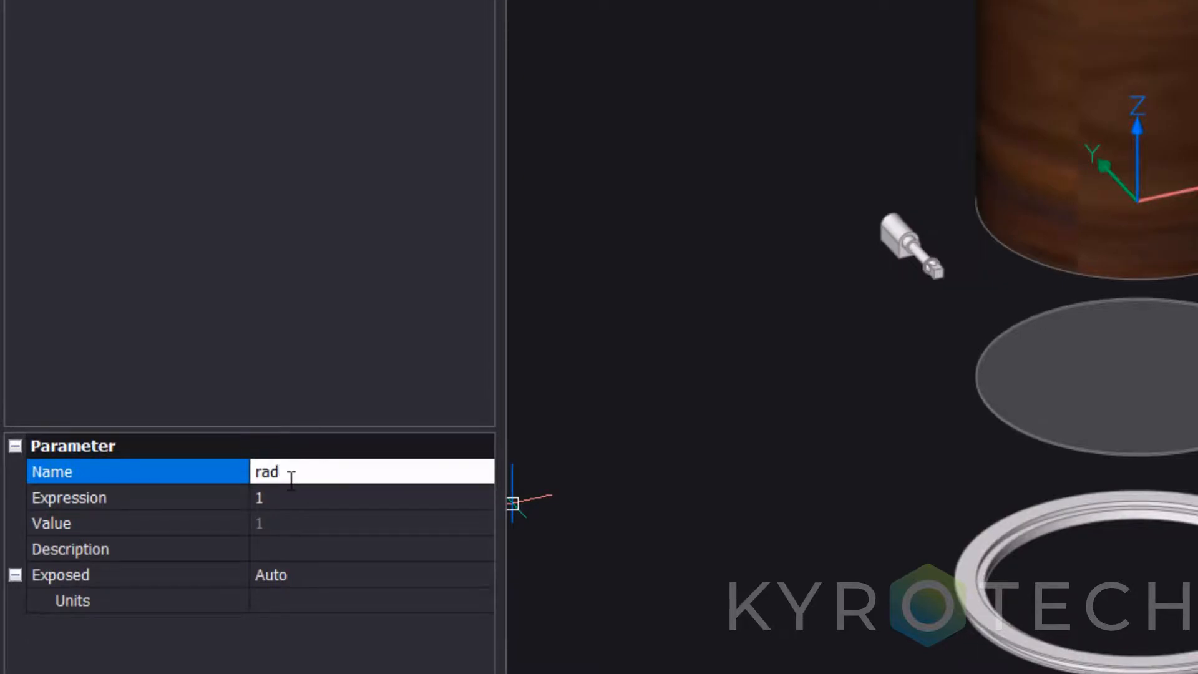
Step: Set the rad parameter's expression to 150, rename the third parameter bolts and set its expression to 6
left_click(288, 492)
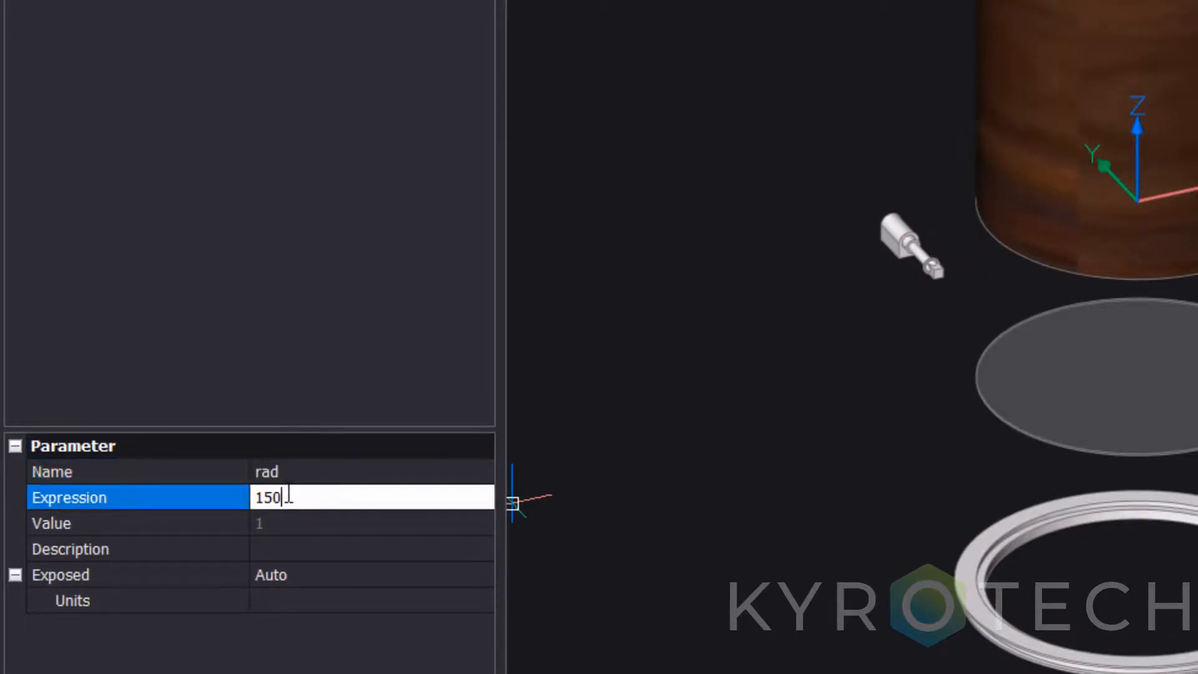
left_click(321, 526)
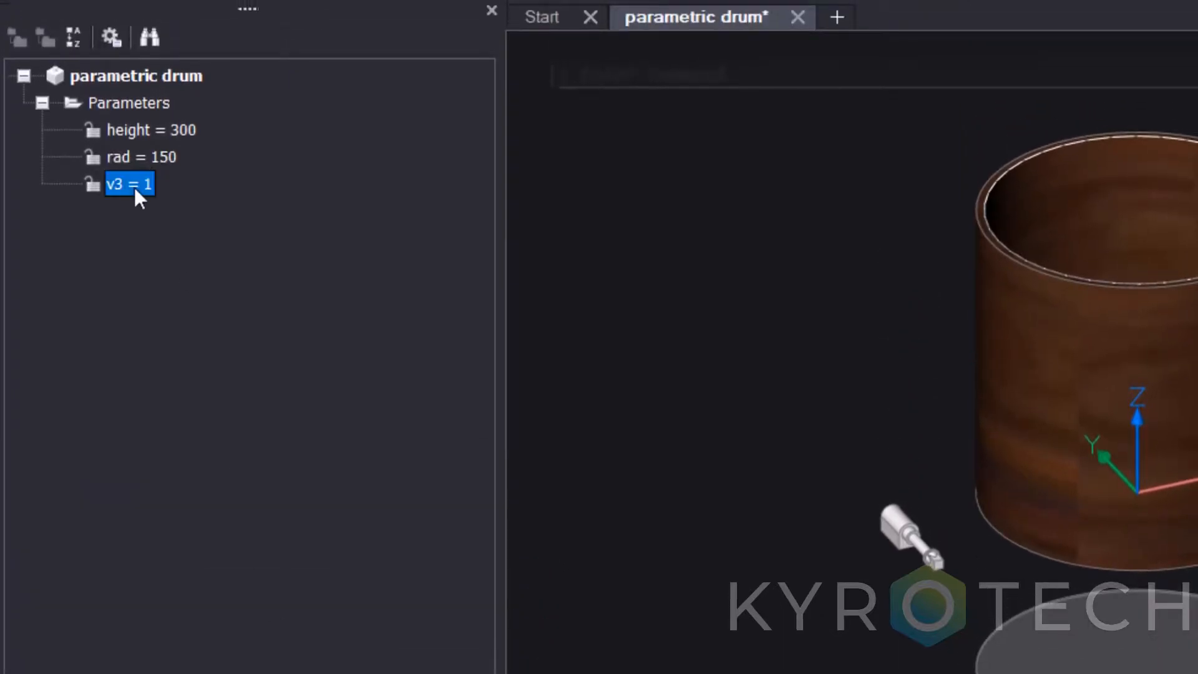
left_click(281, 552)
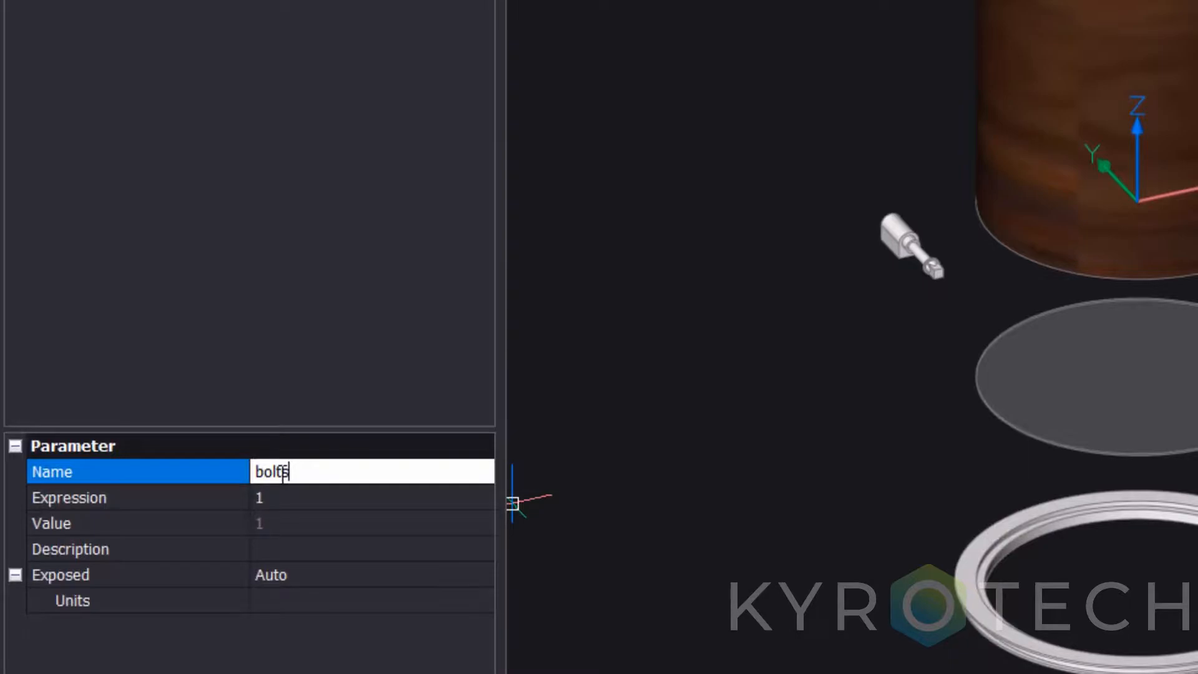
left_click(273, 499)
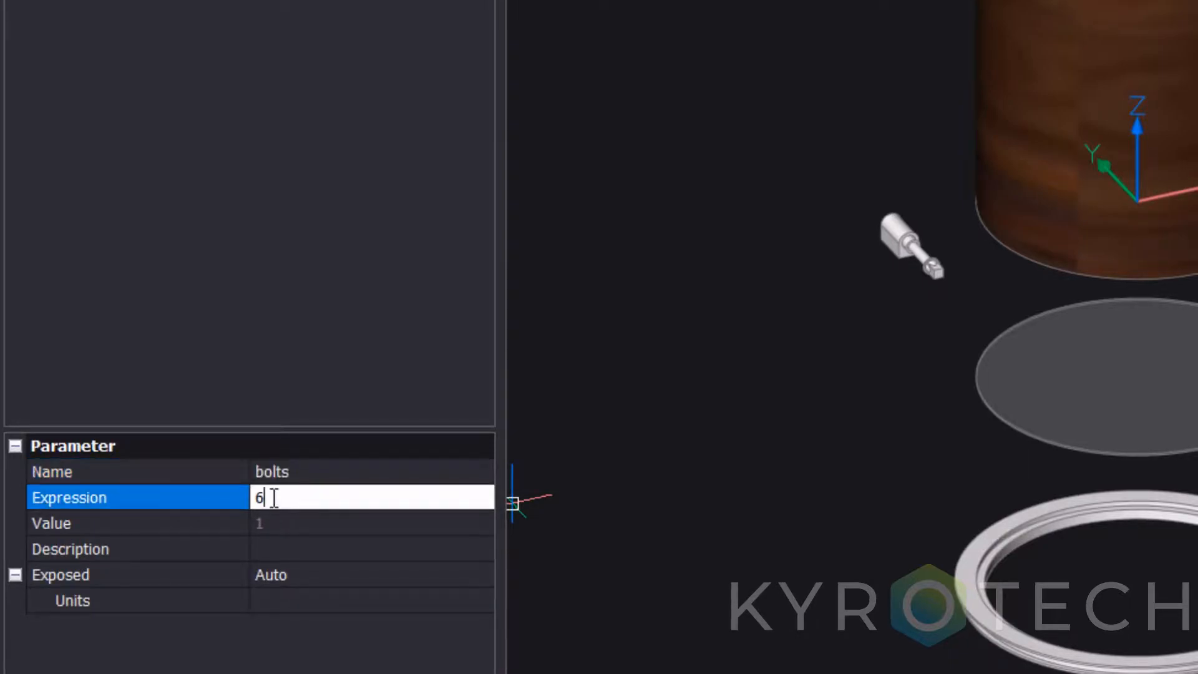
left_click(285, 549)
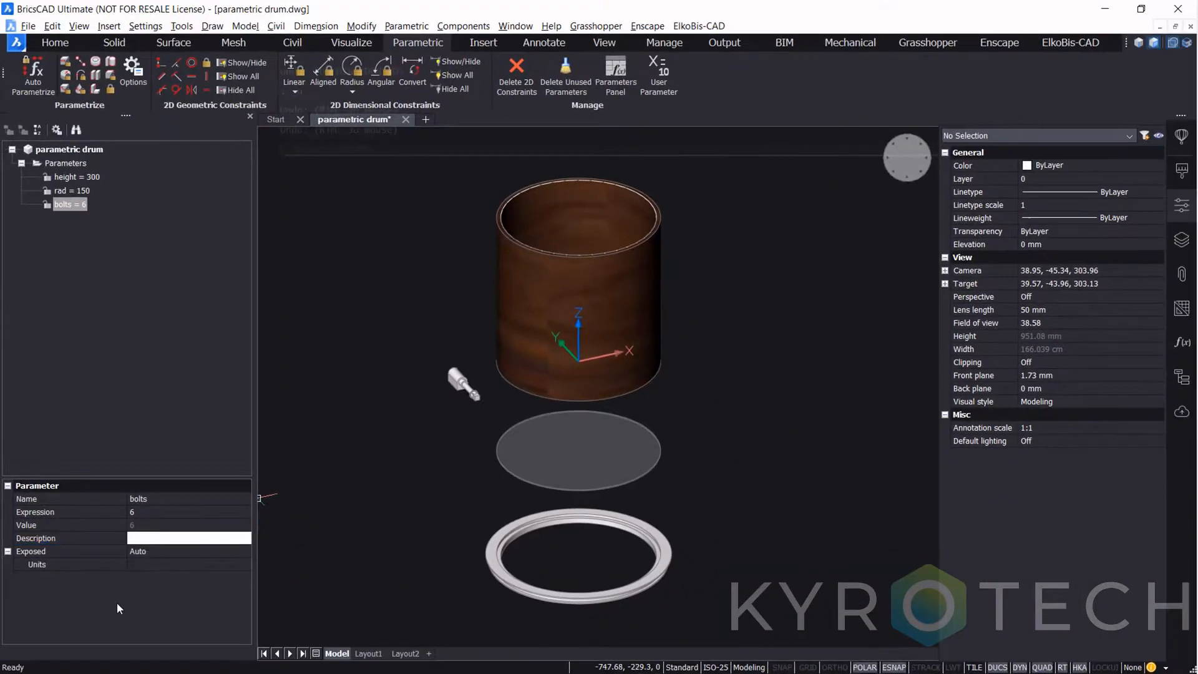
Step: Apply a 3D coincident constraint between the world coordinate system origin and the drum shell's inner cylindrical face
middle_click_drag(391, 481, 391, 481, "shift")
scroll(390, 480, "up", 6)
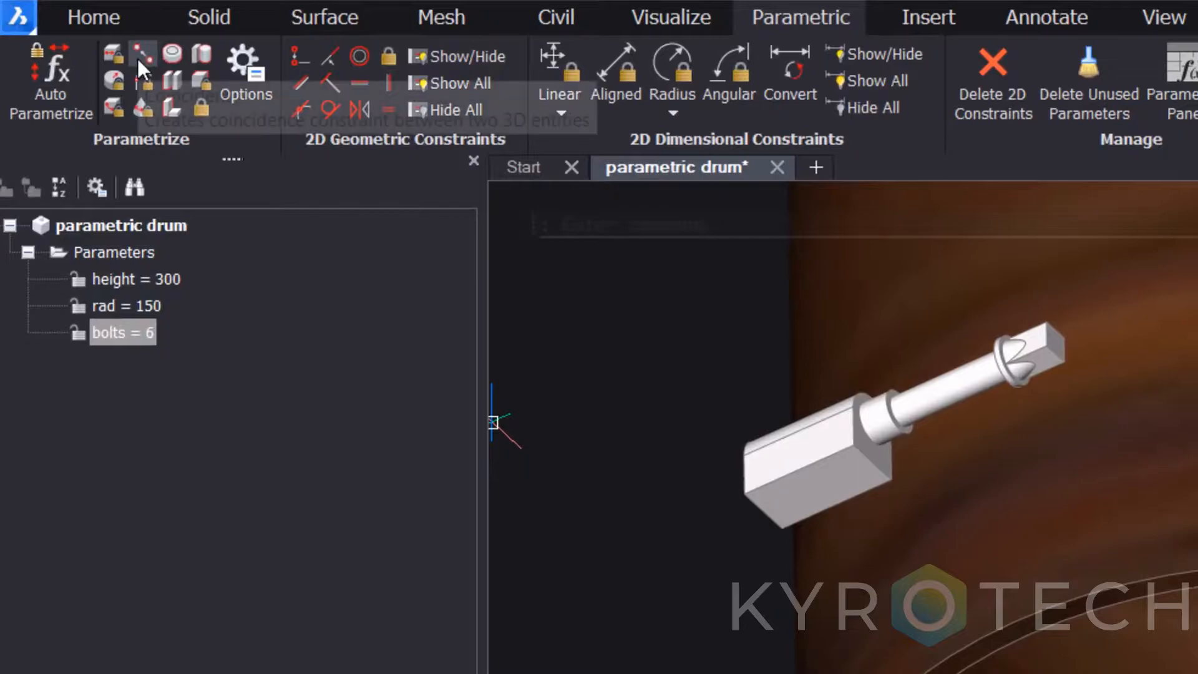
left_click(137, 58)
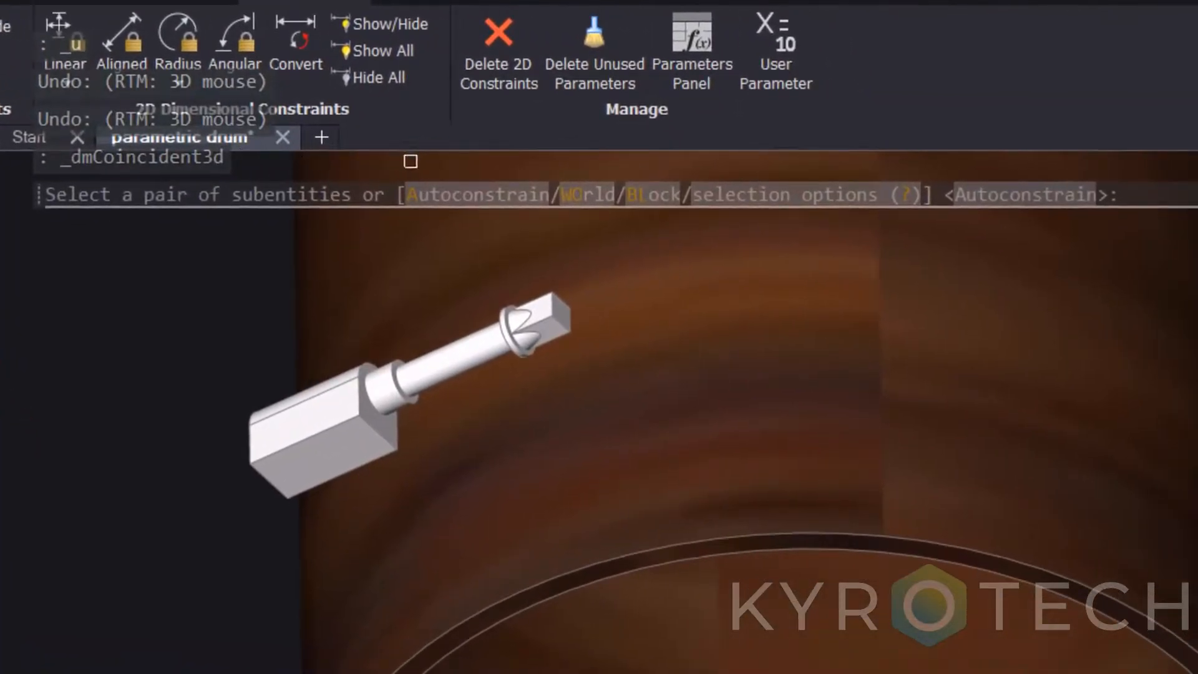
left_click(593, 201)
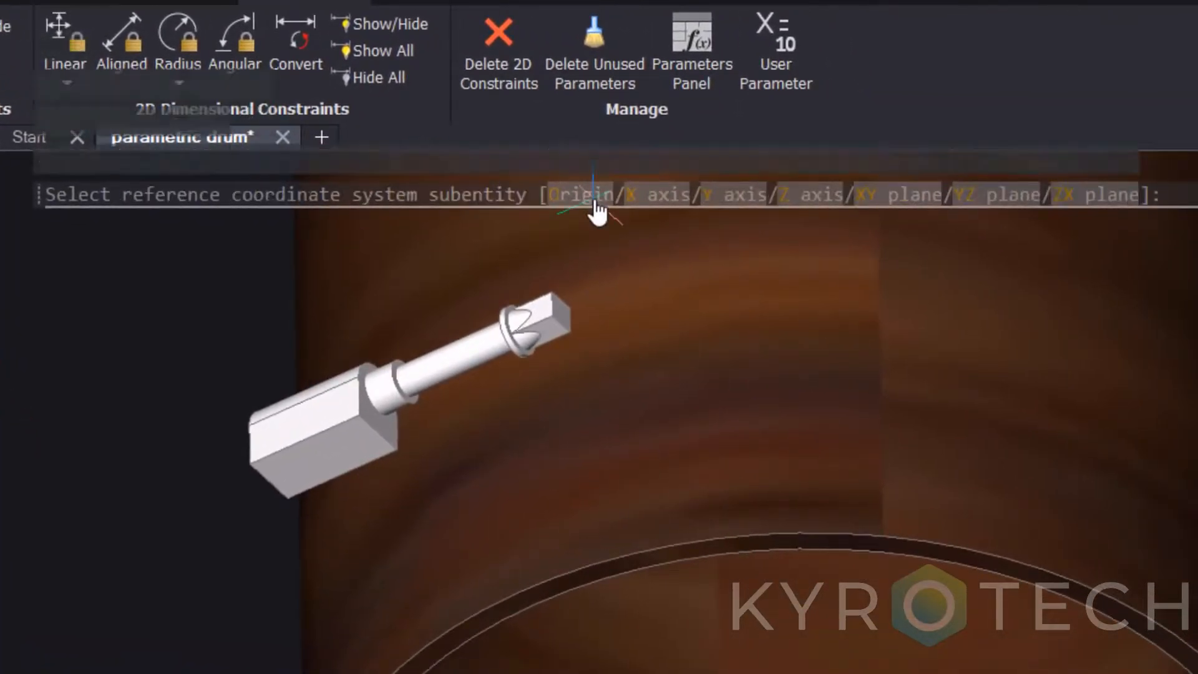
left_click(594, 201)
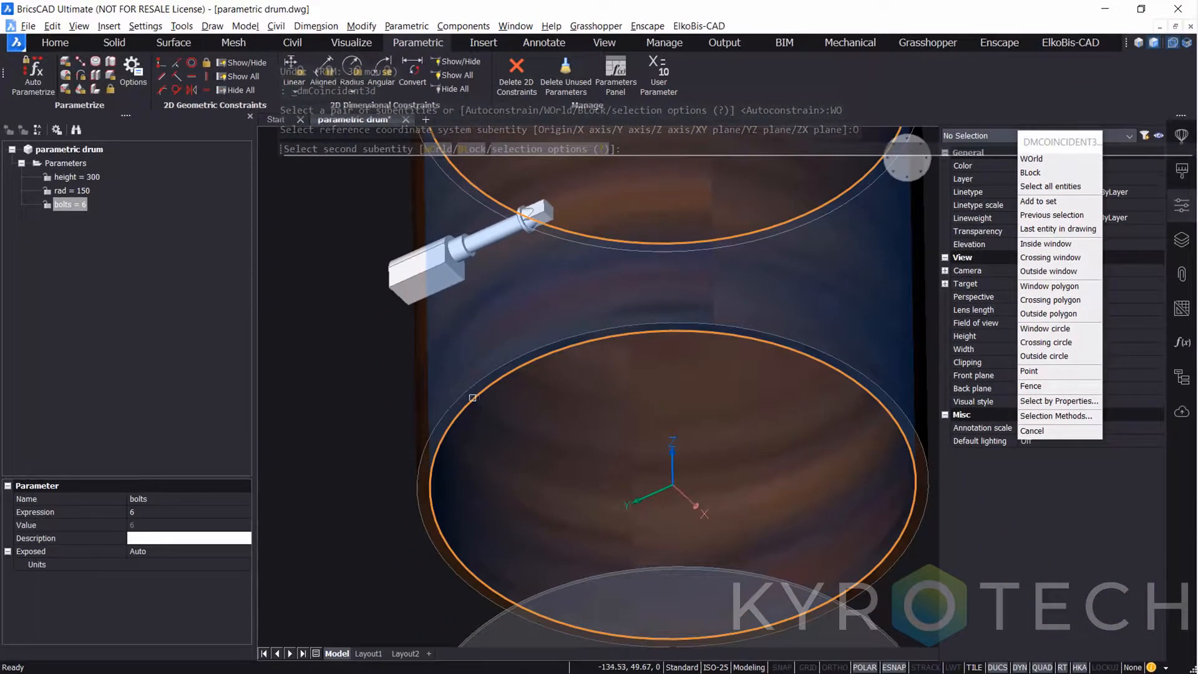
left_click(471, 397)
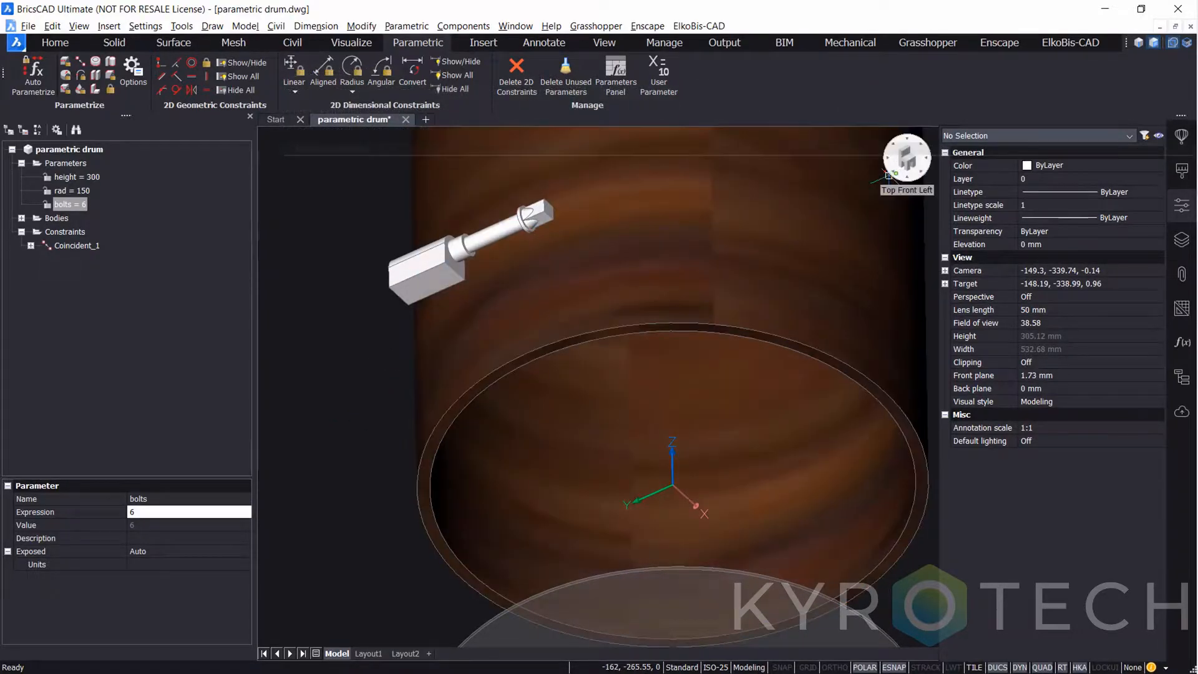
Step: Add a 3D radius constraint to the flat skin disc below the shell, with rad as its value
left_click(898, 172)
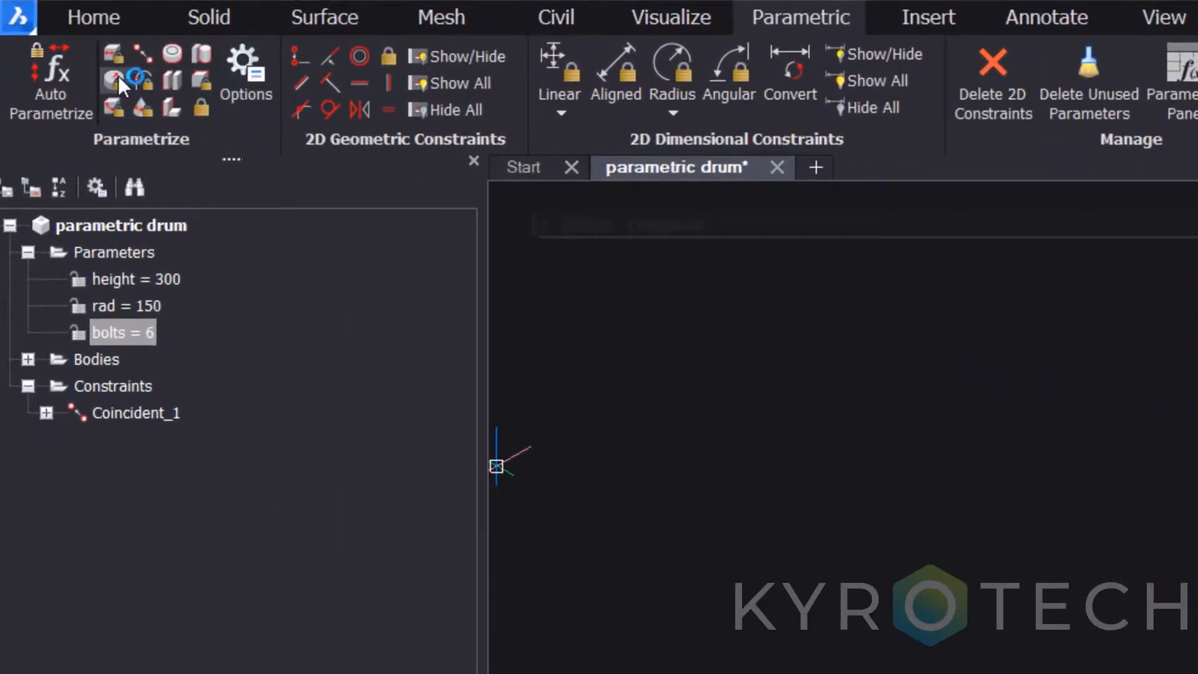
left_click(117, 76)
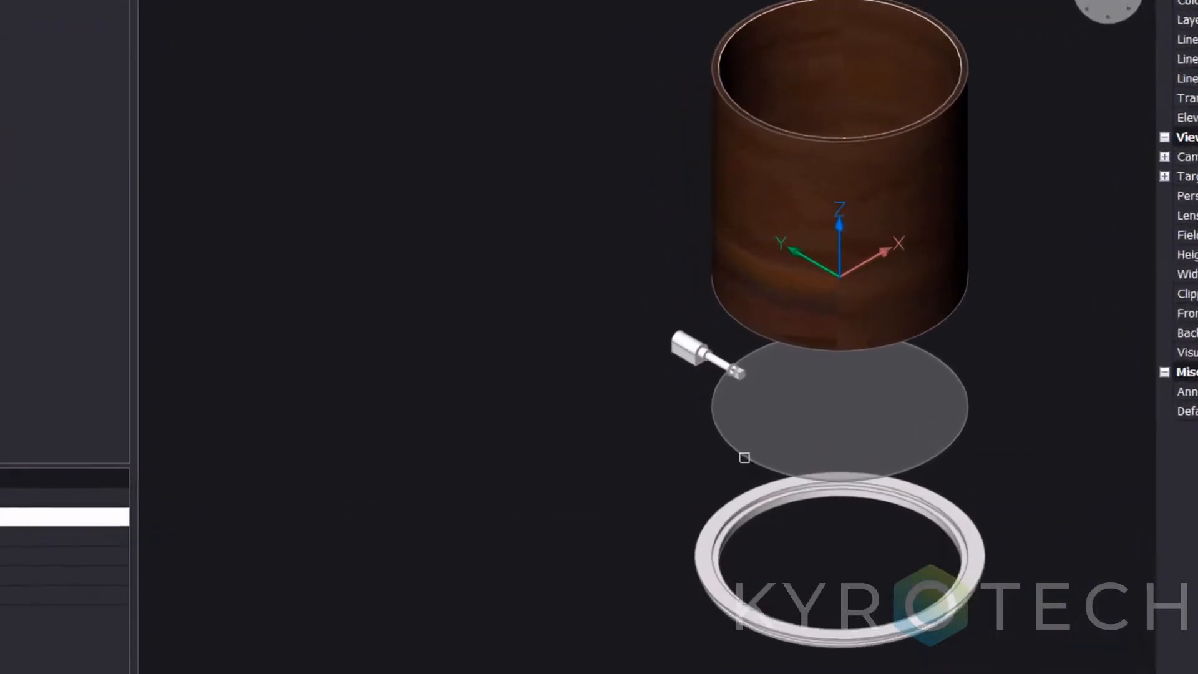
left_click(781, 443)
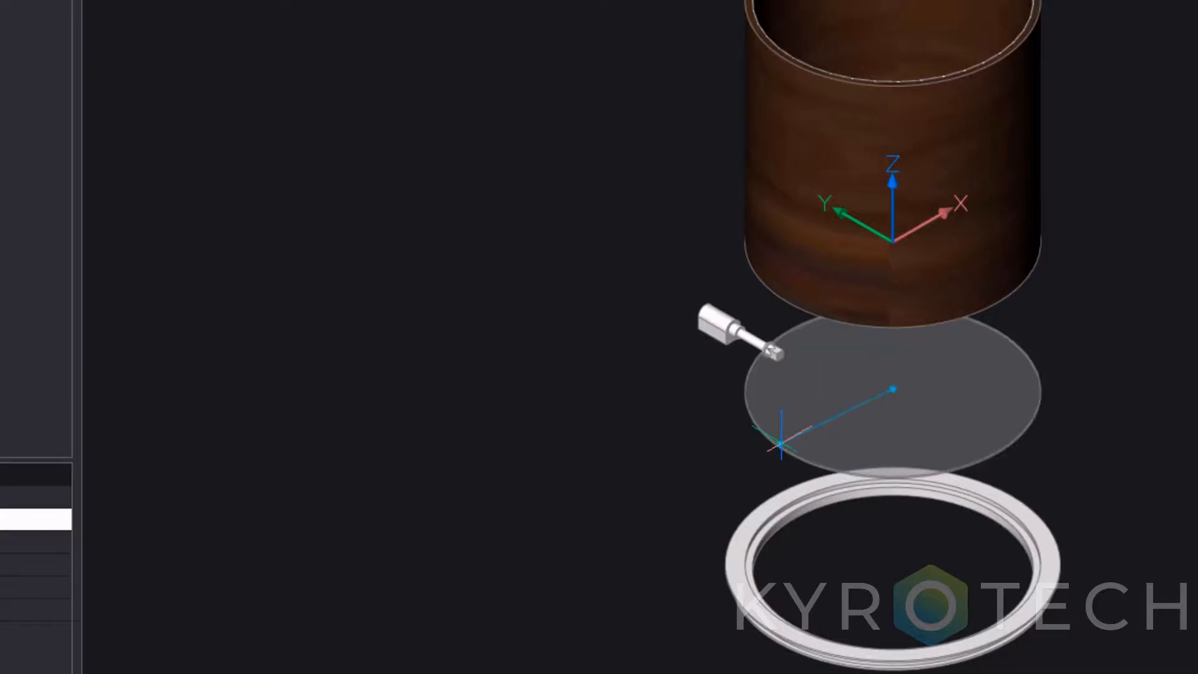
key("Return")
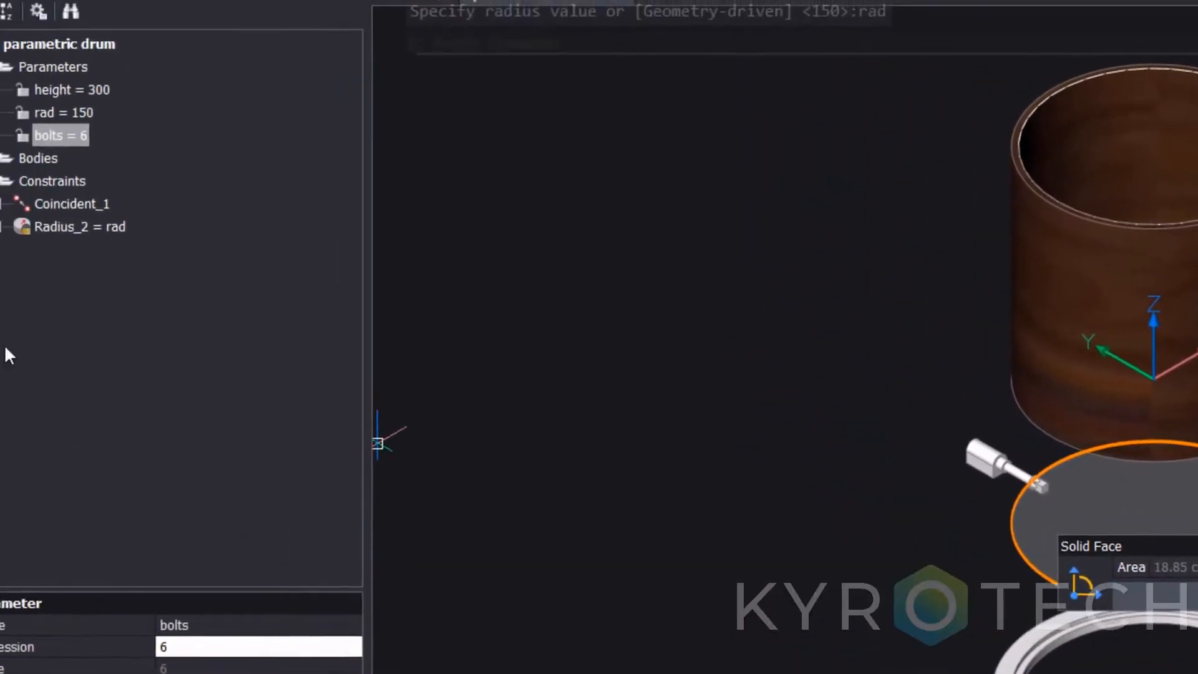
Step: Link the disc's radius constraint to the rad parameter
left_click(100, 226)
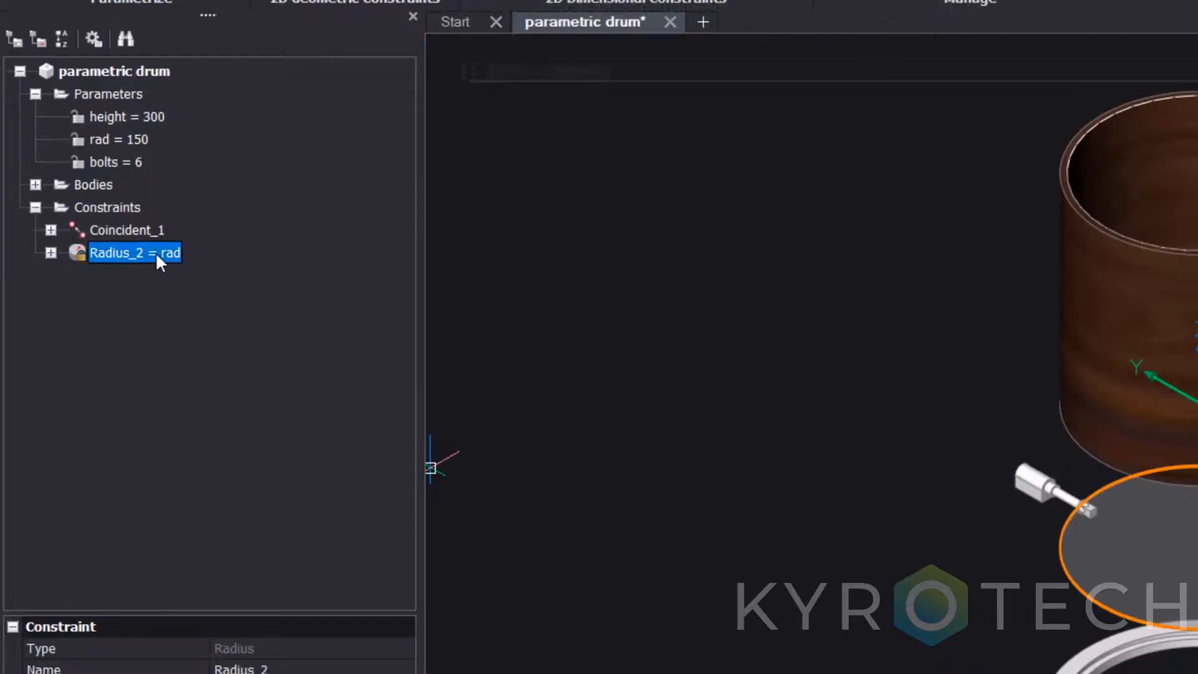
right_click(156, 252)
left_click(201, 377)
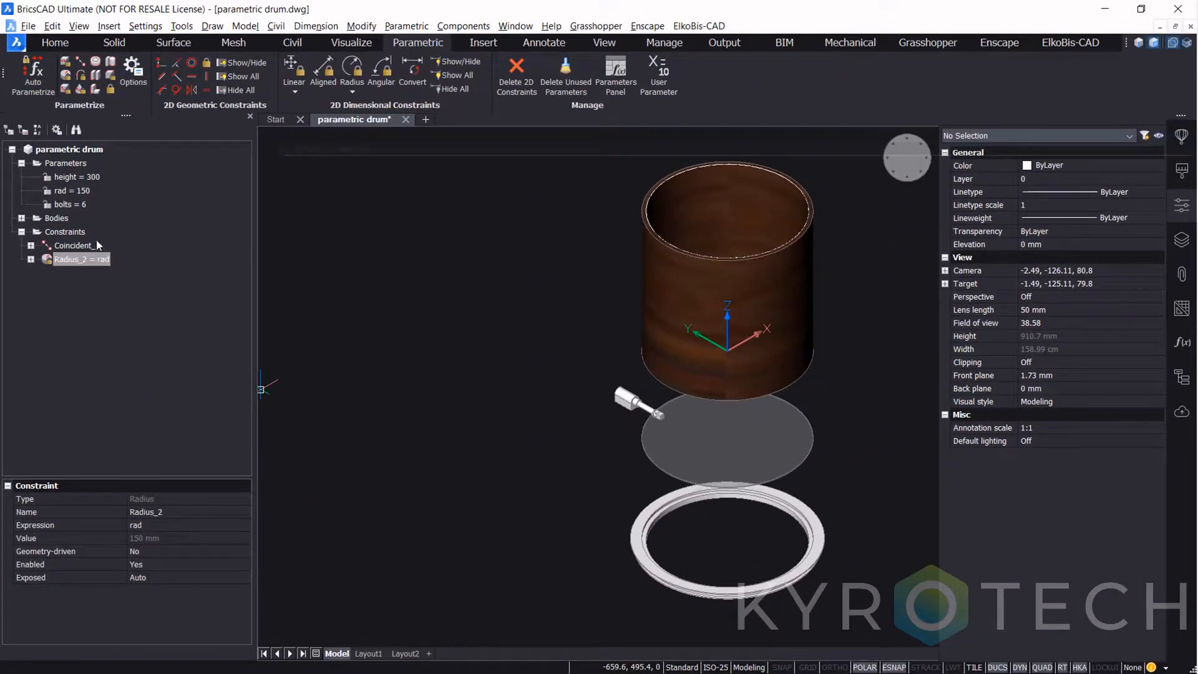
left_click(72, 191)
right_click(73, 191)
left_click(93, 214)
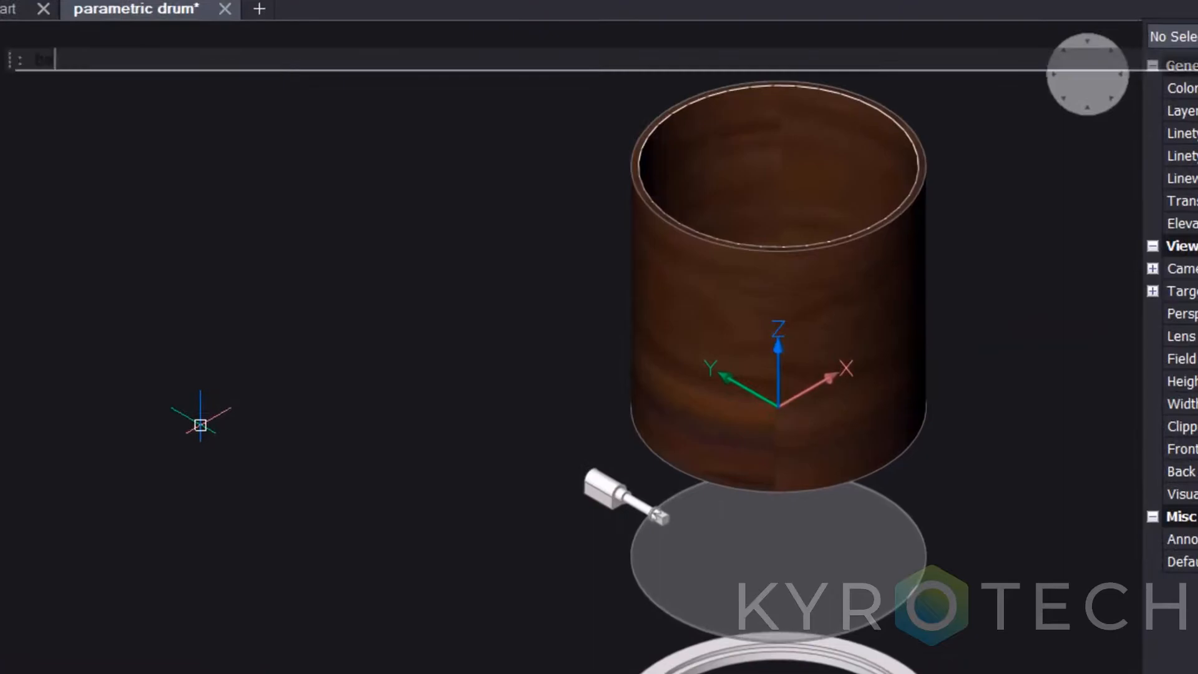
Step: Form an external component from the disc with BMFORM, using the disc's center as base point, and save it as skin
type("BMFORM")
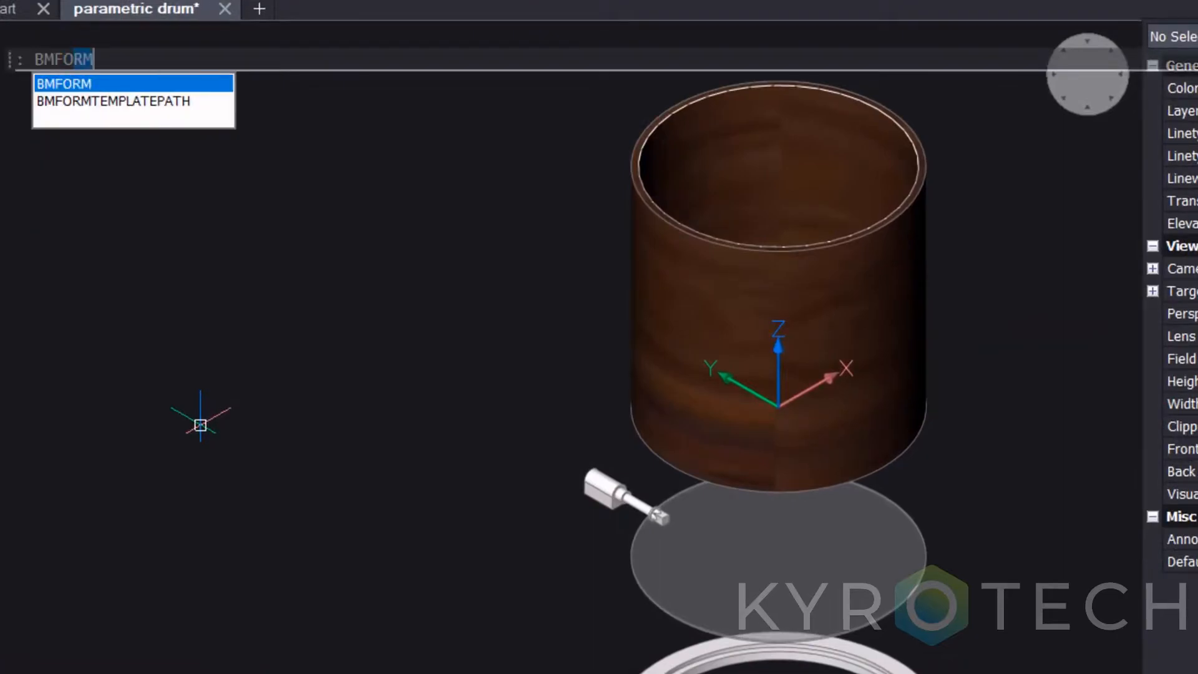
key("Return")
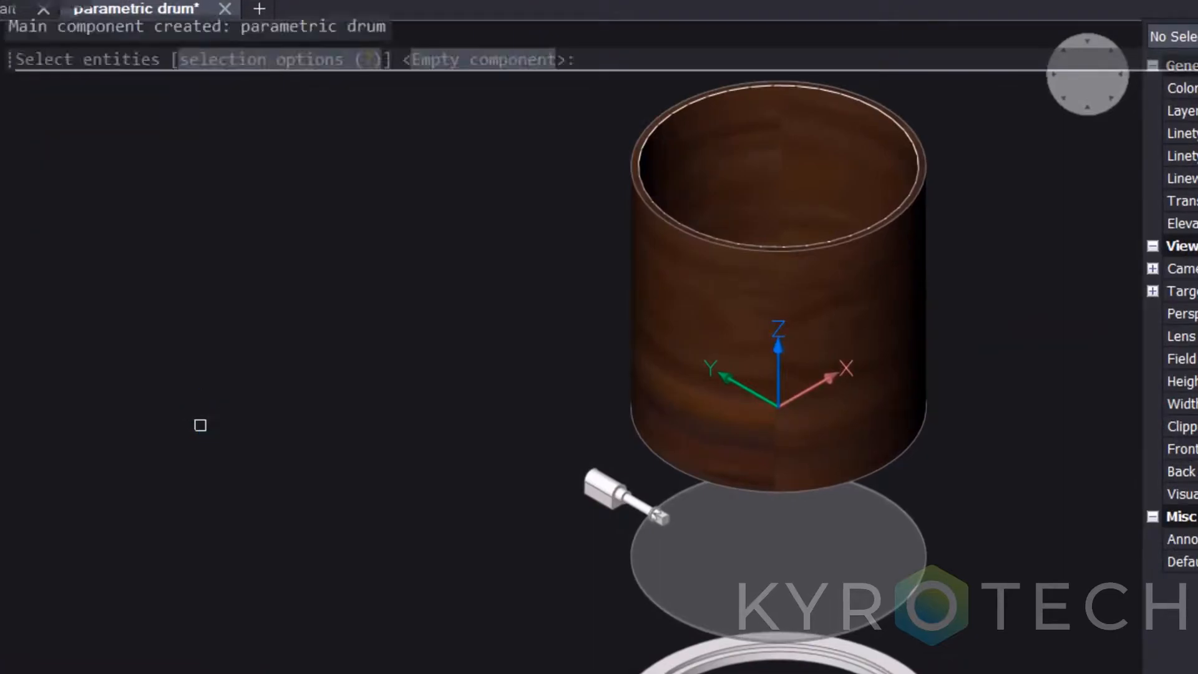
left_click(768, 578)
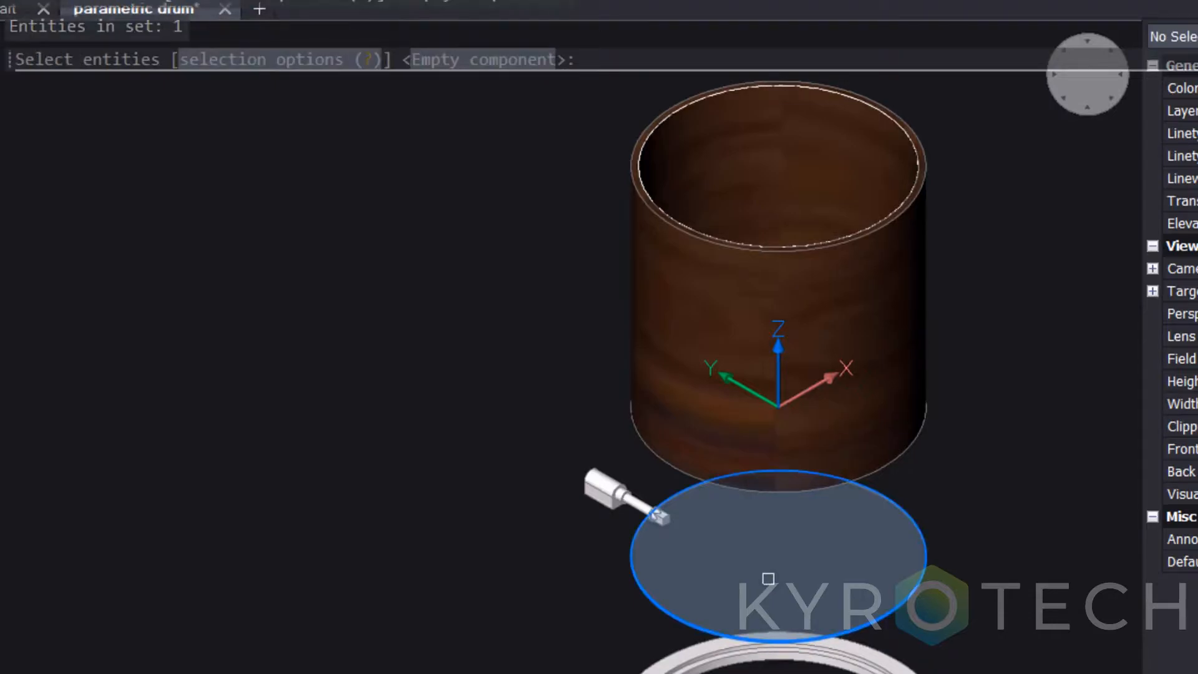
key("Return")
right_click(768, 578, "shift")
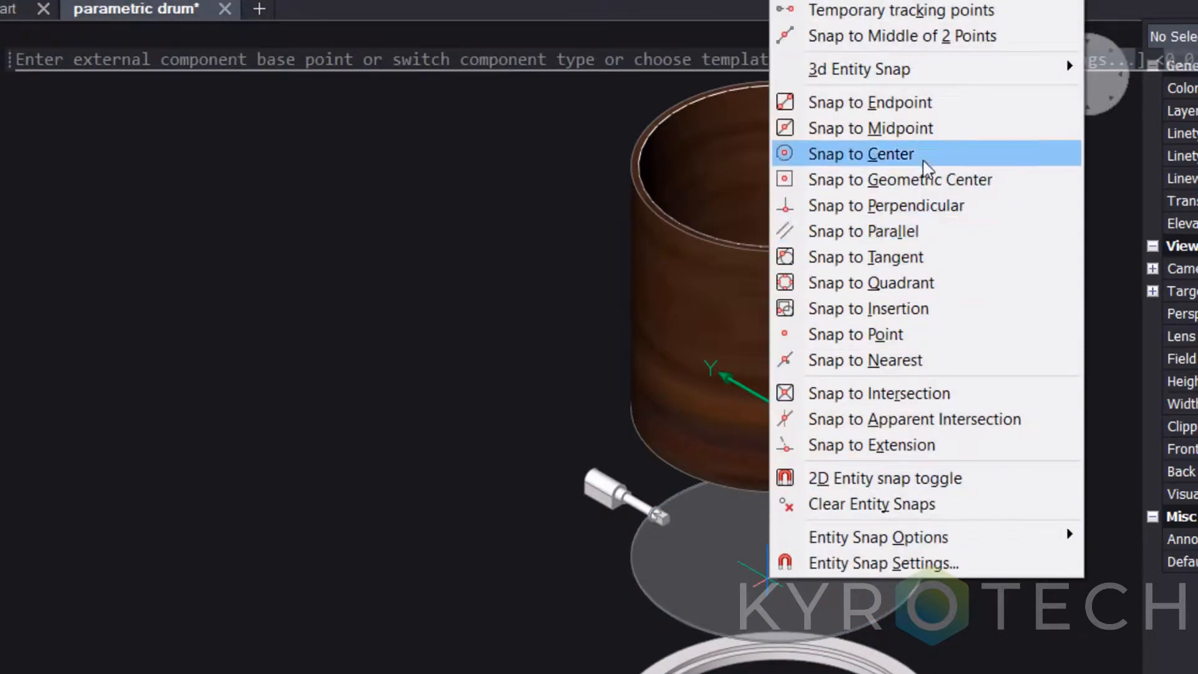
left_click(924, 157)
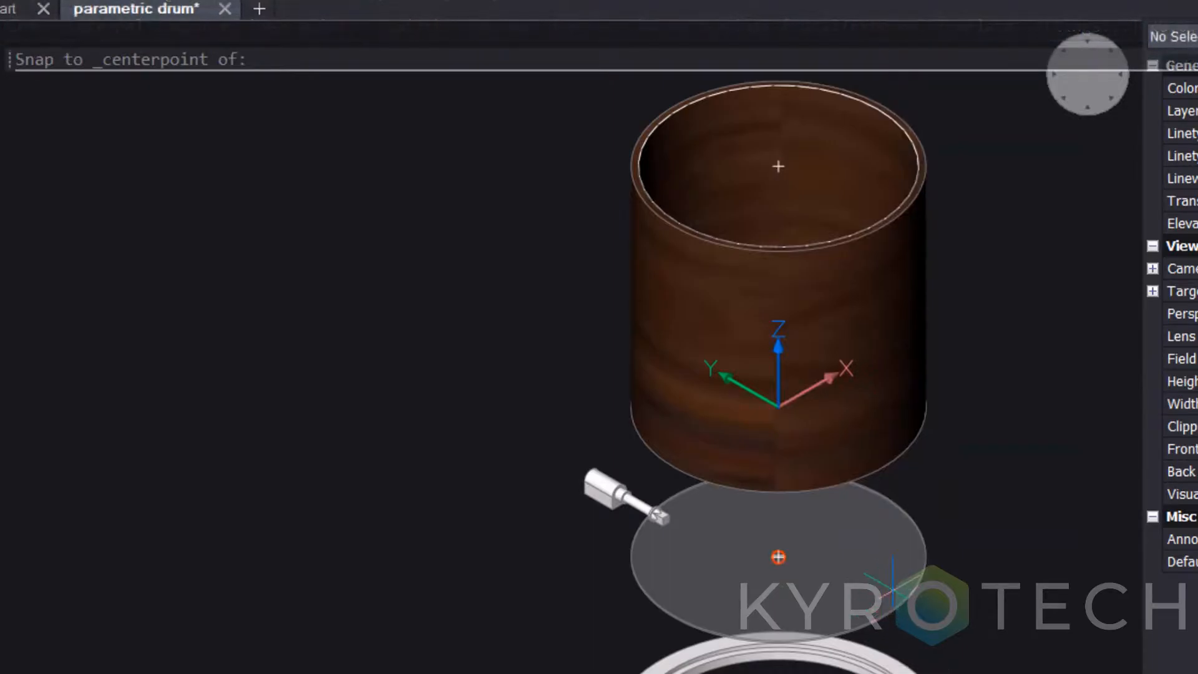
left_click(778, 557)
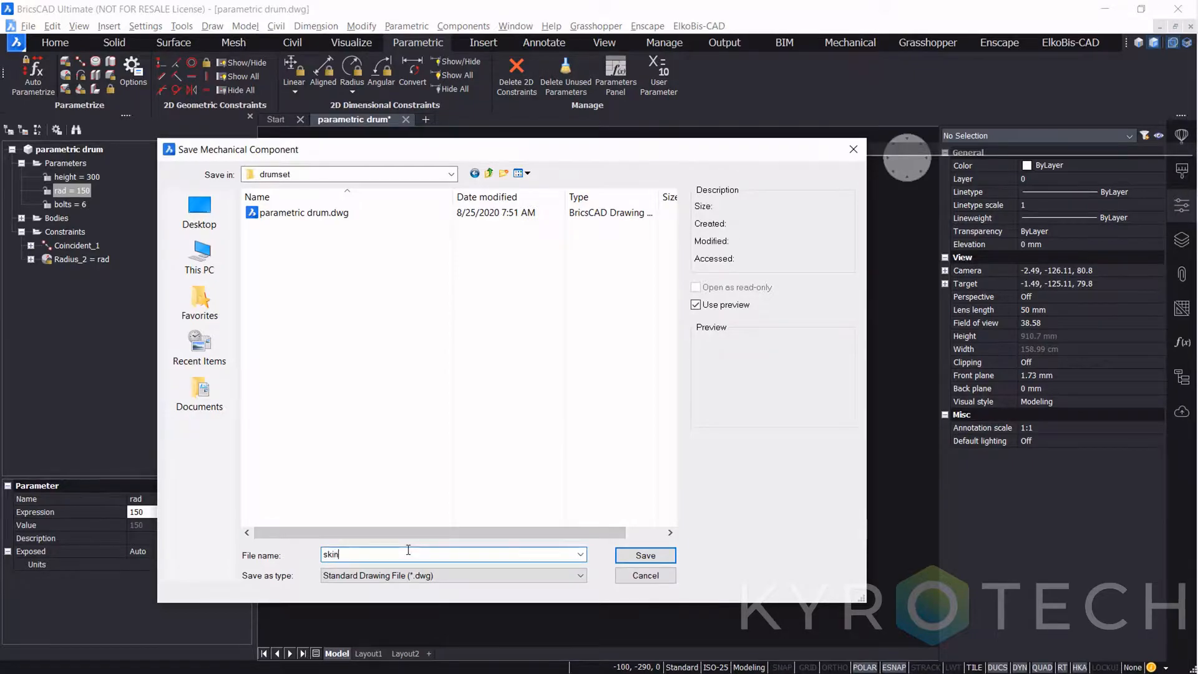
key("Return")
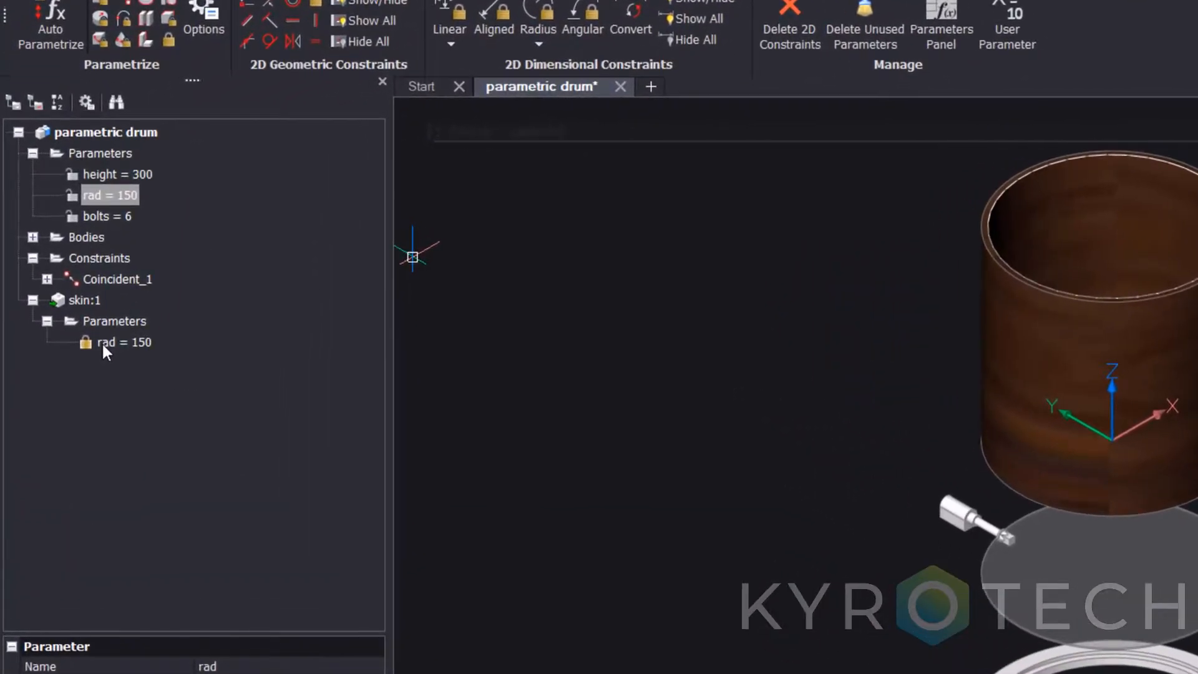
Step: Link the skin component's rad parameter to the main drum's rad parameter
right_click(102, 340)
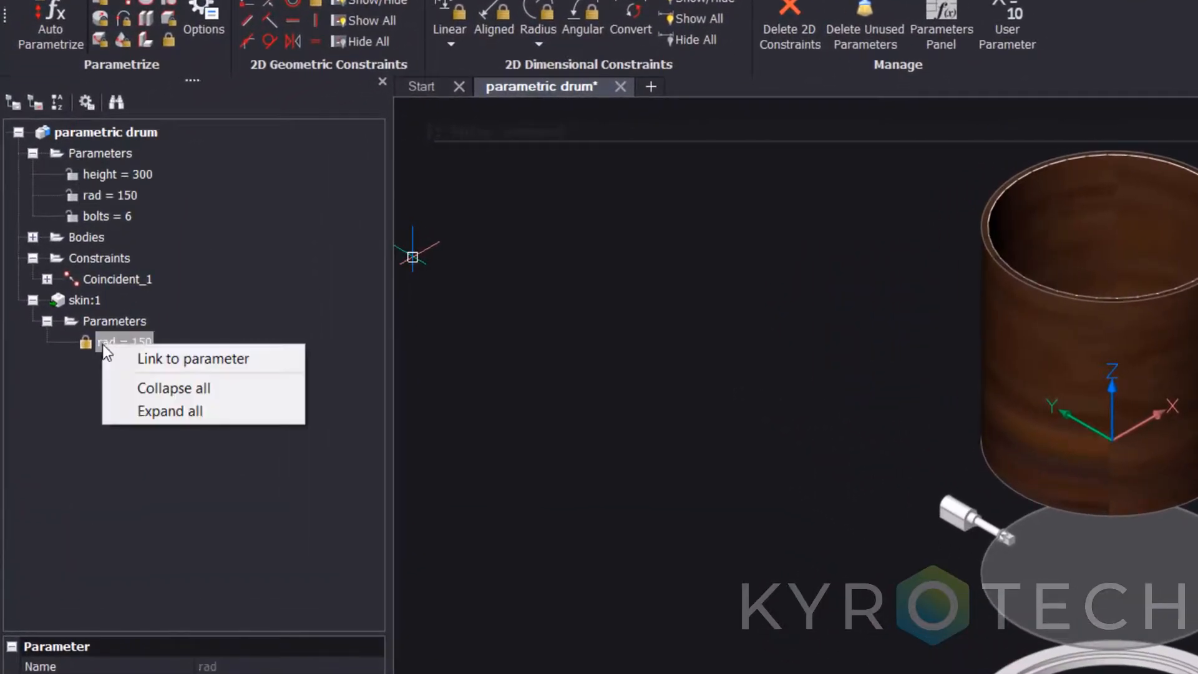
left_click(171, 357)
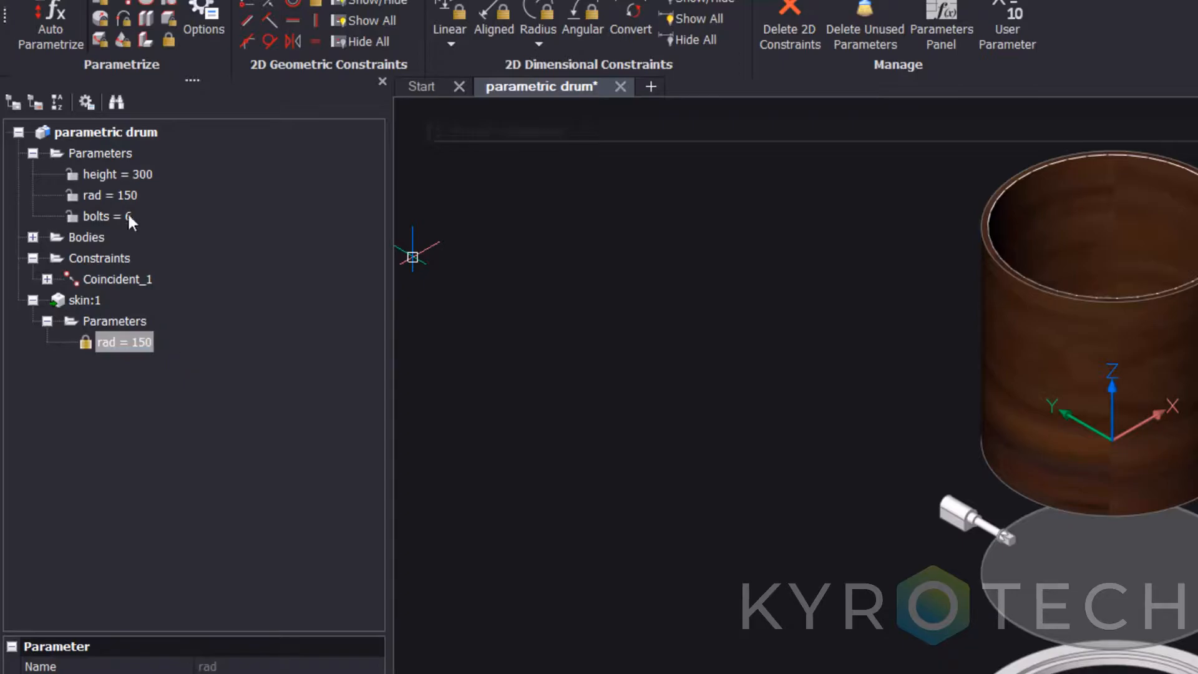
right_click(119, 193)
left_click(146, 226)
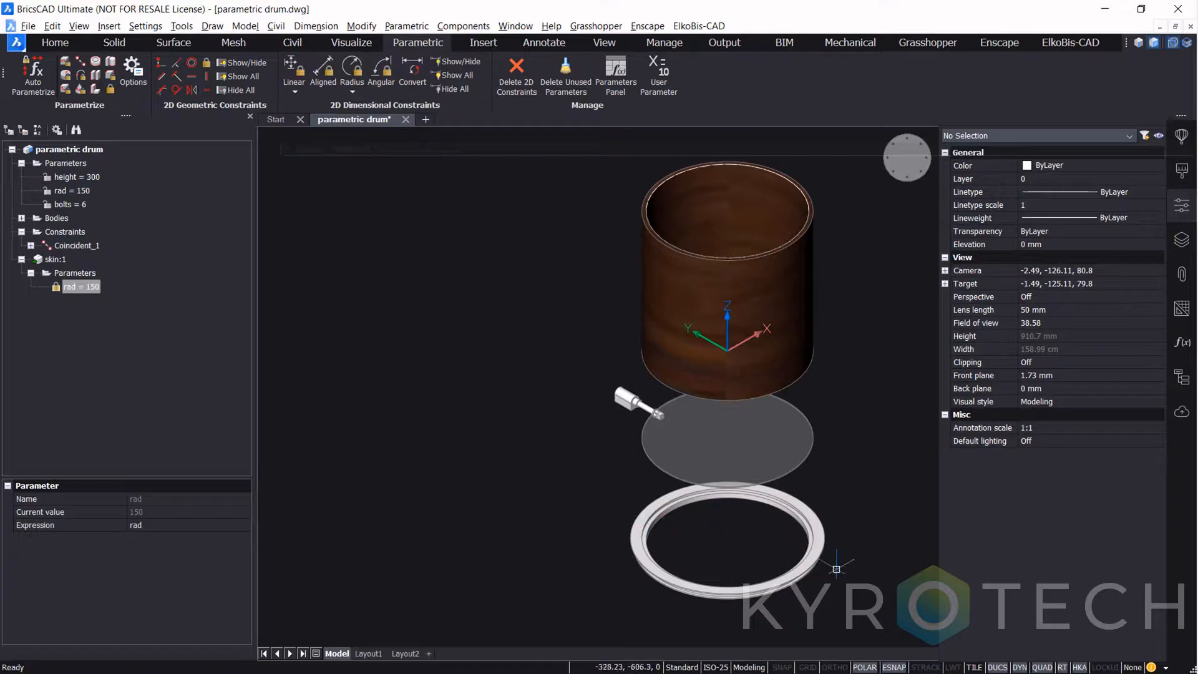
Step: Isolate the rim ring so that the other drum parts are hidden
left_click(811, 578)
left_click(551, 505)
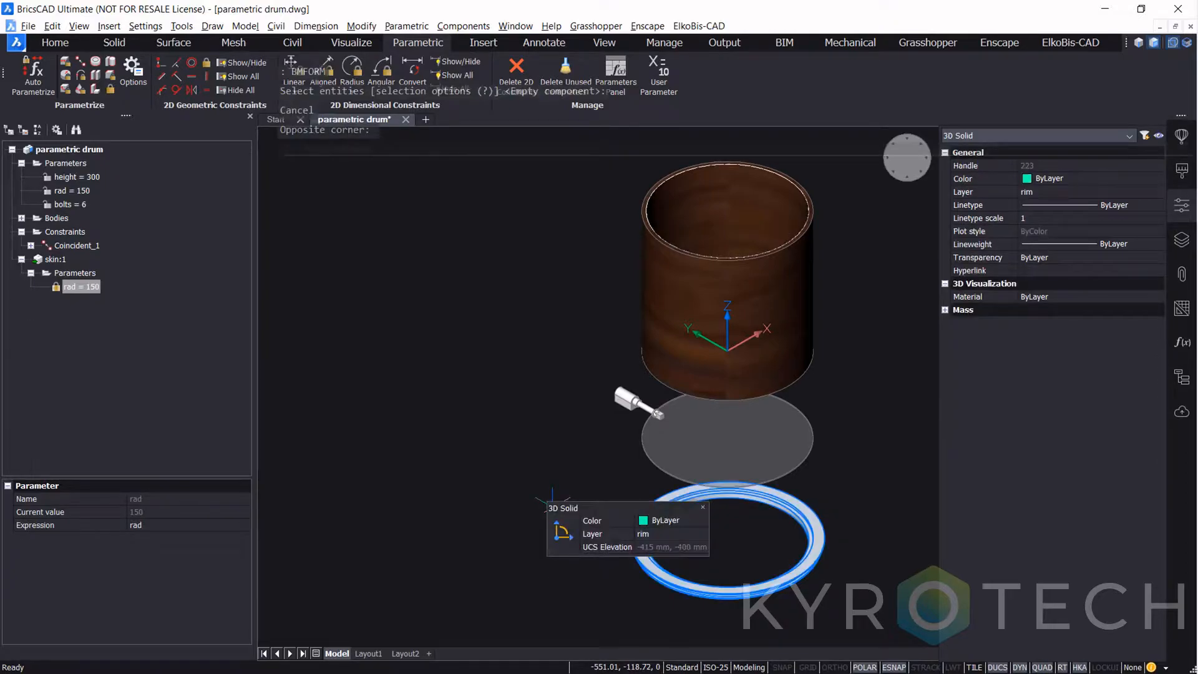
left_click(619, 529)
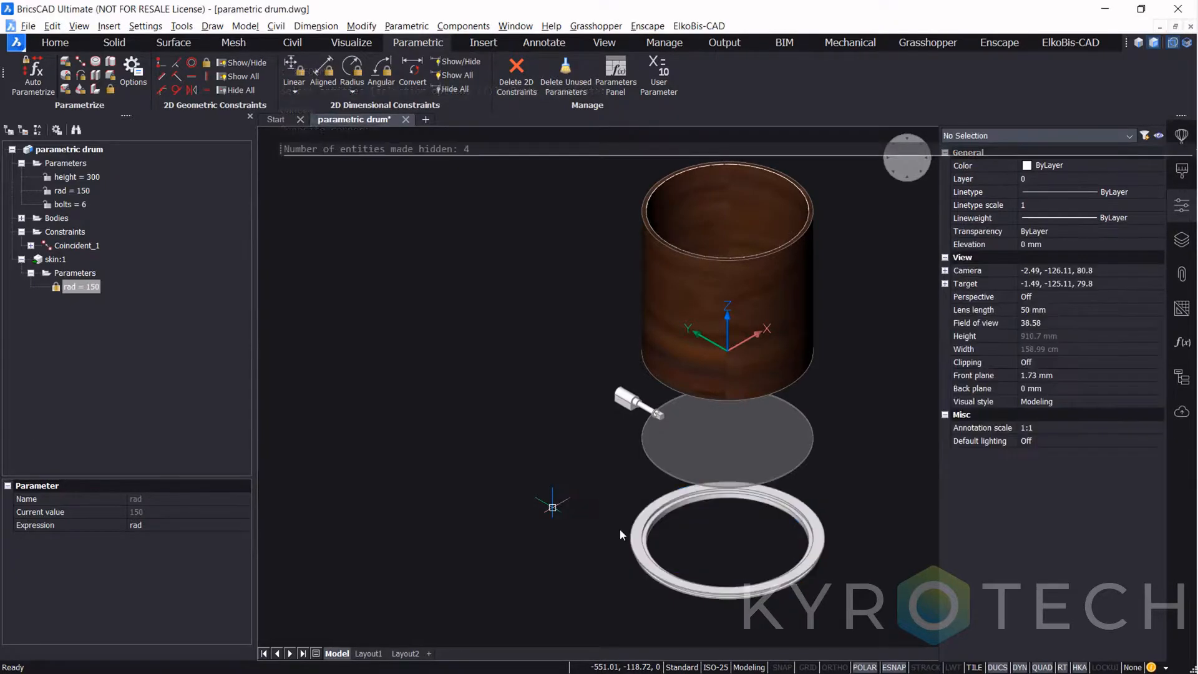
Step: Add radius constraints to the rim, with rad-7.5 for the innermost face and rad for the upper inner face
middle_click_drag(725, 548, 632, 456)
middle_click_drag(635, 461, 640, 434, "shift")
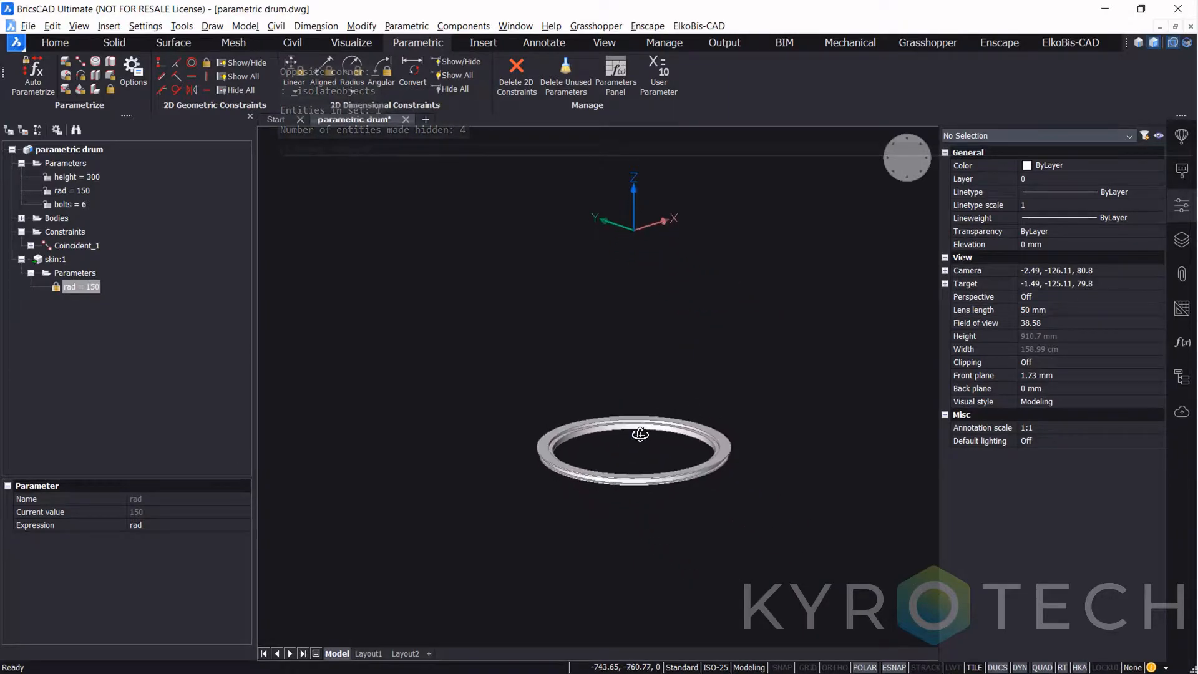
scroll(640, 434, "up", 6)
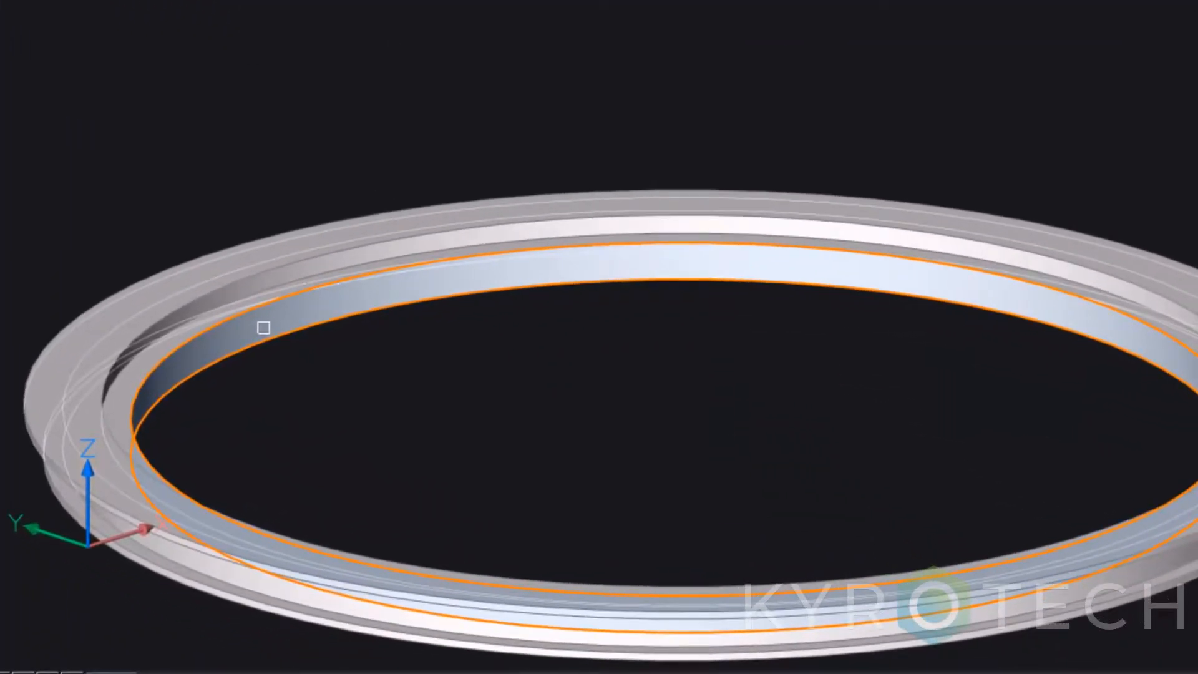
left_click(263, 327)
type("rad")
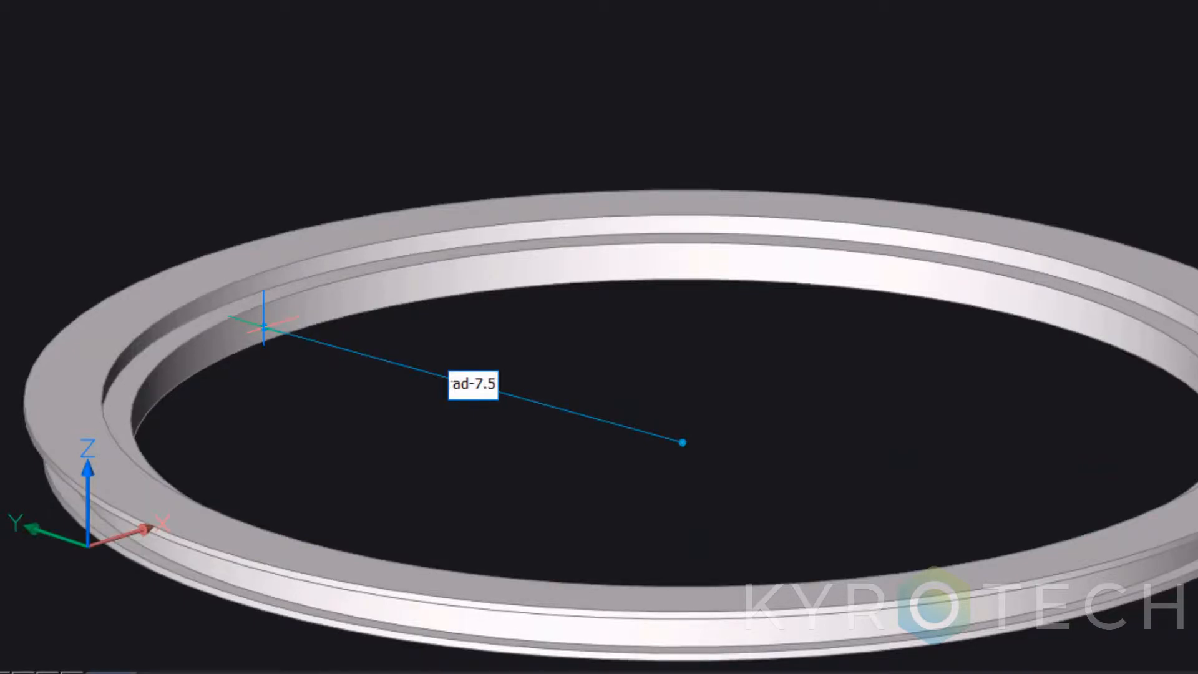
key("Return")
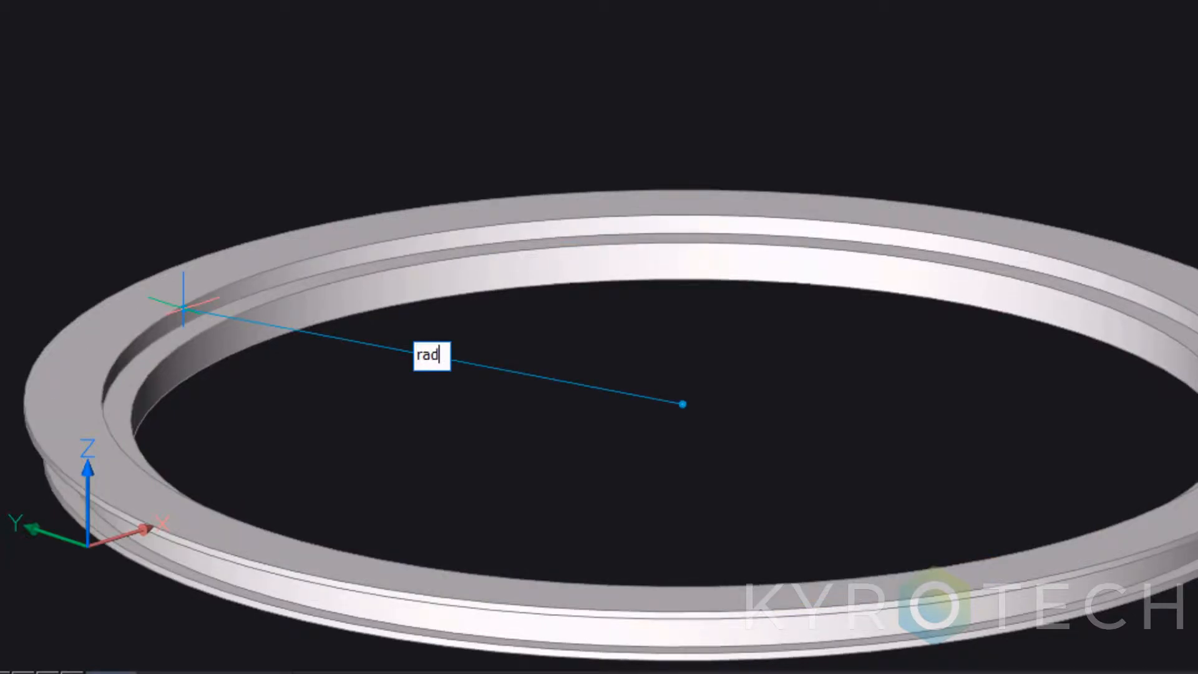
type("rad")
key("Return")
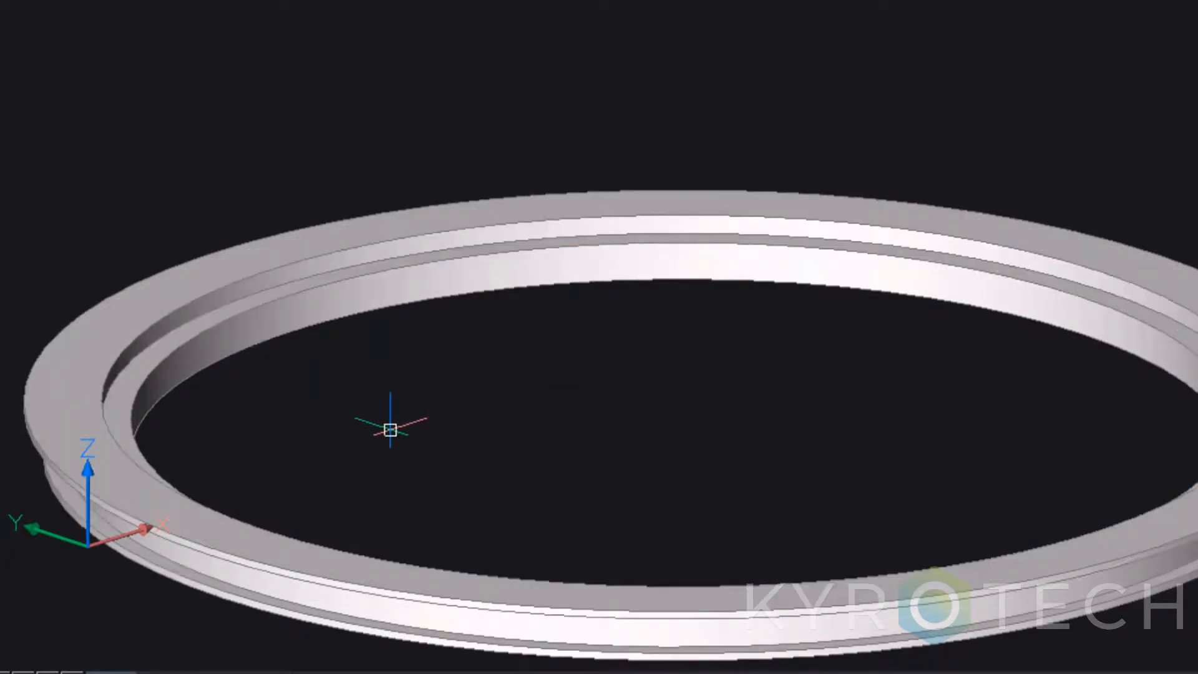
Step: Add radius constraints to the rim's outer faces: rad+10 for the main wall, rad+12 for the lower band and rad+20 for the top flange edge
left_click(319, 602)
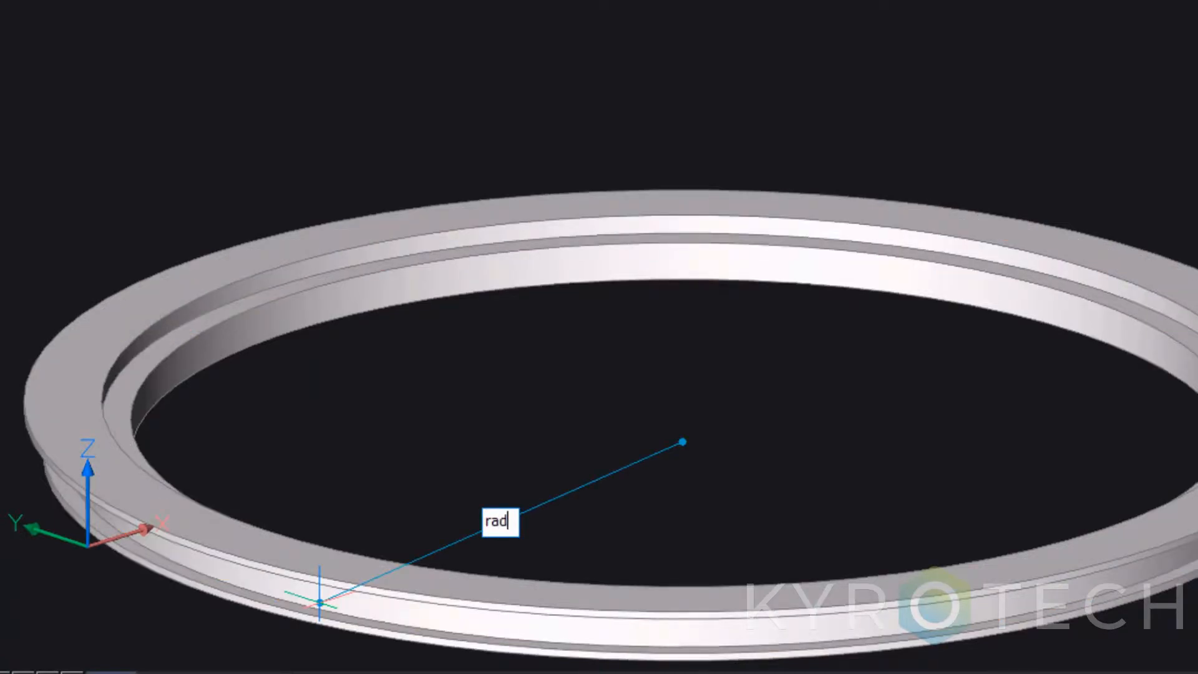
type("rad+10")
key("Return")
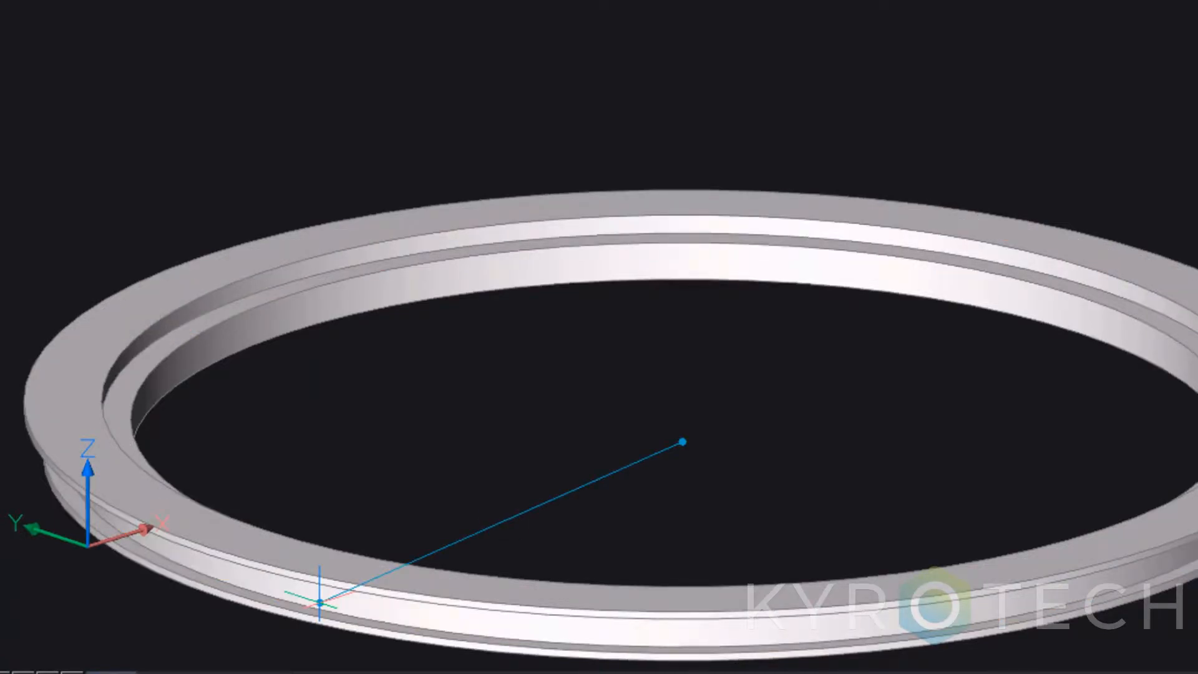
left_click(246, 608)
type("rad+")
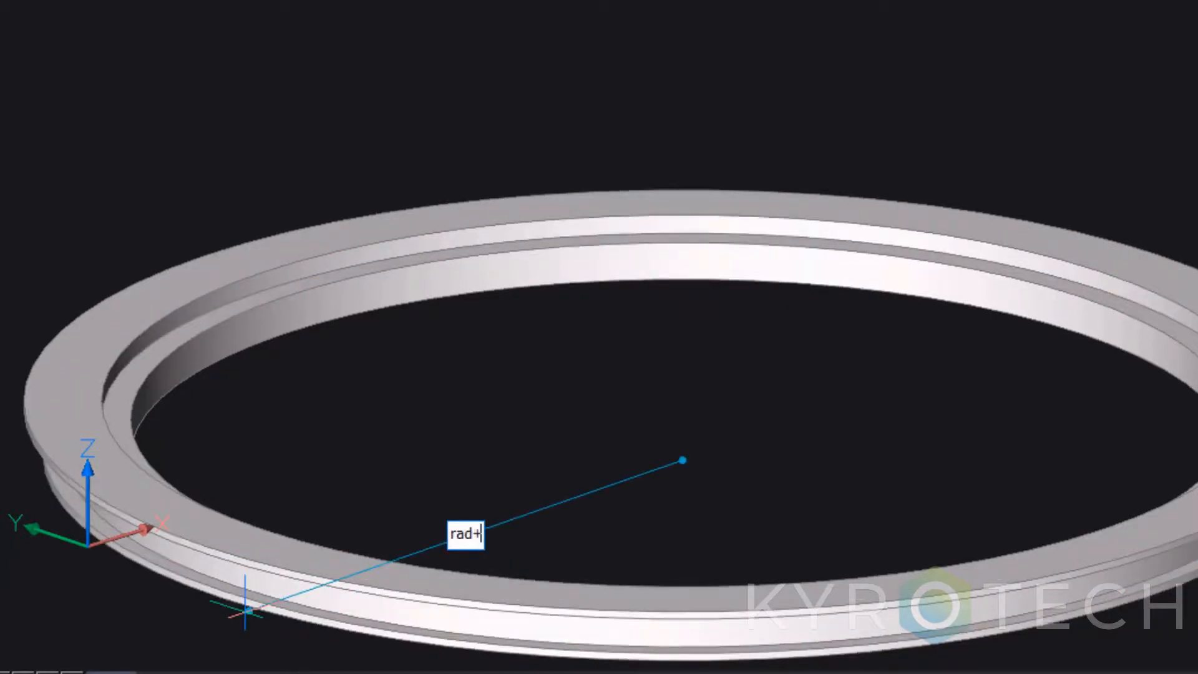
key("Return")
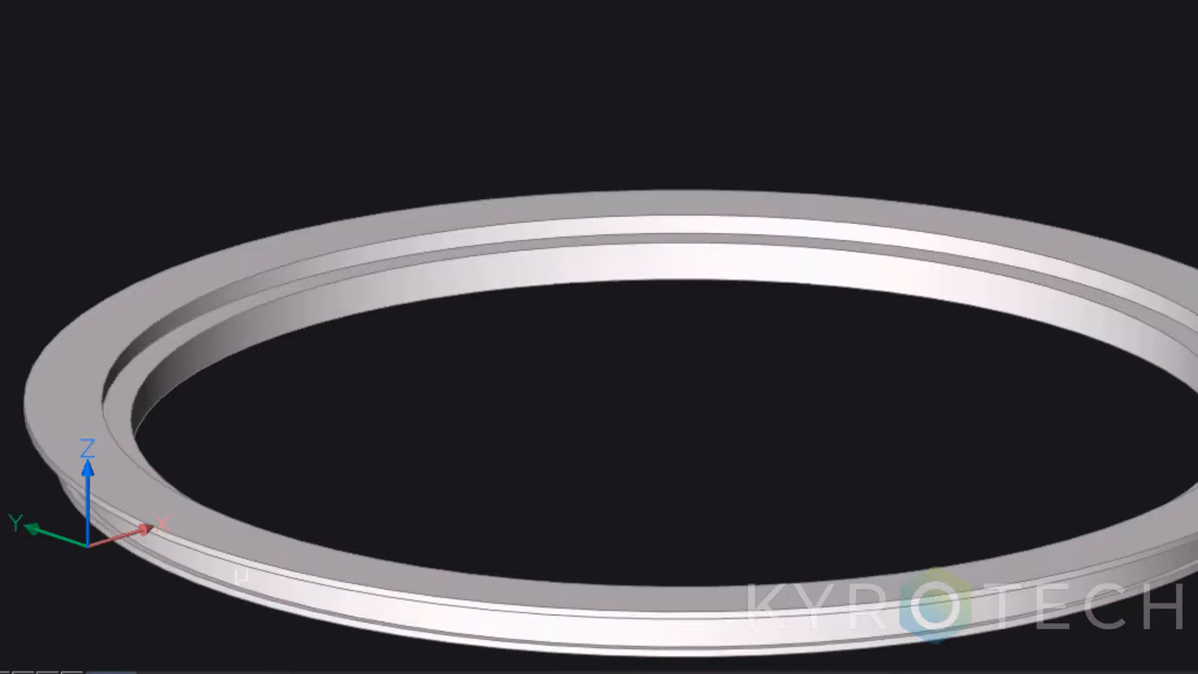
left_click(241, 557)
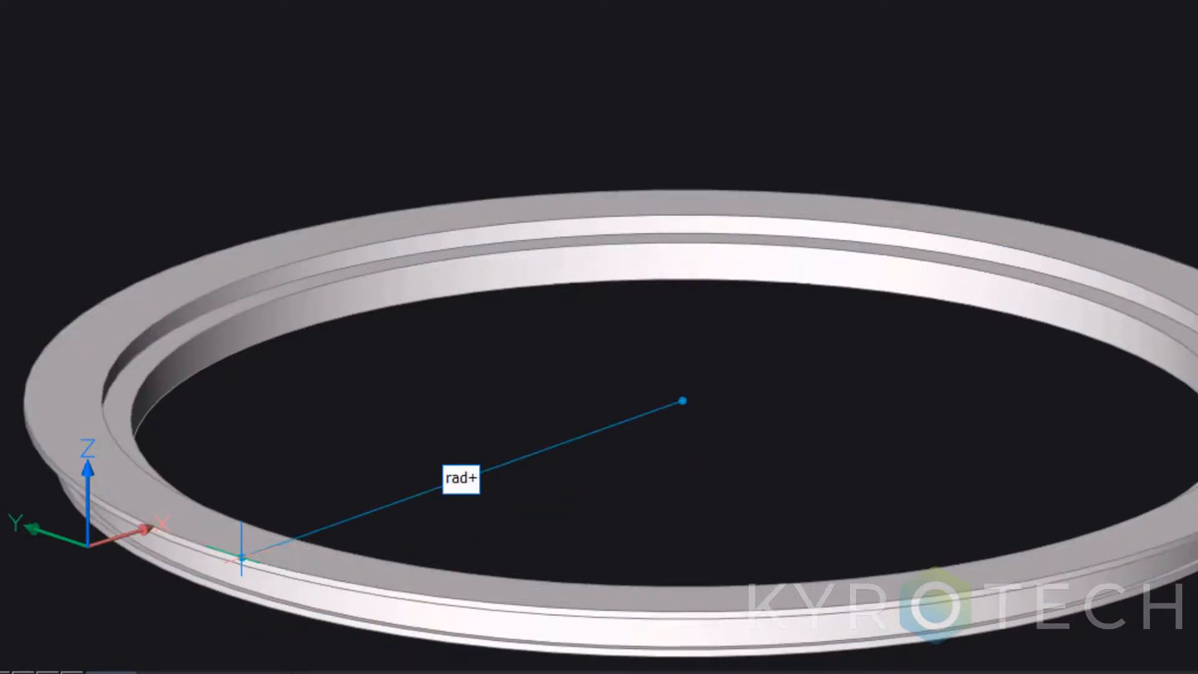
type("rad+20")
key("Return")
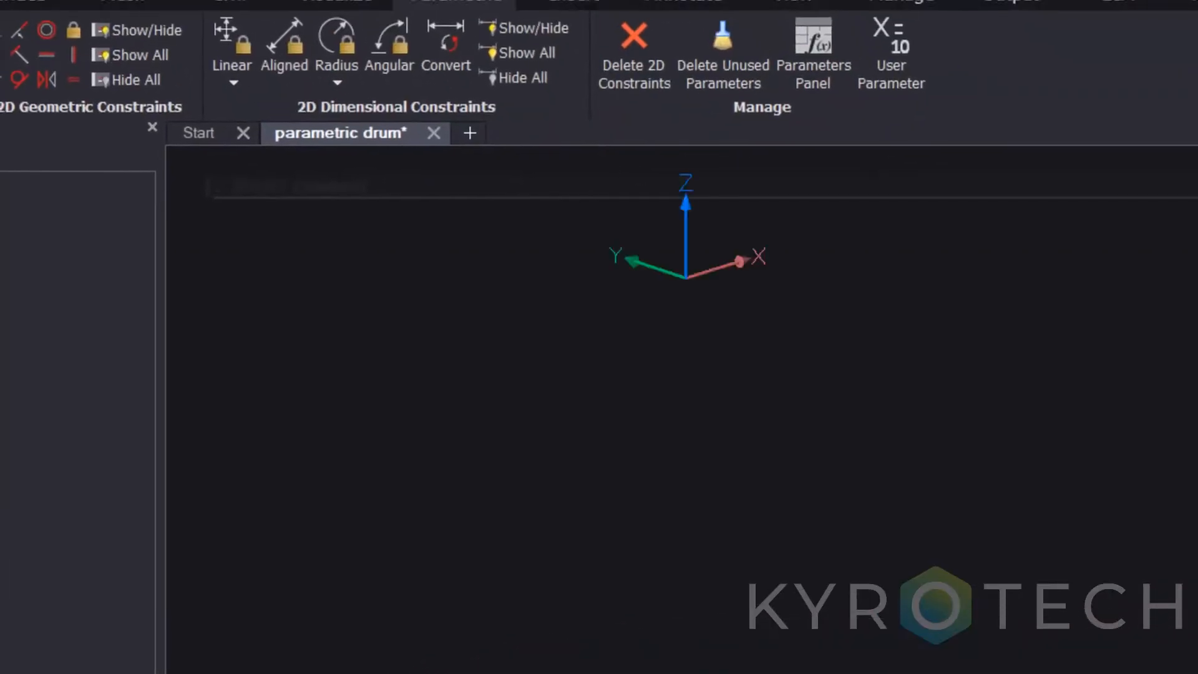
Step: Form an external component from the rim with BMFORM, using its geometric center as base point, and save it as ring
type("BMFO")
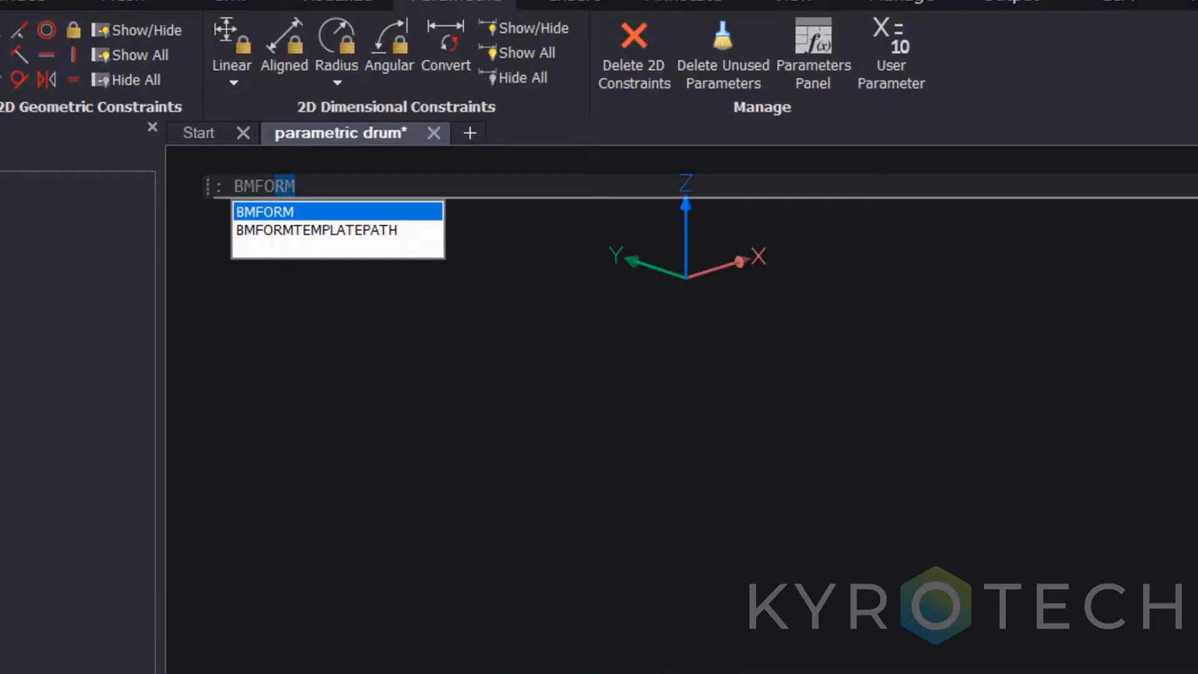
key("Return")
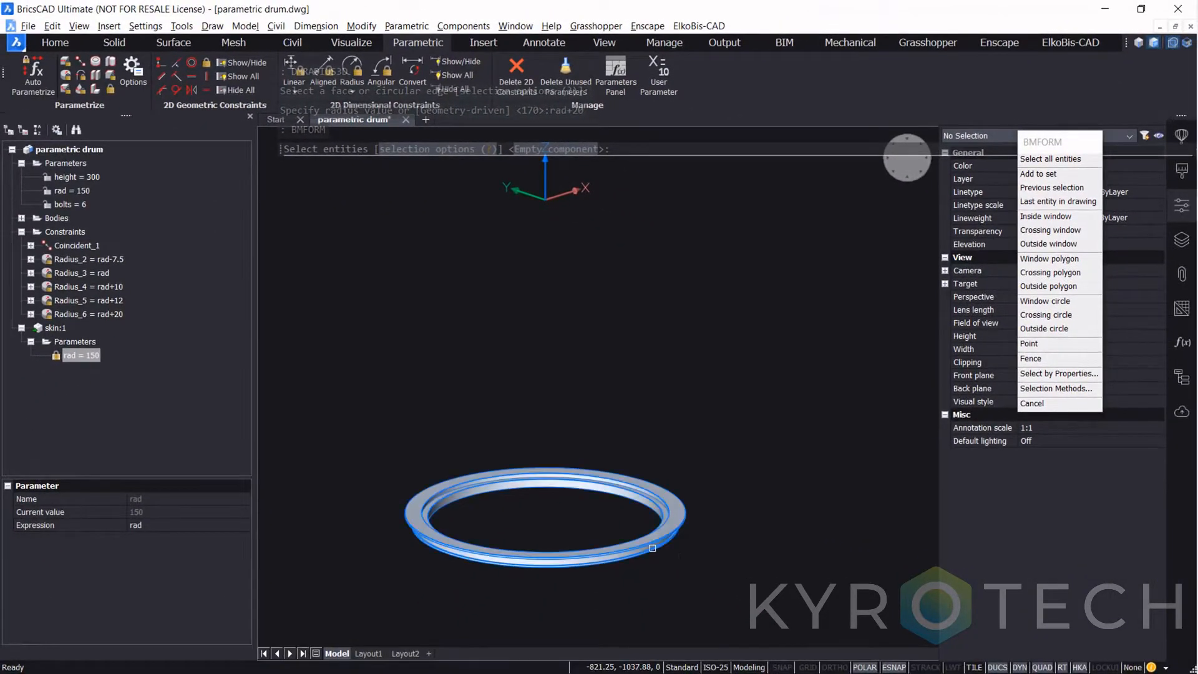
left_click(652, 548)
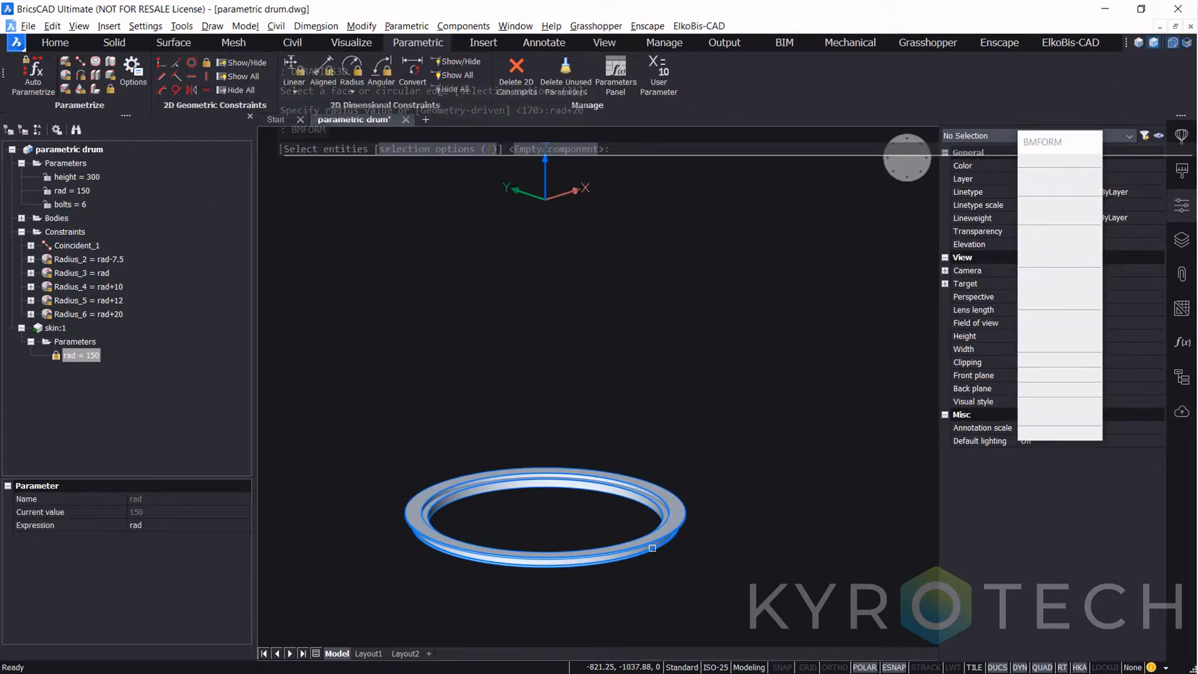
key("Return")
right_click(765, 541, "shift")
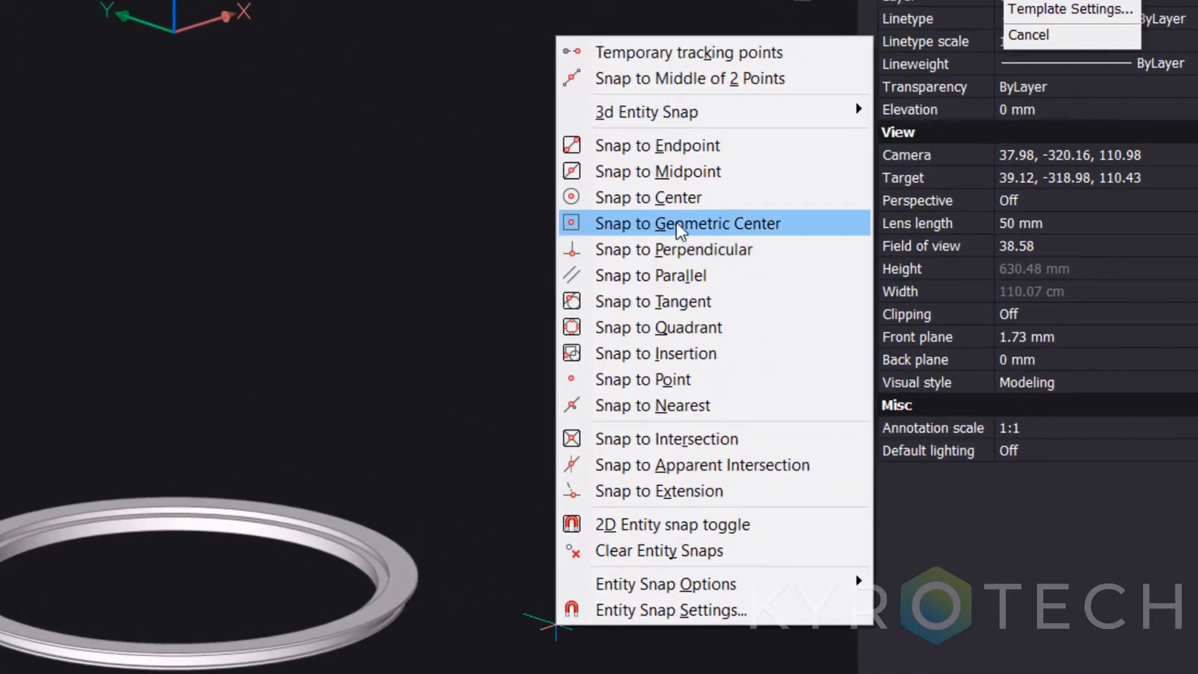
left_click(676, 223)
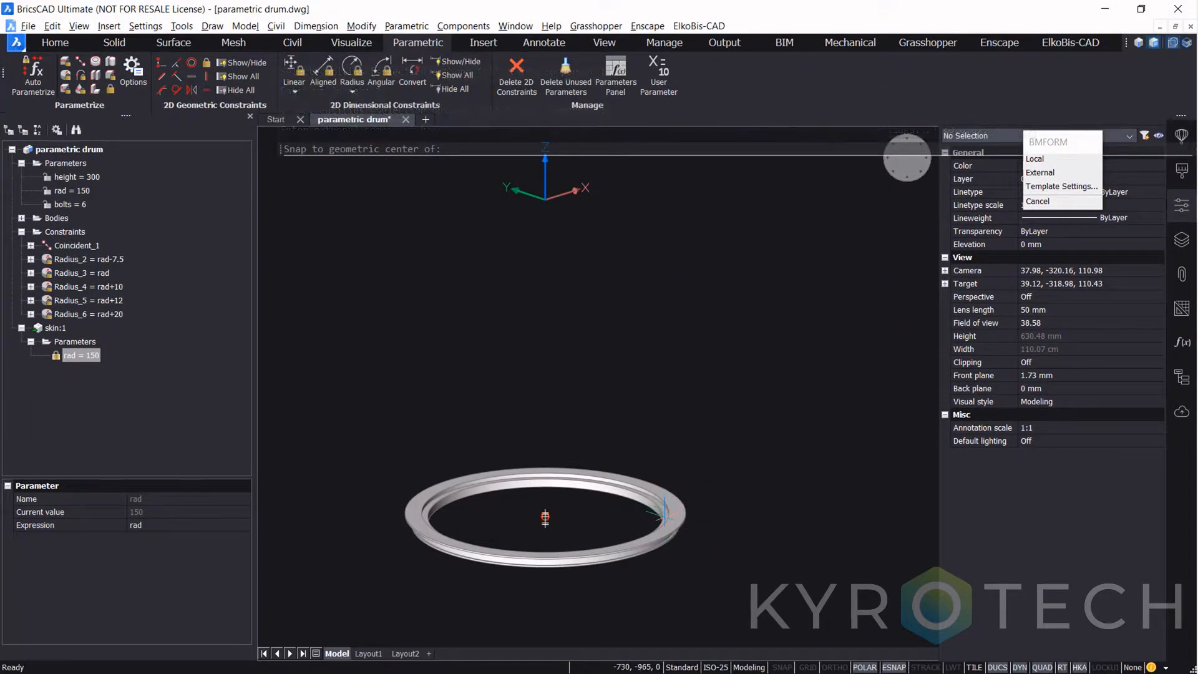
left_click(545, 517)
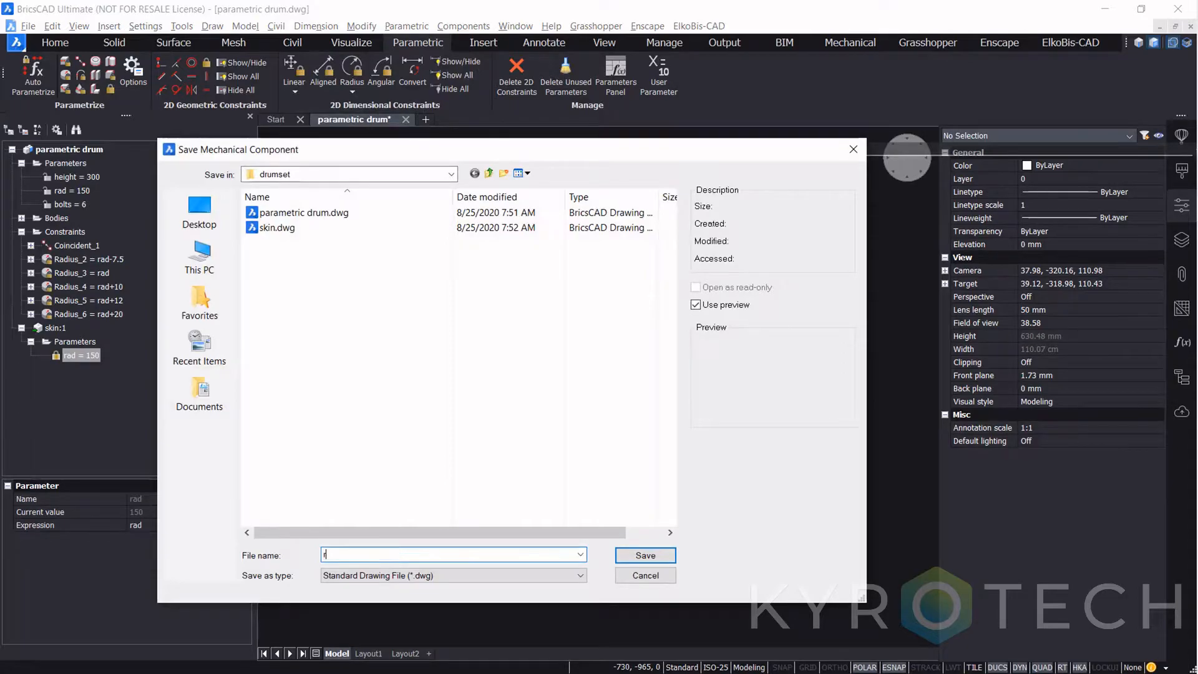
key("Return")
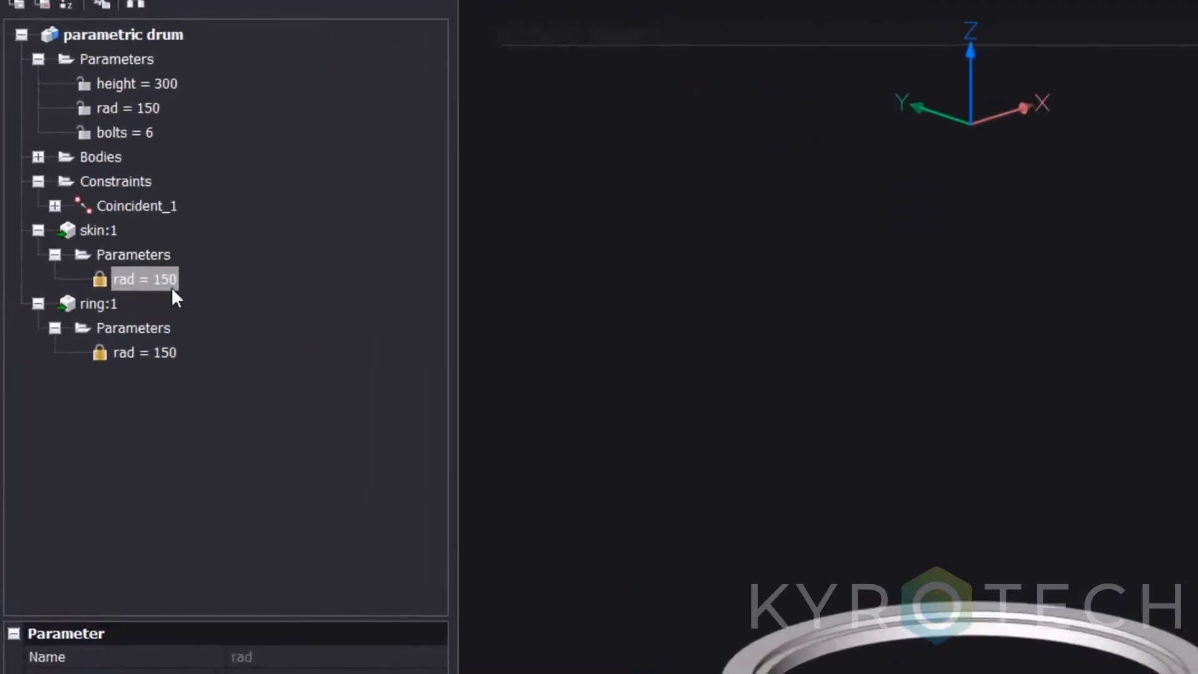
Step: Link the skin component's rad parameter to the main drum and test the linked parts by animating the main rad parameter
right_click(94, 354)
left_click(245, 284)
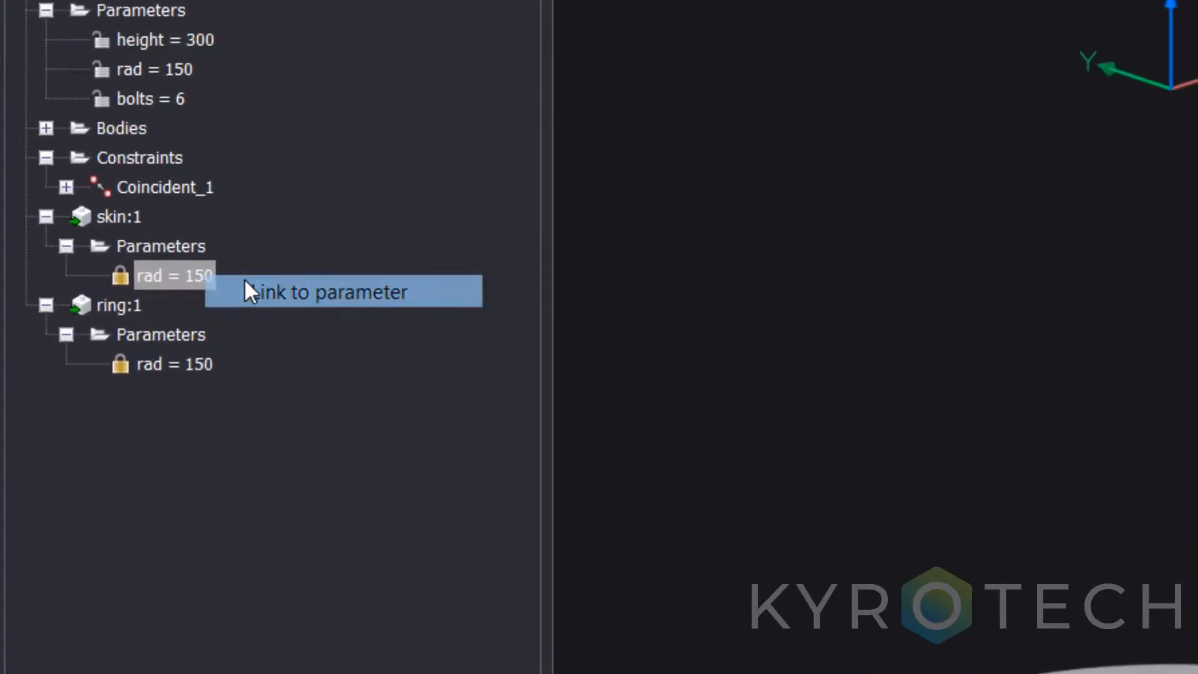
right_click(178, 68)
left_click(215, 114)
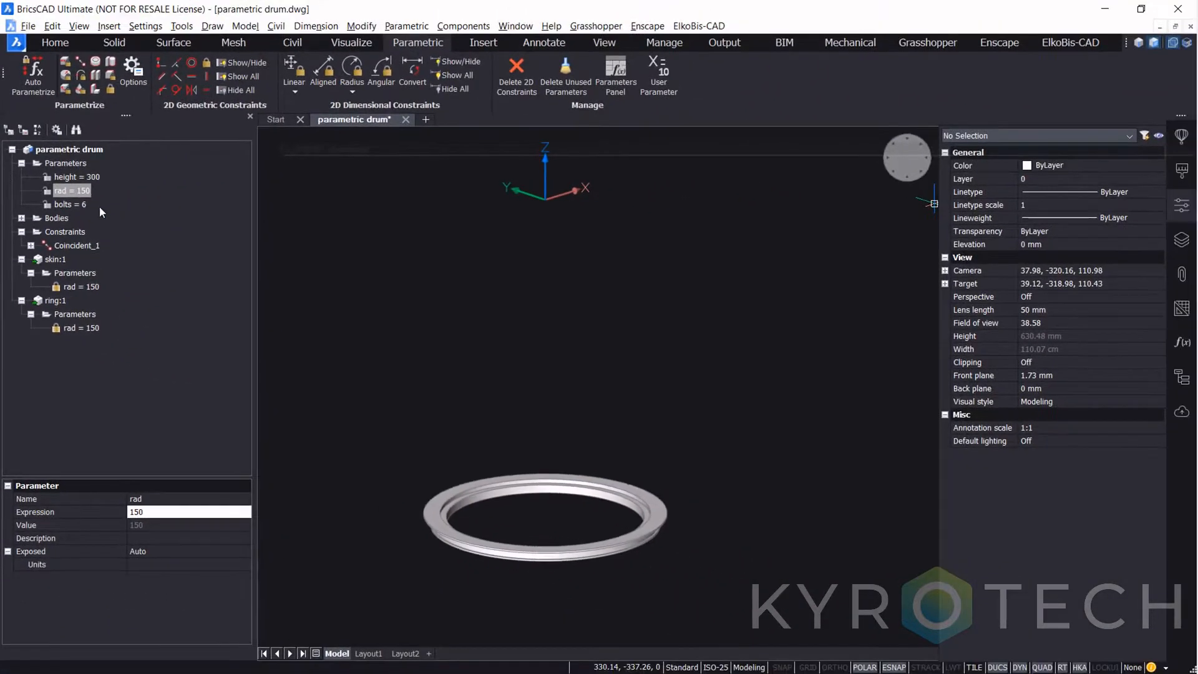
Step: Unisolate all hidden drum parts and show the whole assembly in an isometric view
right_click(321, 319)
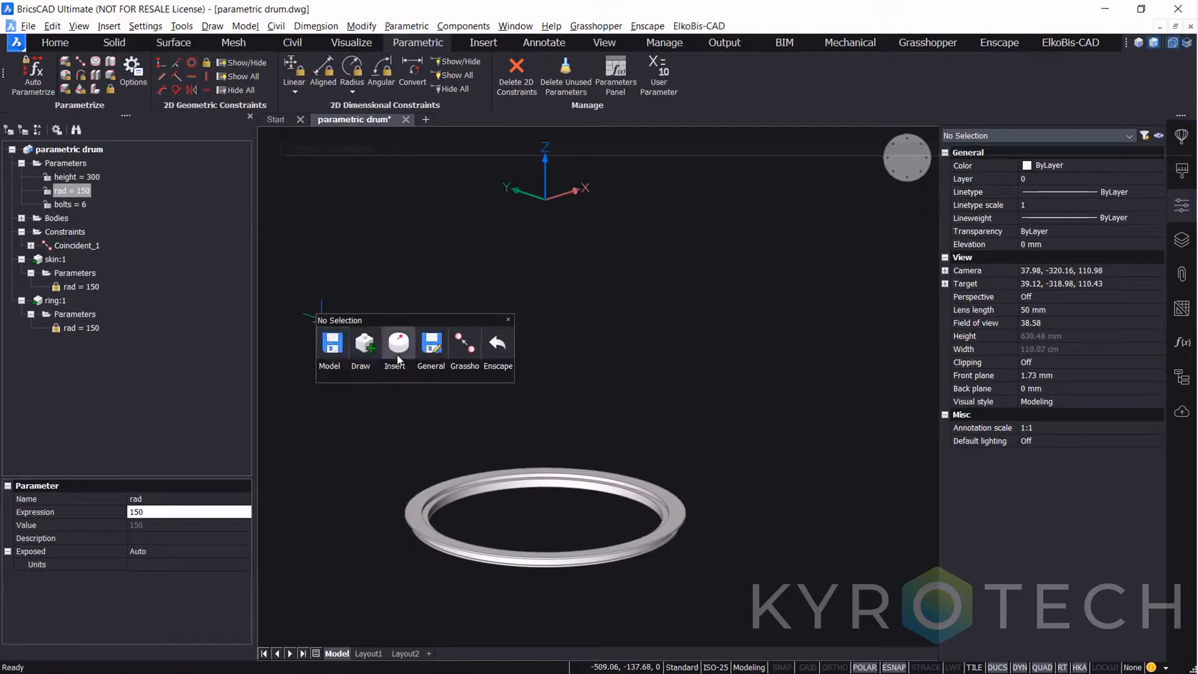
mouse_move(436, 369)
left_click(501, 400)
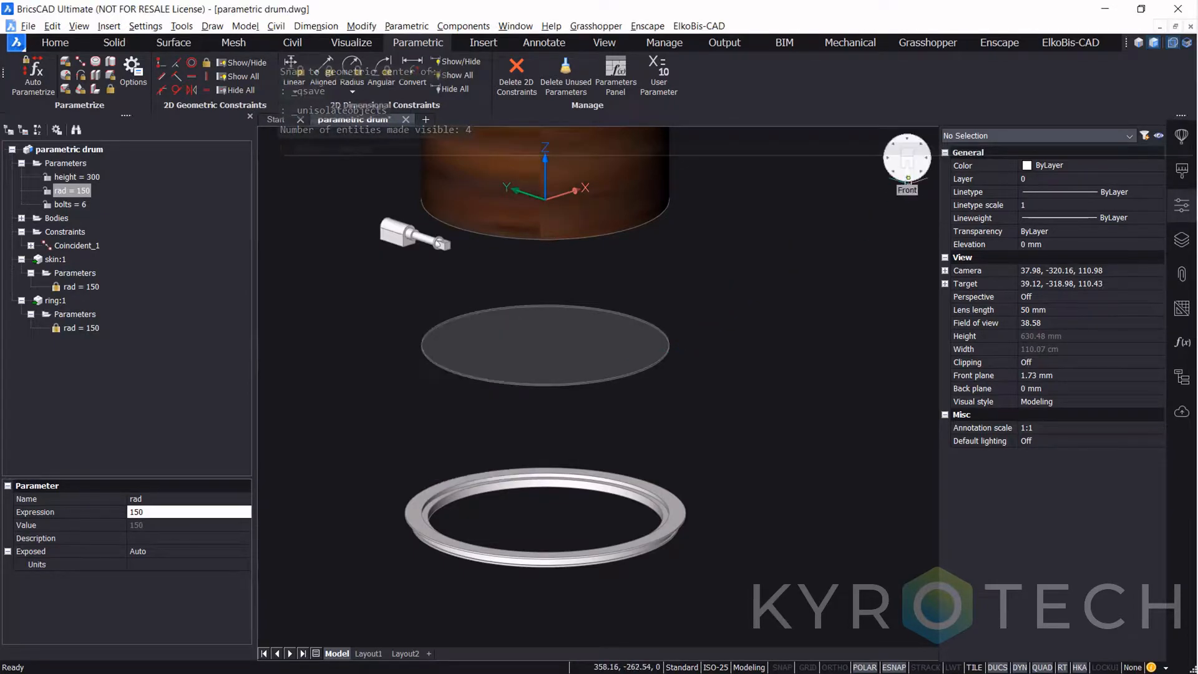
left_click(906, 180)
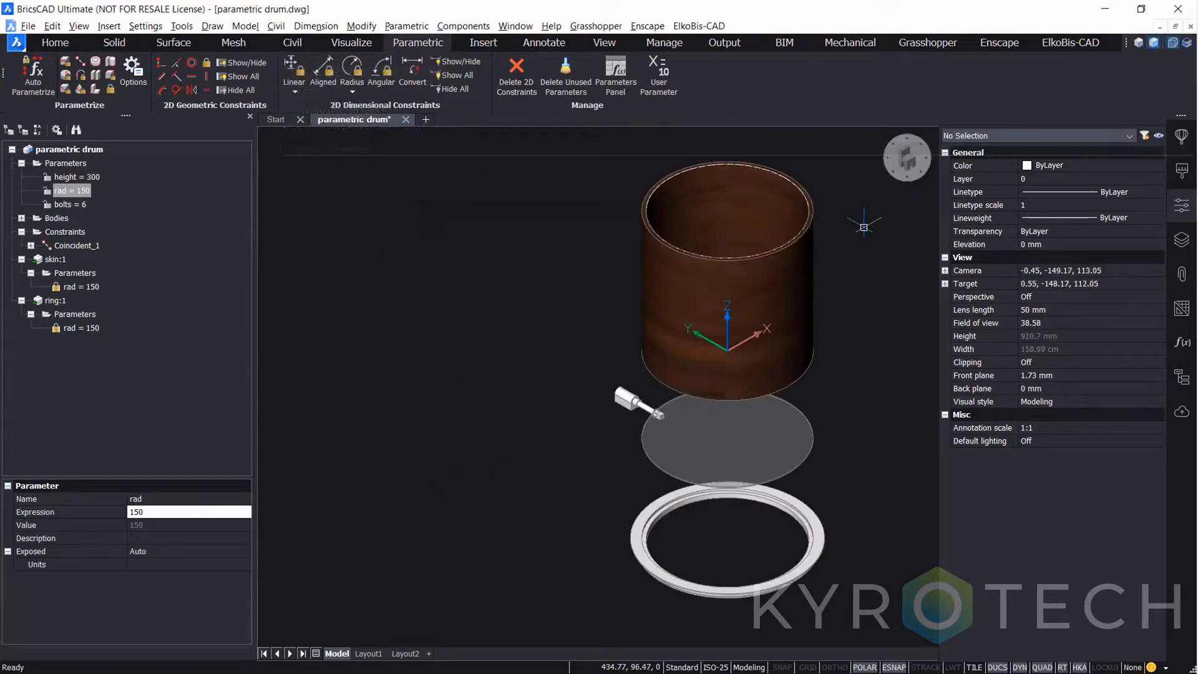
Step: Isolate the bolt so that the shell, skin and ring are hidden
left_click(629, 367)
left_click(565, 439)
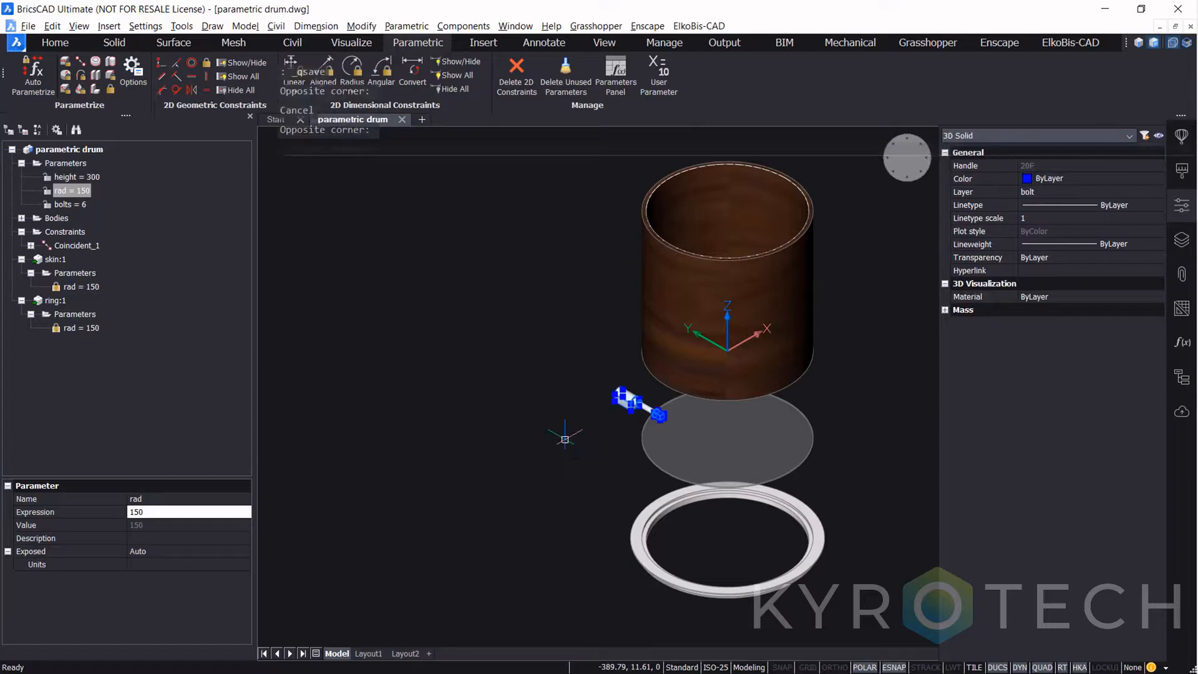
mouse_move(571, 464)
left_click(696, 461)
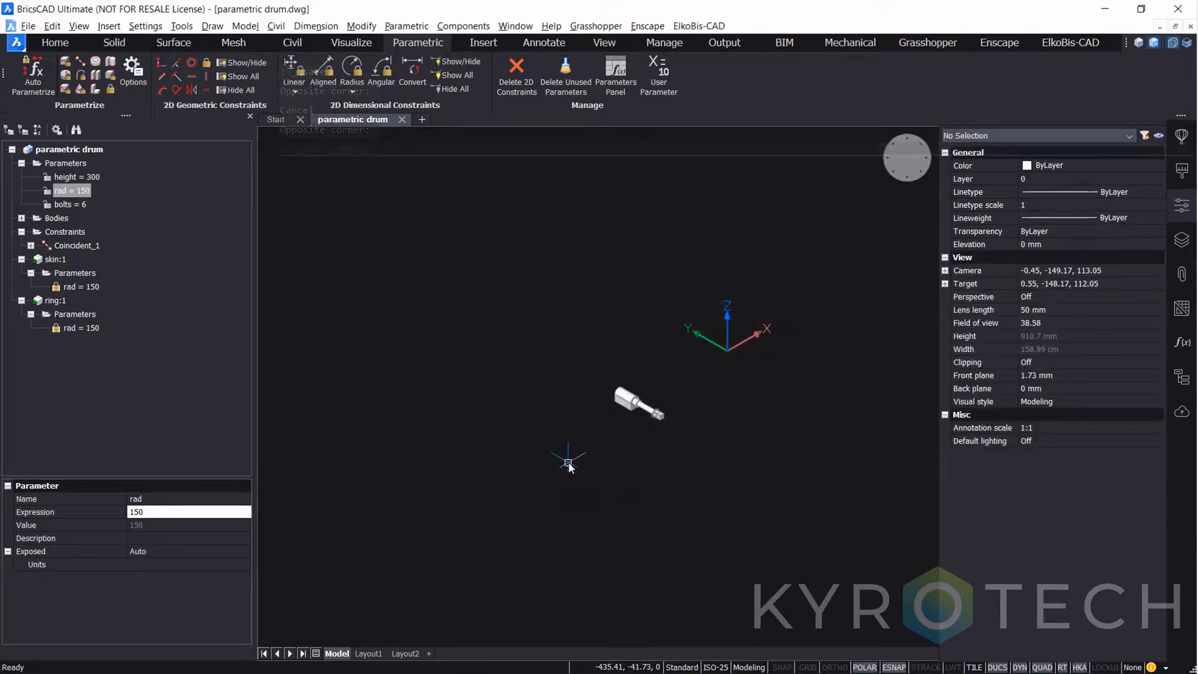
Step: Mirror a copy of the bolt along its length in top view, with the mirror plane about 142 mm away, keeping the original
left_click(897, 180)
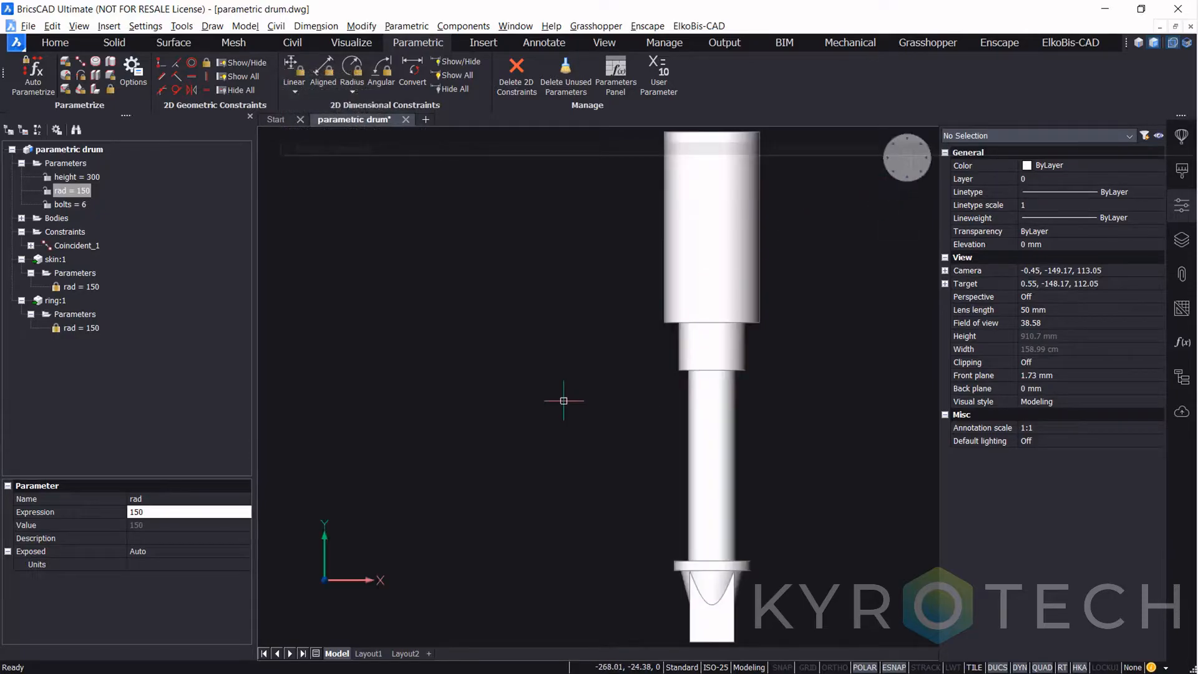
scroll(564, 401, "down", 7)
middle_click_drag(588, 450, 621, 528)
left_click_drag(715, 574, 571, 399)
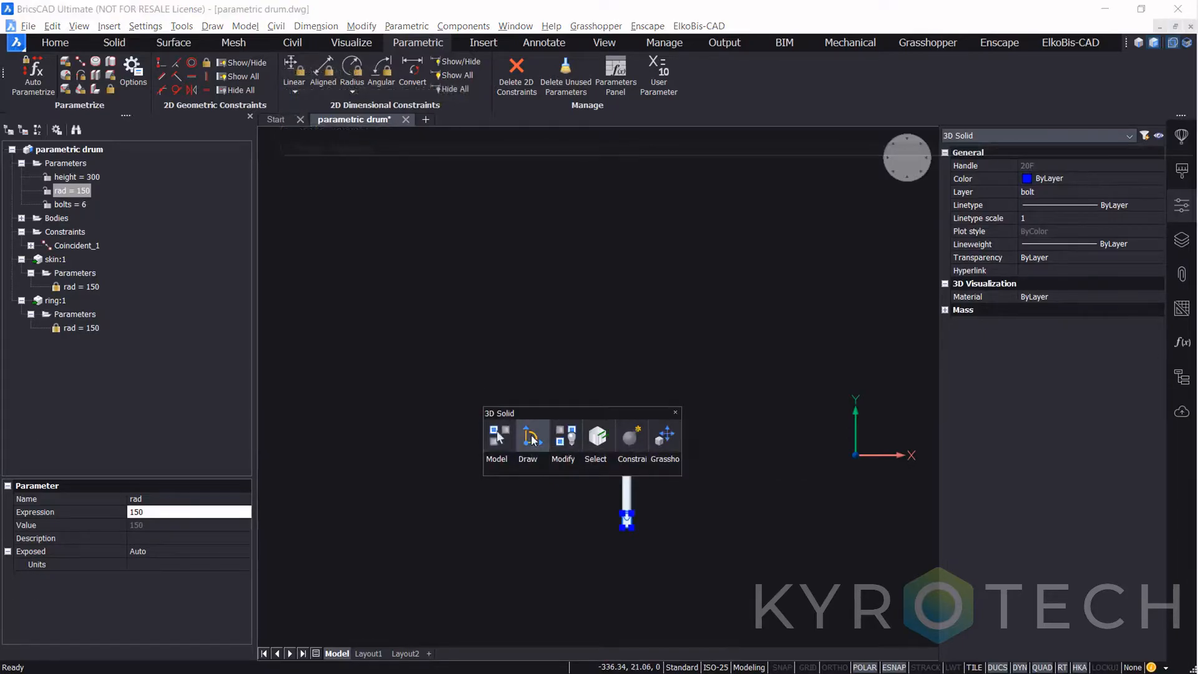
left_click(532, 437)
left_click(626, 404)
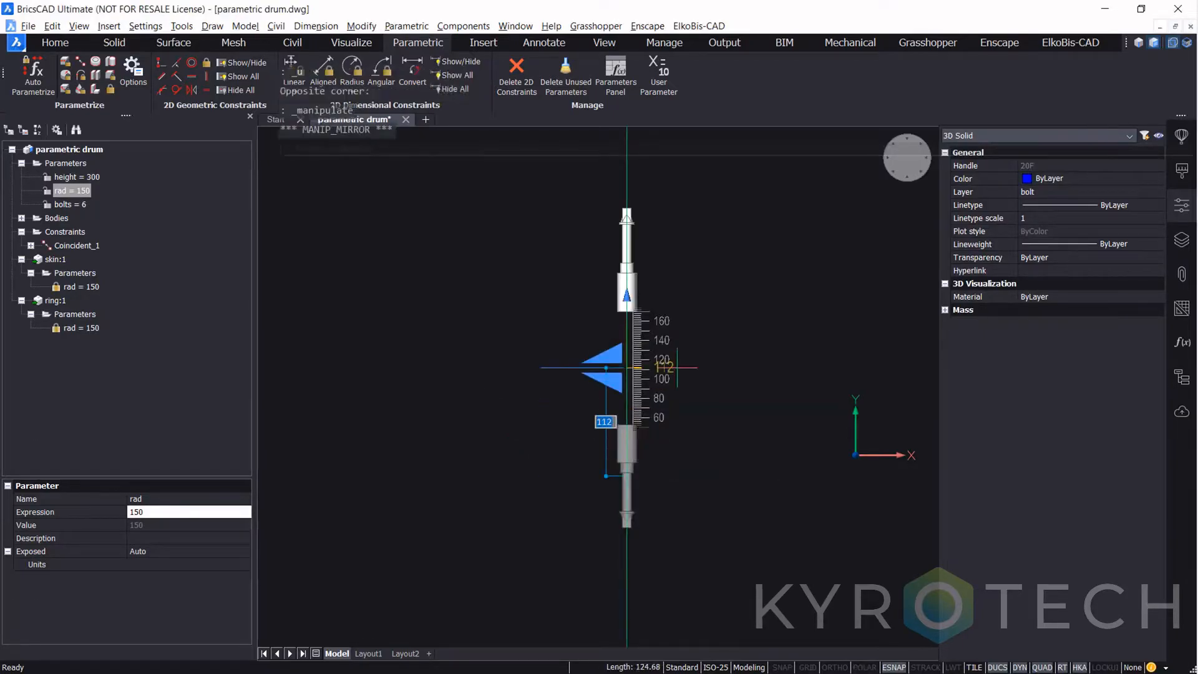
key("ctrl")
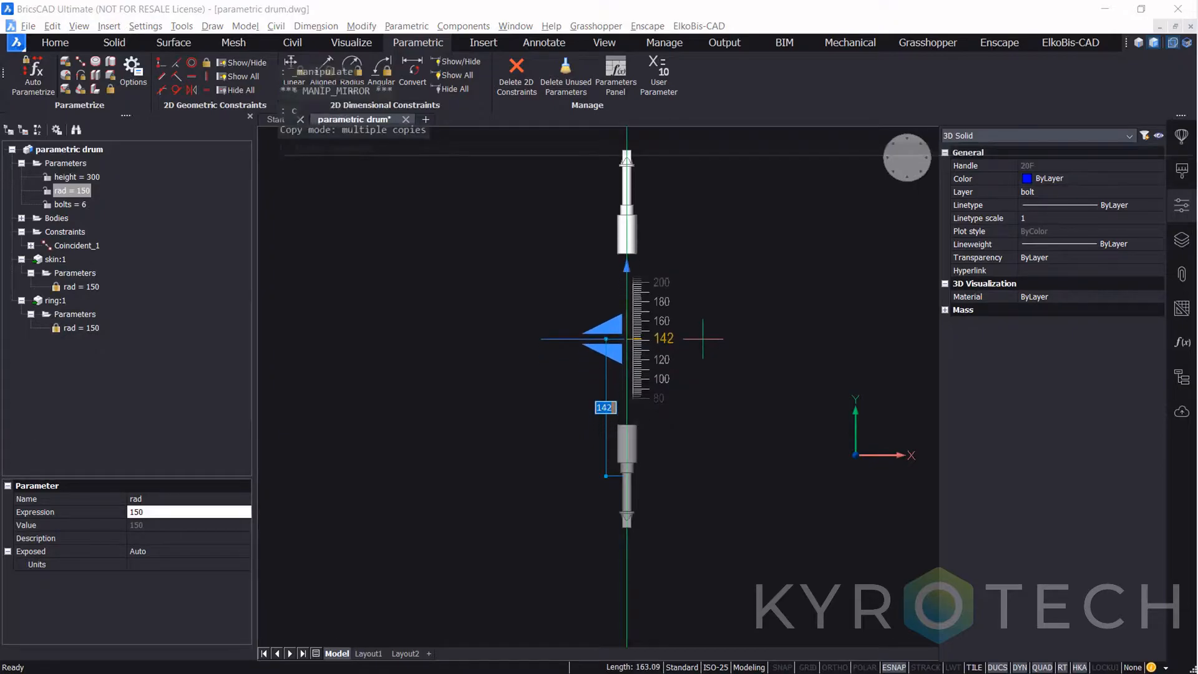
left_click(703, 339)
key("Escape")
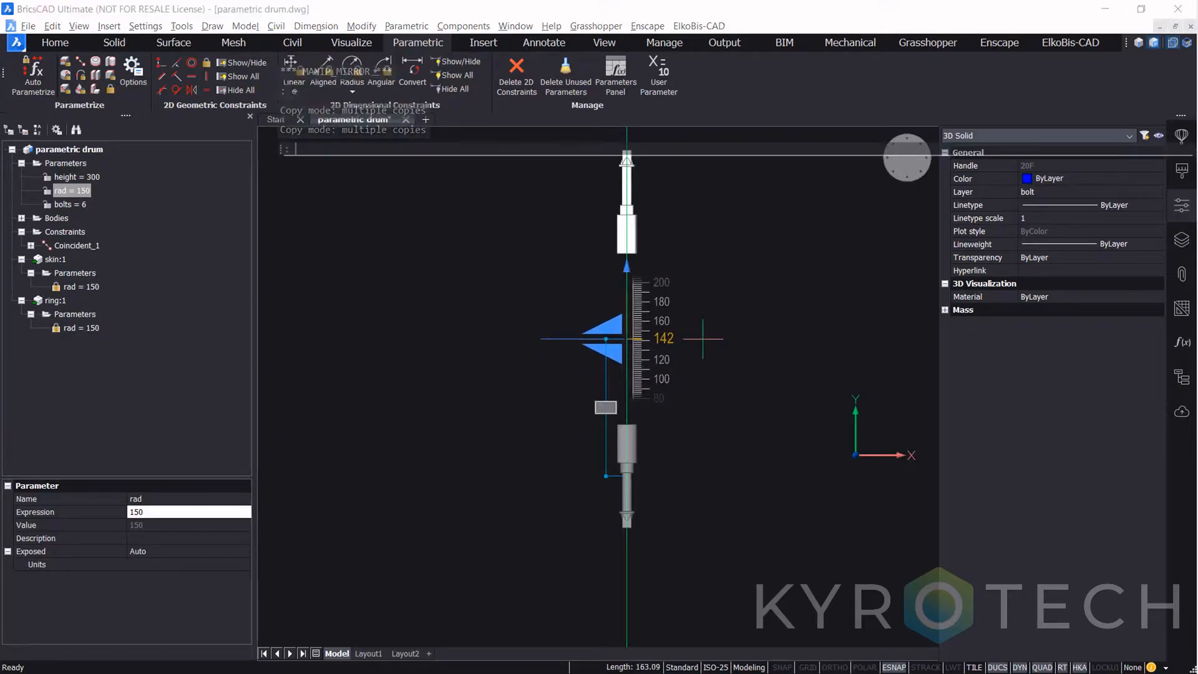
middle_click_drag(735, 360, 735, 396)
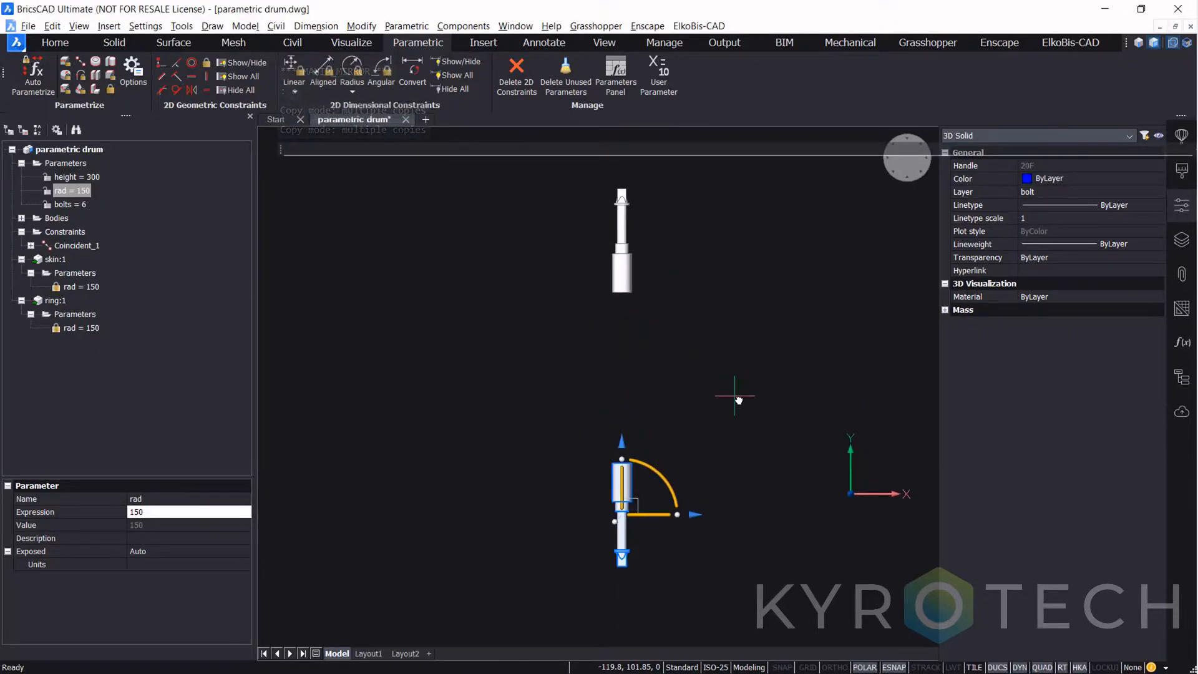
key("Escape")
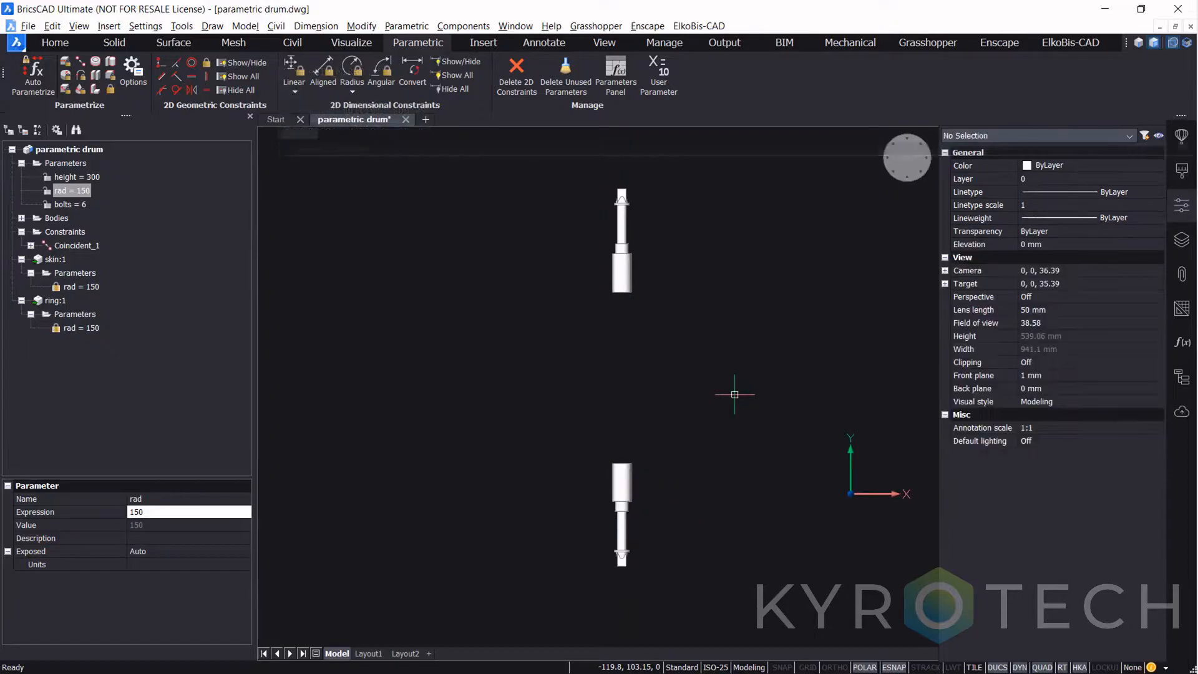
Step: Add a 3D distance constraint of height-112 from one bolt housing's flat end face to the other housing's far shoulder, and test it by varying height
left_click(896, 180)
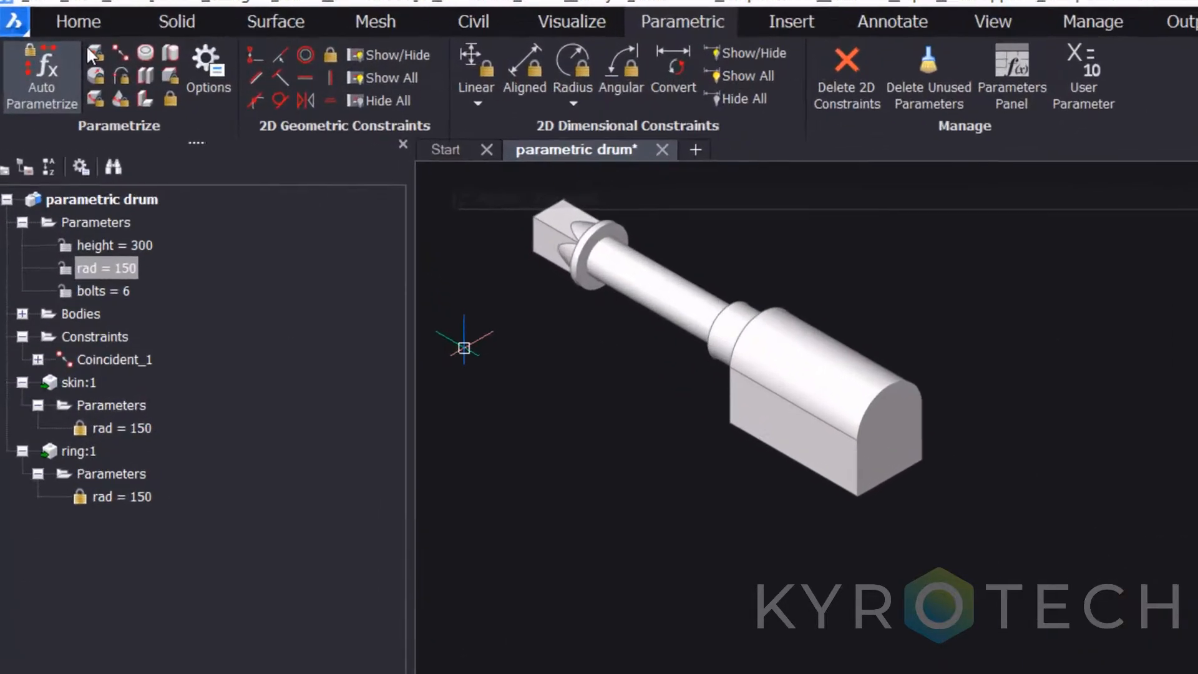
left_click(101, 46)
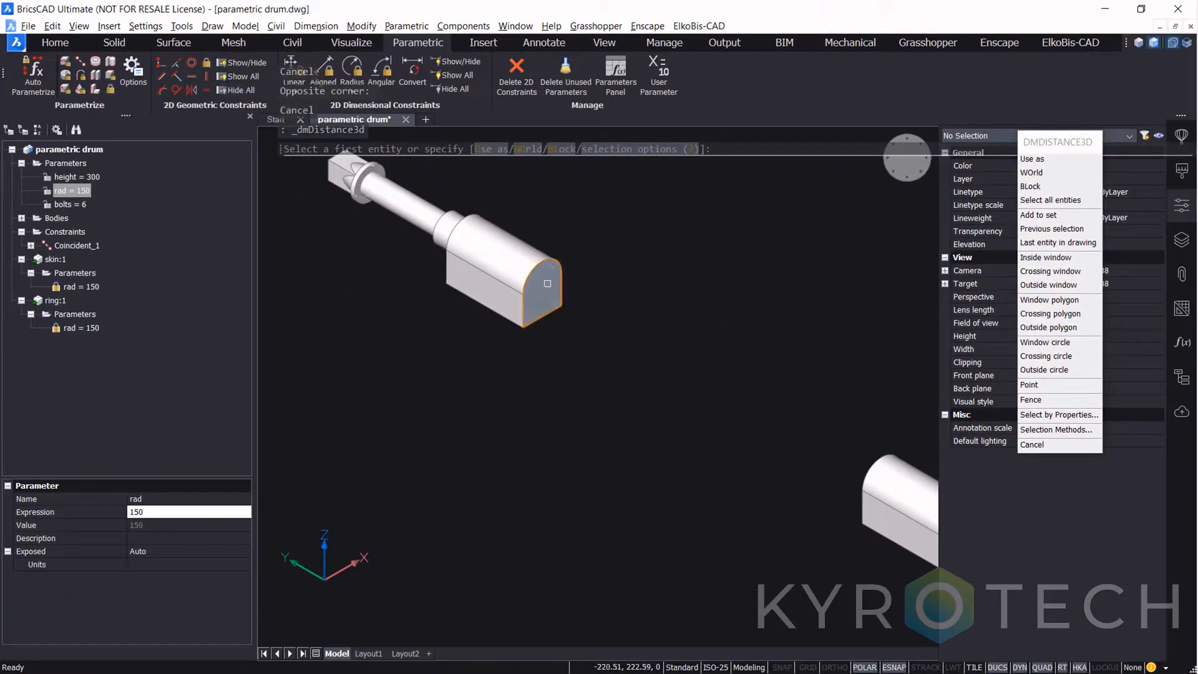
left_click(547, 283)
middle_click_drag(786, 441, 627, 395)
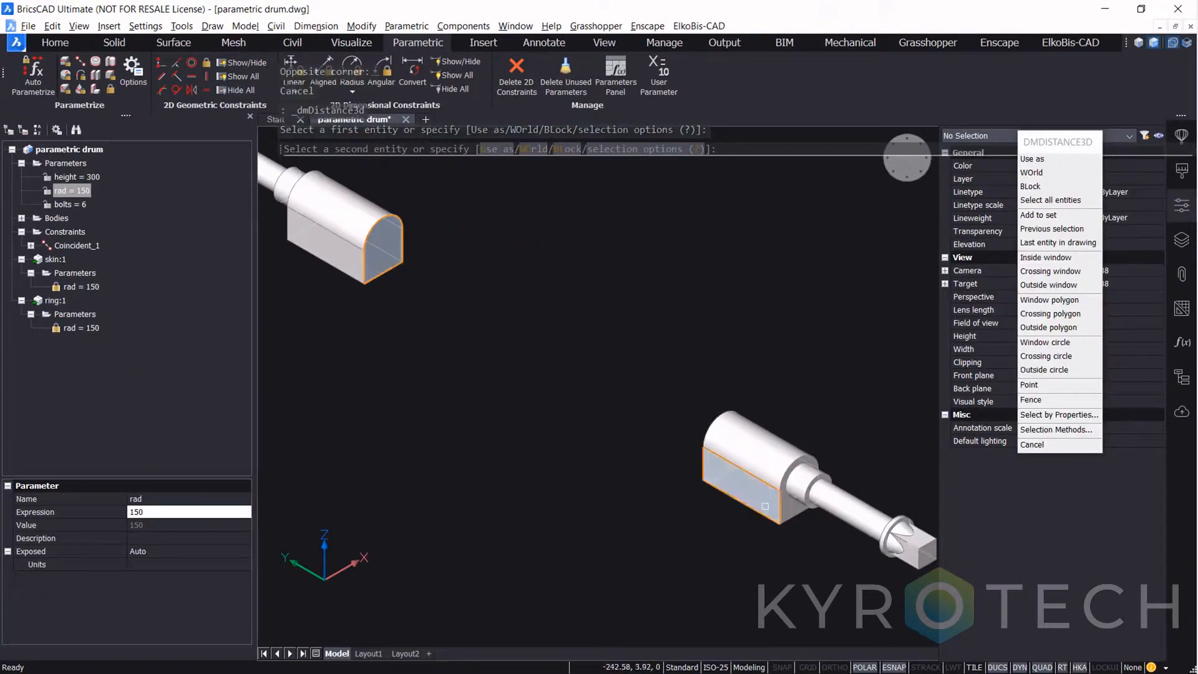
left_click(804, 480)
type("he")
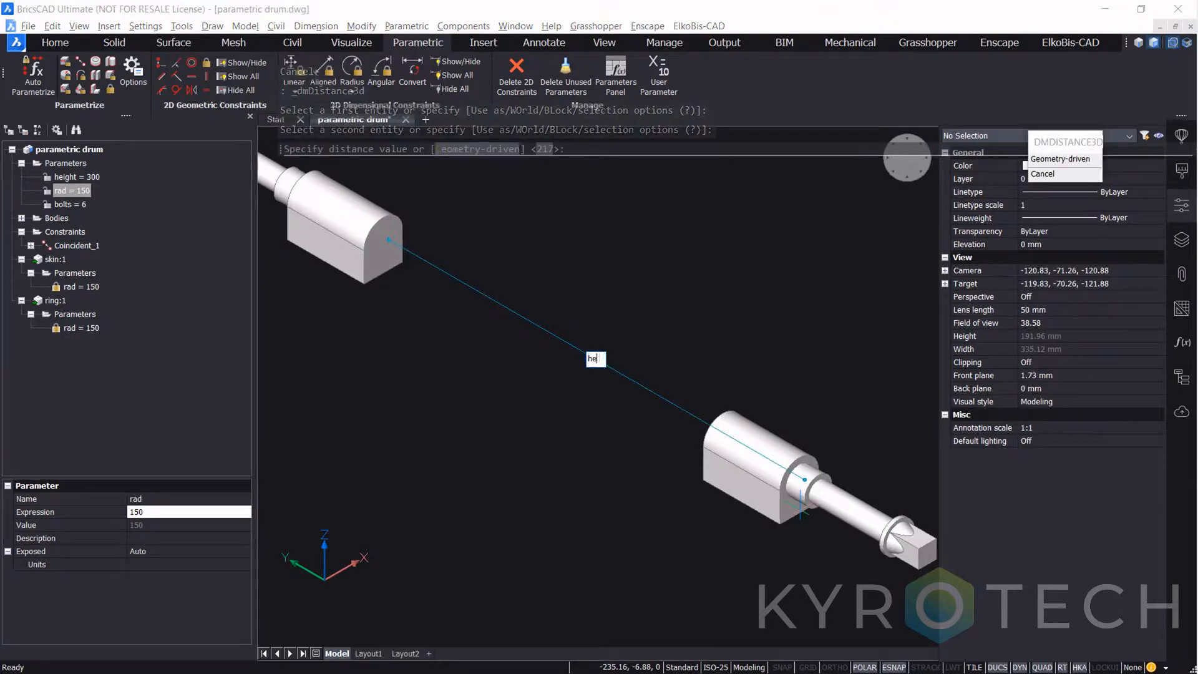
type("ight-112")
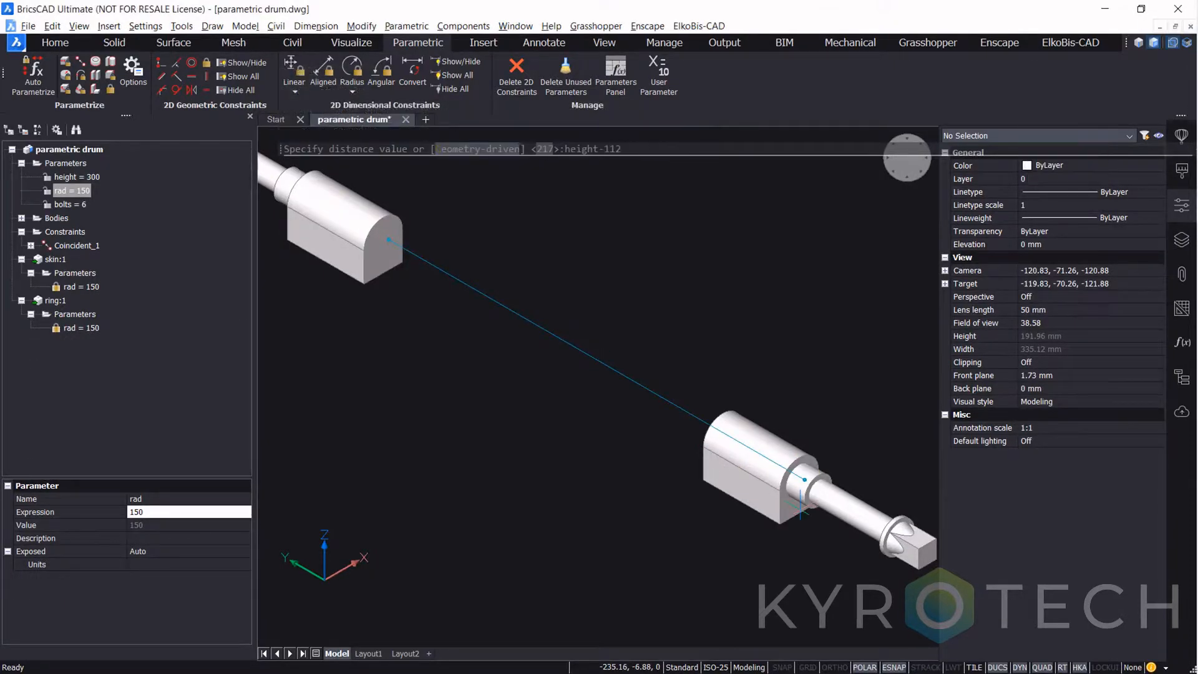
key("Return")
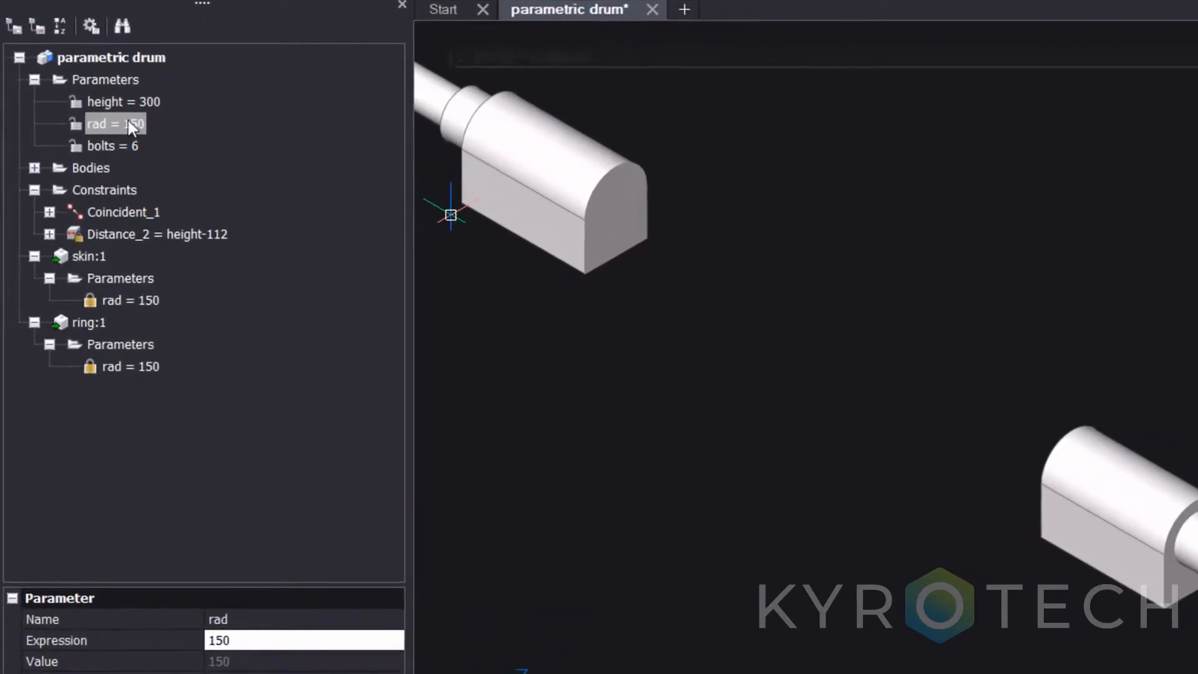
right_click(126, 111)
left_click(149, 141)
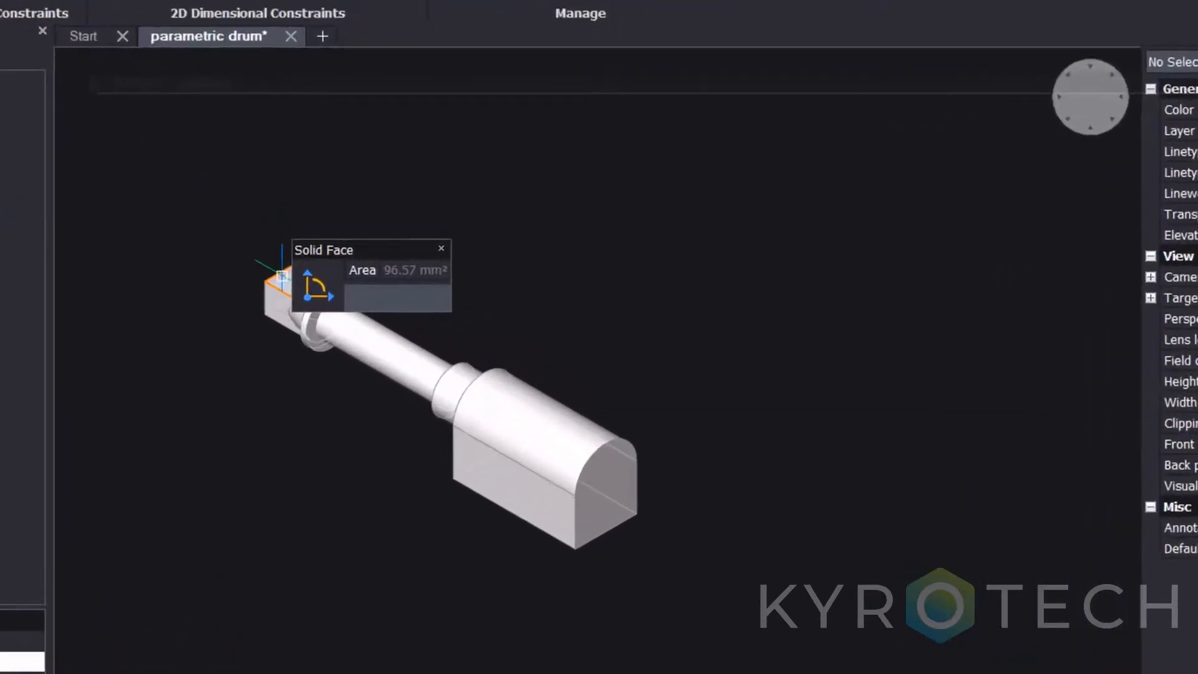
Step: Turn the two bolts into an external mechanical component saved as bolt_pair, with its base point at a geometric center on the bolt
type("bmf")
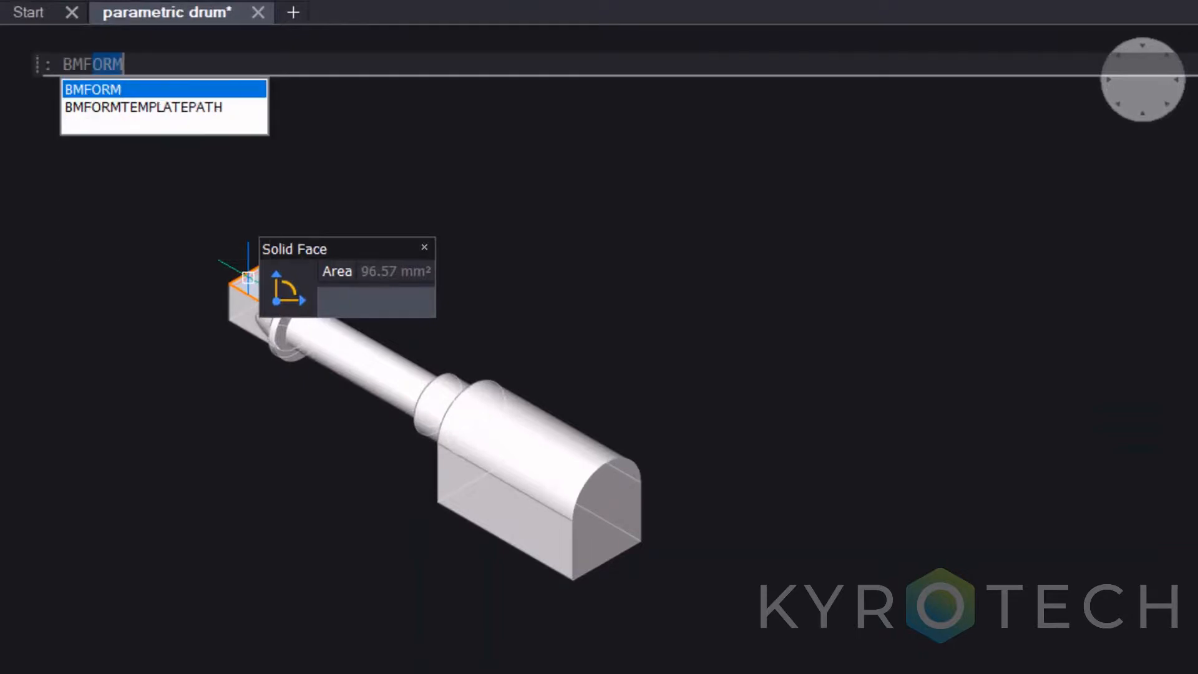
key("Return")
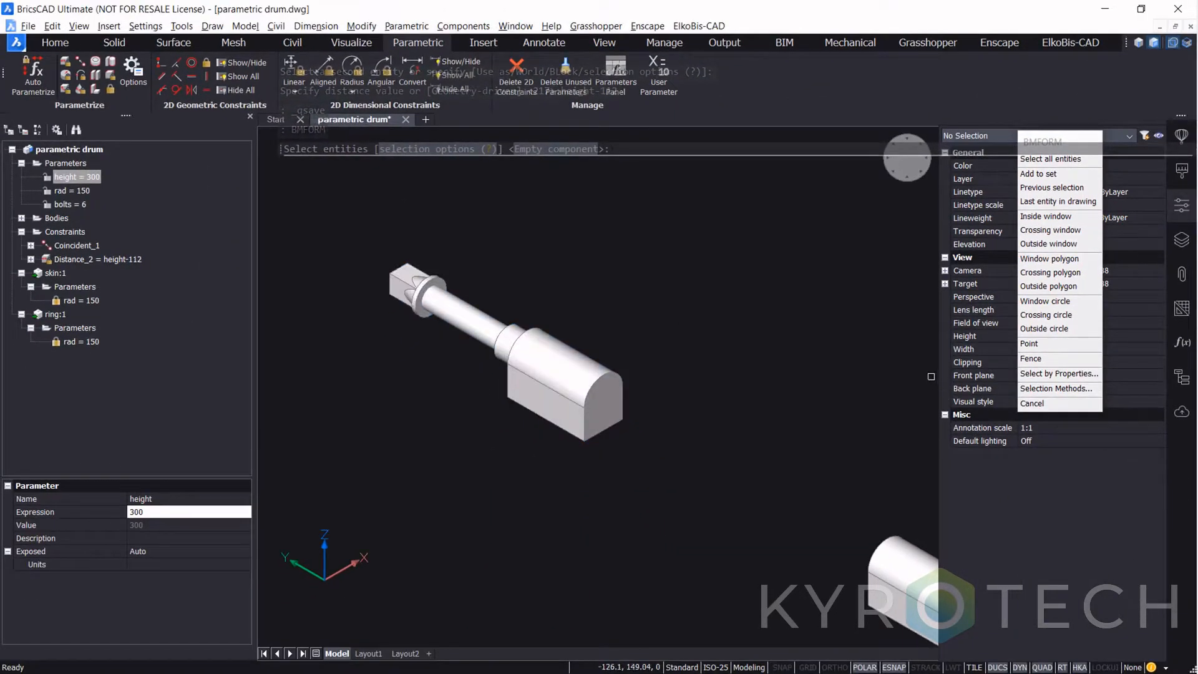
left_click(931, 376)
left_click(553, 587)
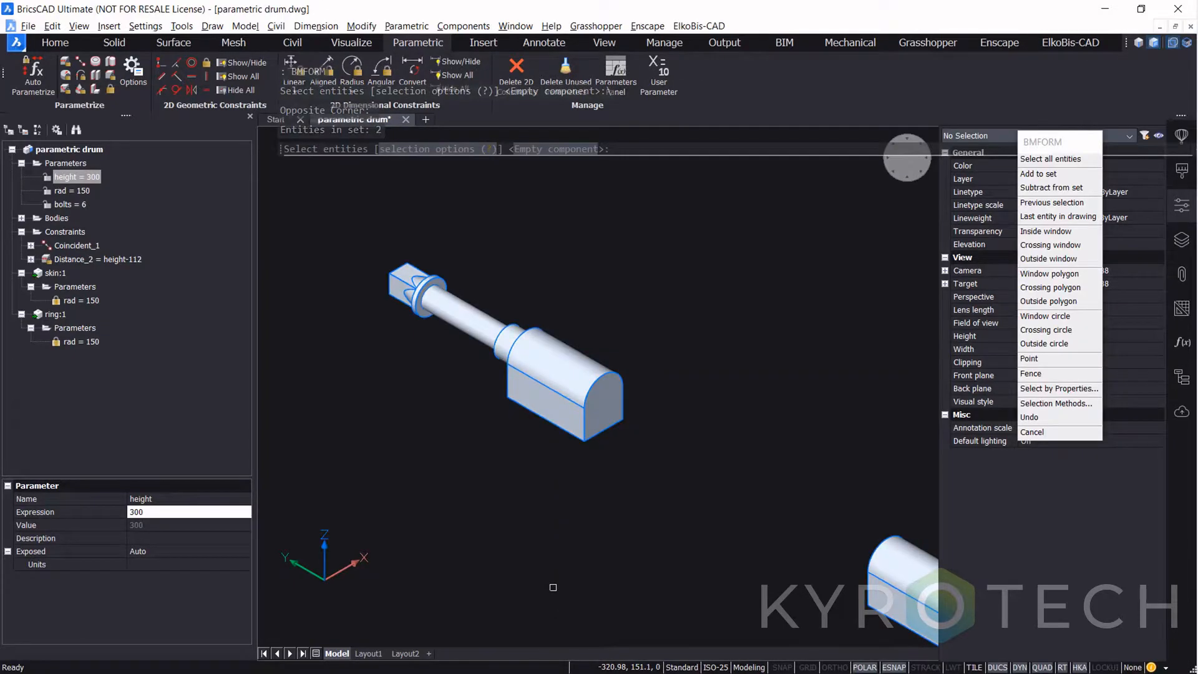
key("Return")
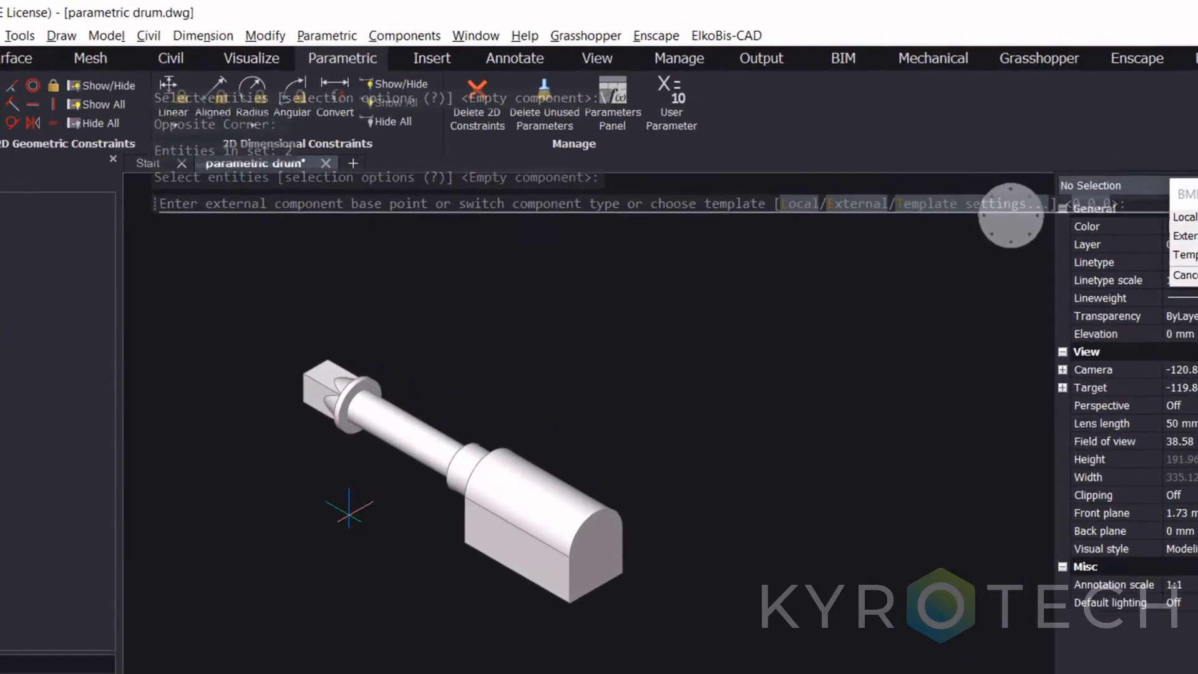
right_click(421, 376, "shift")
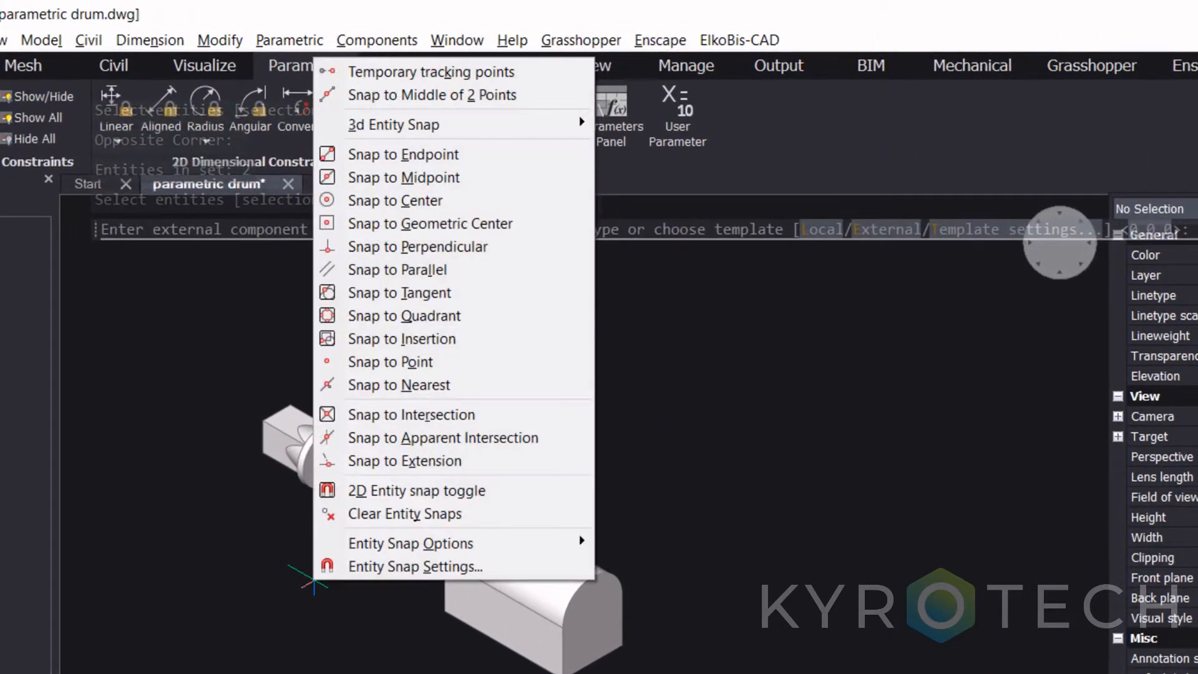
left_click(414, 222)
left_click(341, 439)
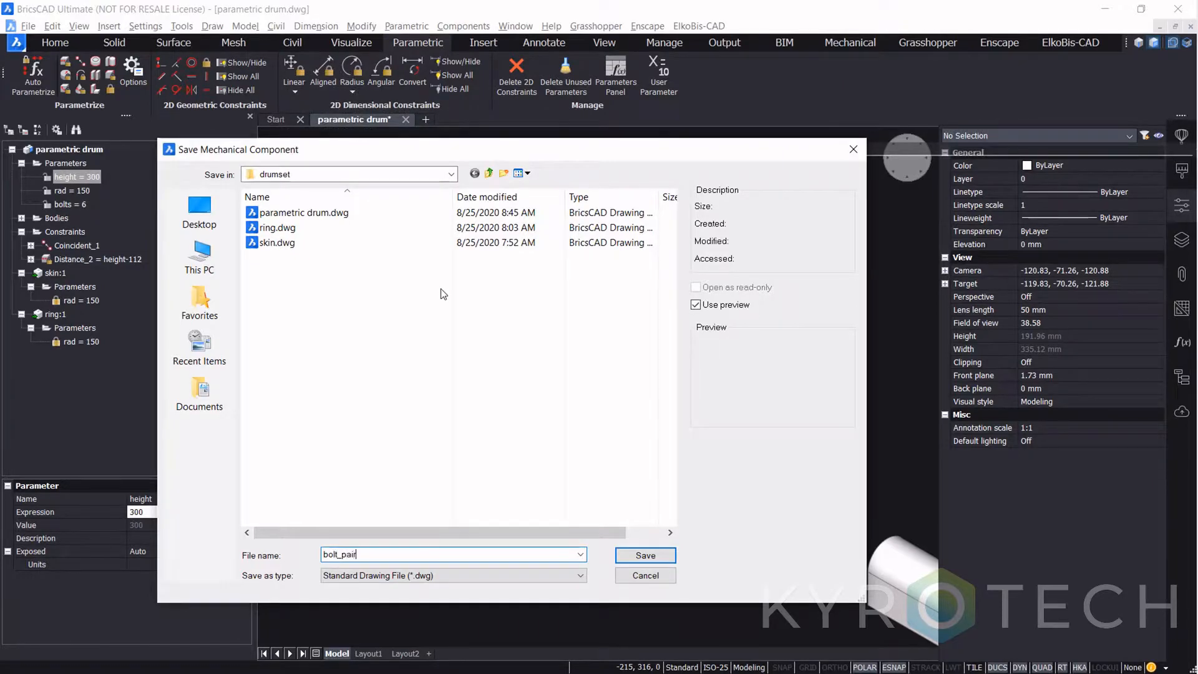
key("Return")
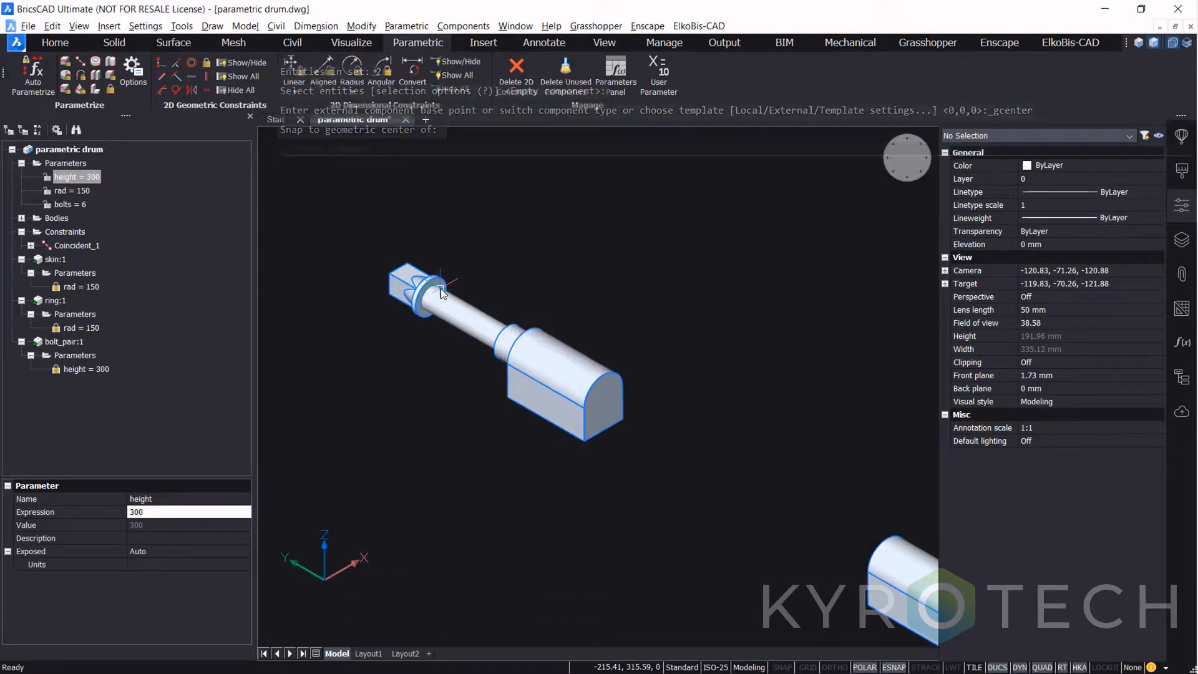
left_click(440, 290)
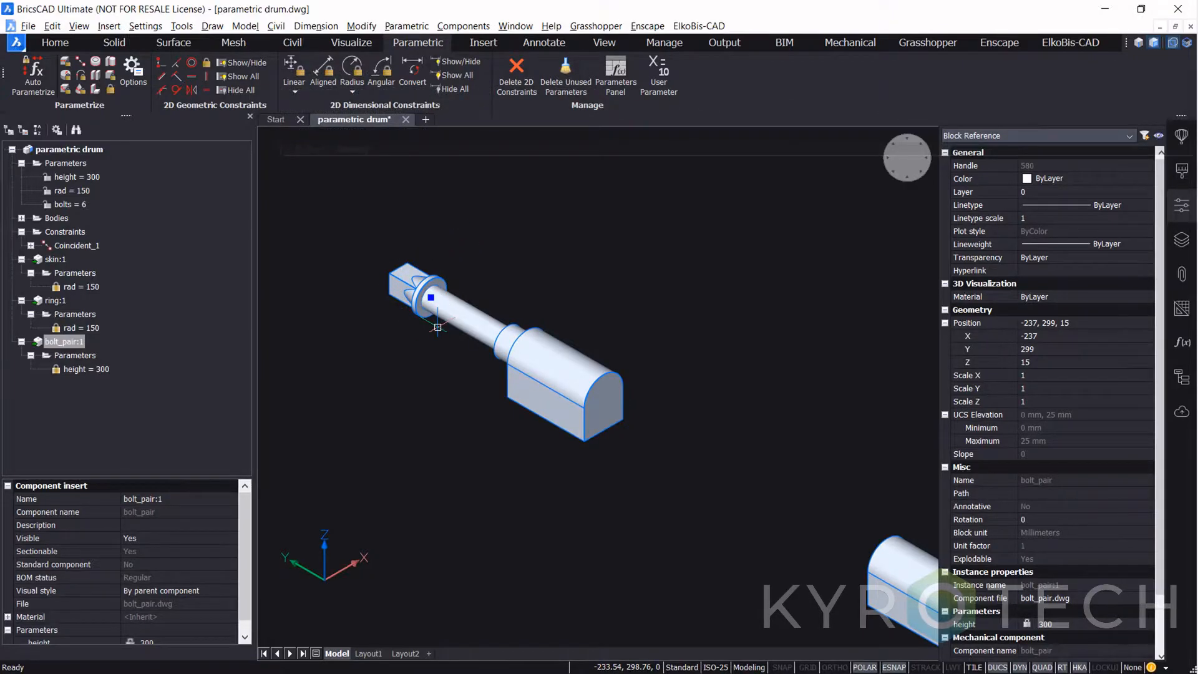
key("Escape")
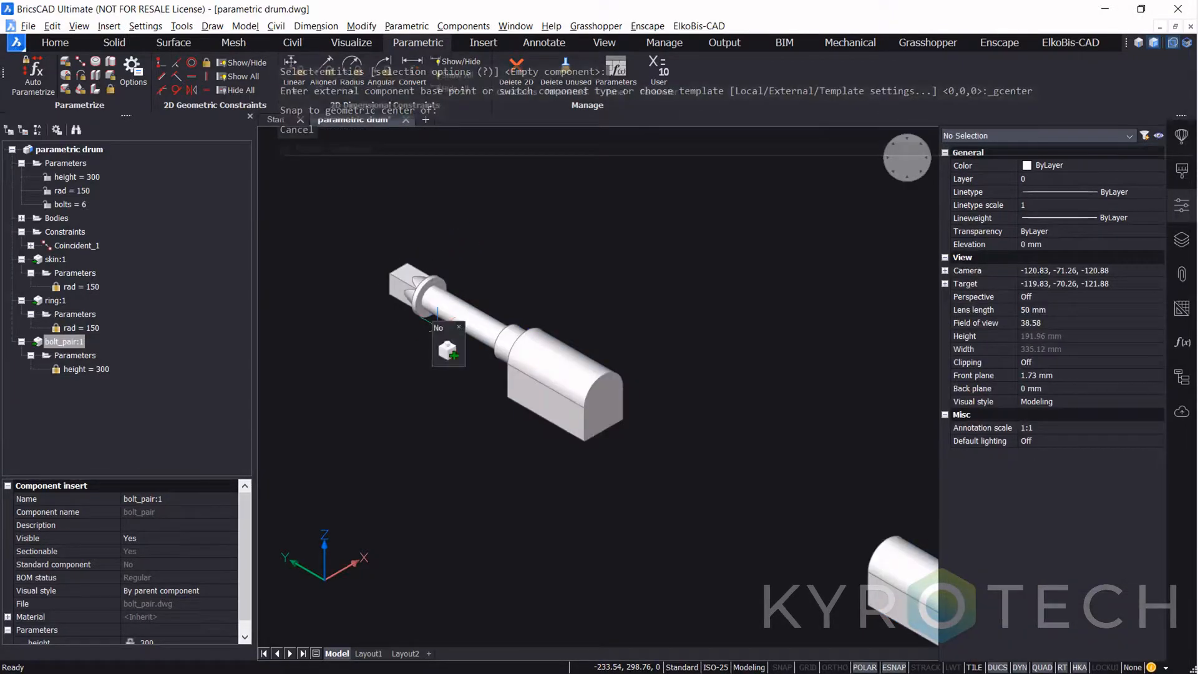
Step: Bring back the hidden shell, skin and ring and view all drum parts from the top front left isometric direction
mouse_move(454, 356)
left_click(591, 357)
left_click(590, 355)
left_click(589, 355)
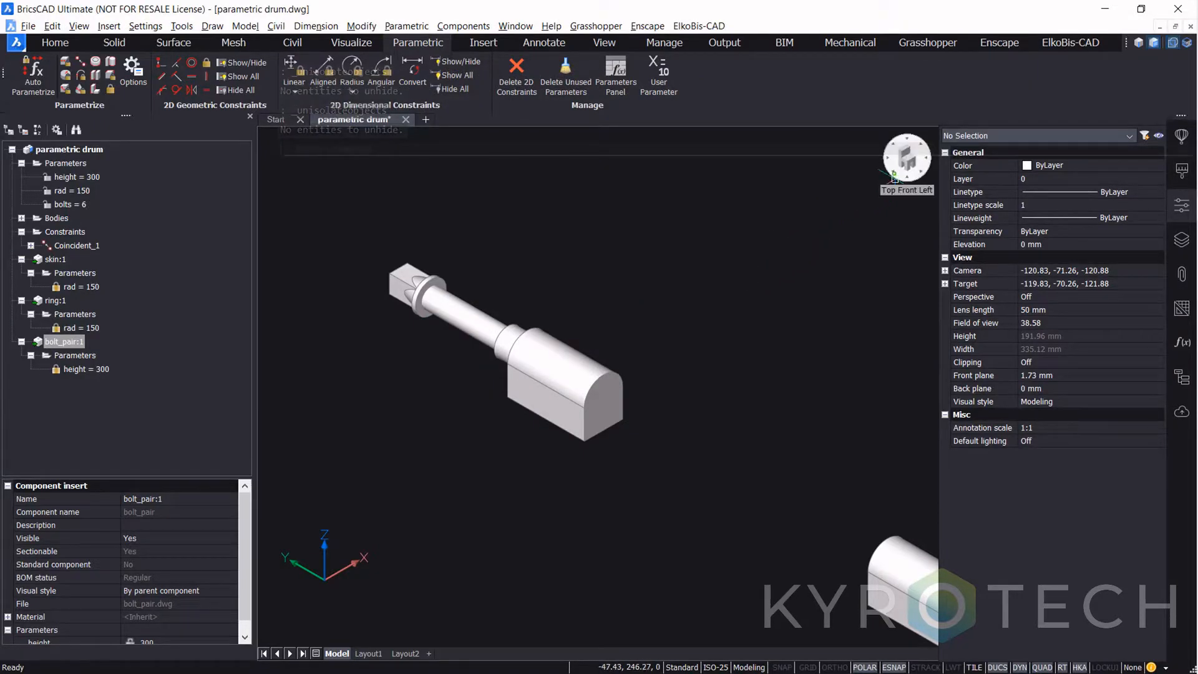
left_click(895, 176)
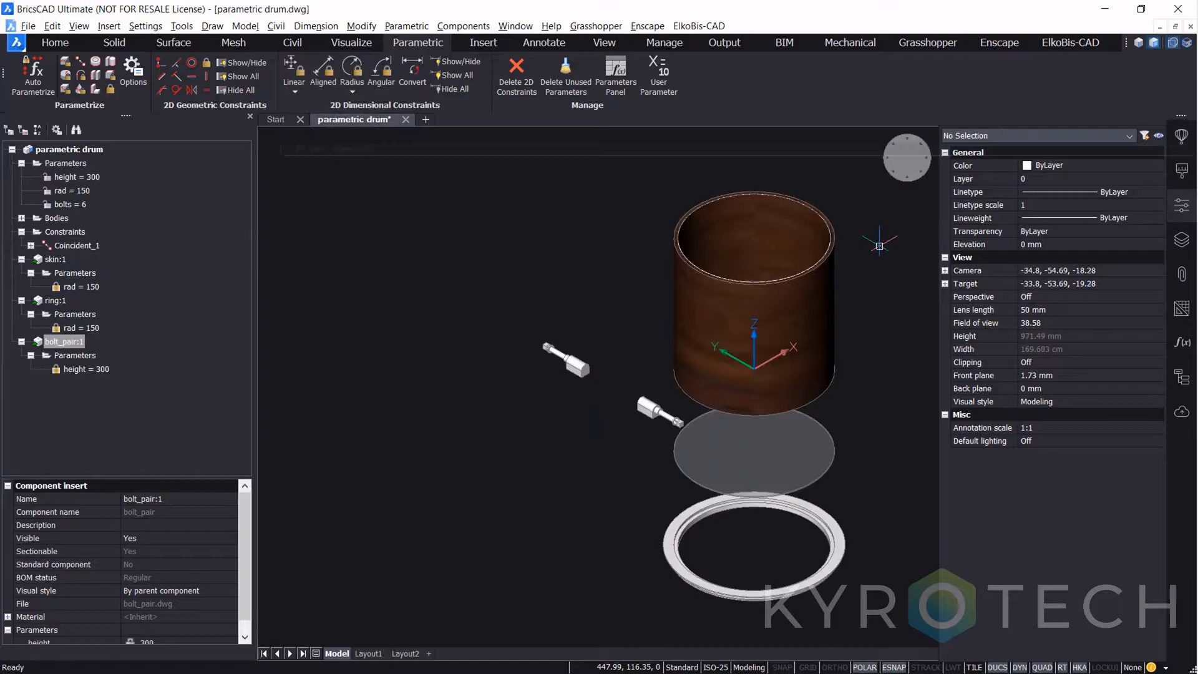
Step: Link the bolt_pair component's height to the drum's height parameter and test the link by animating height
right_click(106, 368)
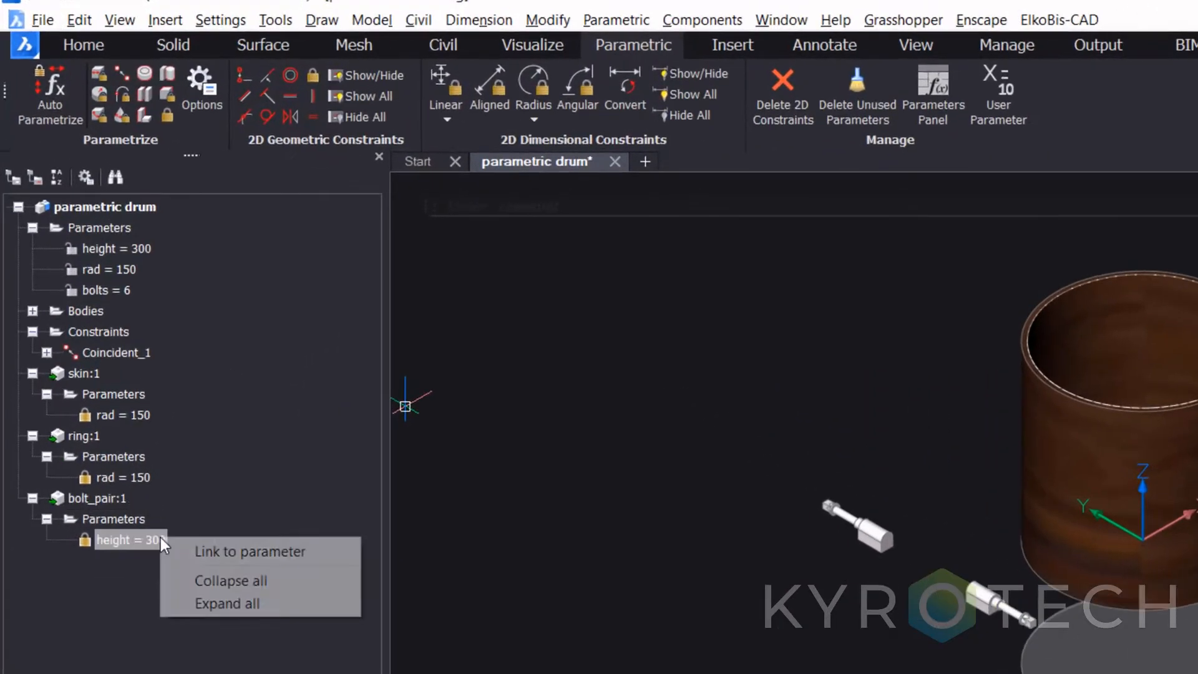
left_click(193, 552)
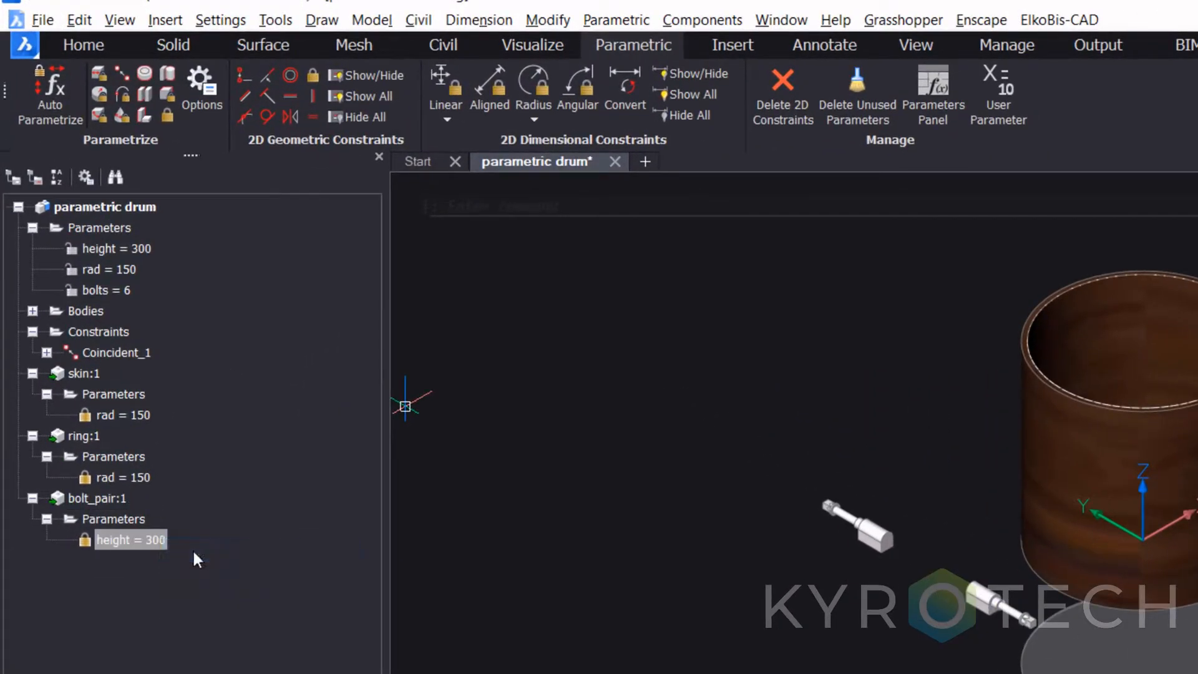
right_click(121, 248)
left_click(170, 283)
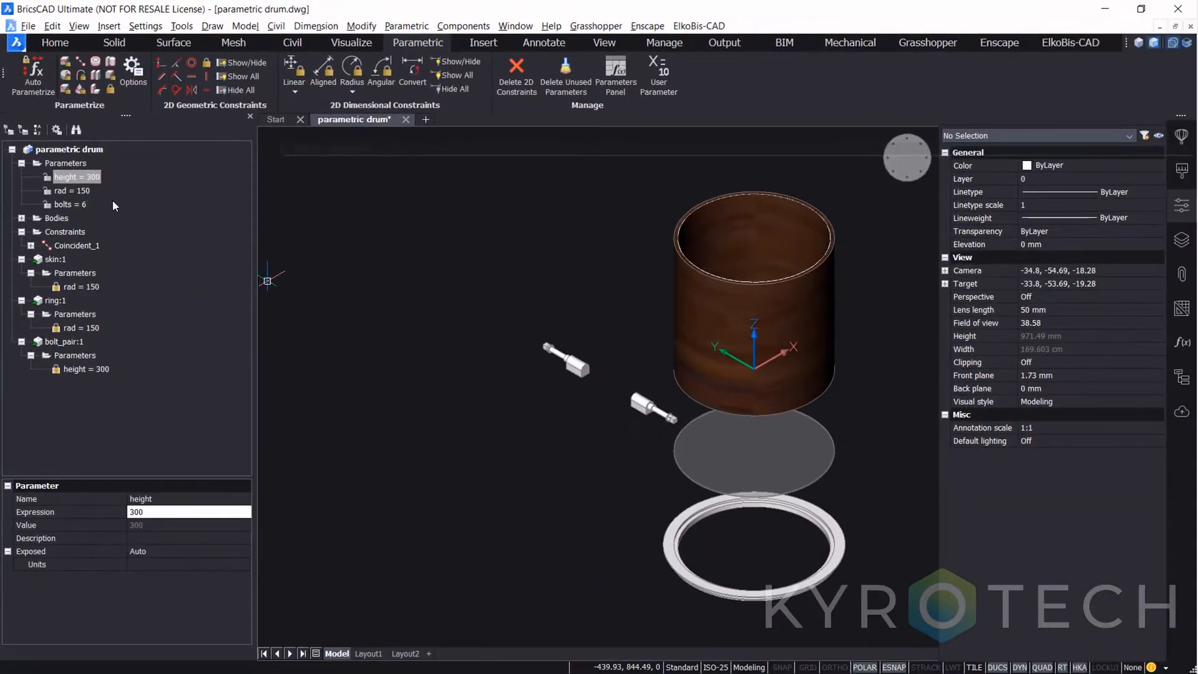
Step: Mirror copies of the skin and ring above the shell with the manipulator, placing the mirror plane about 440 mm away and keeping the originals
middle_click_drag(529, 497, 423, 503)
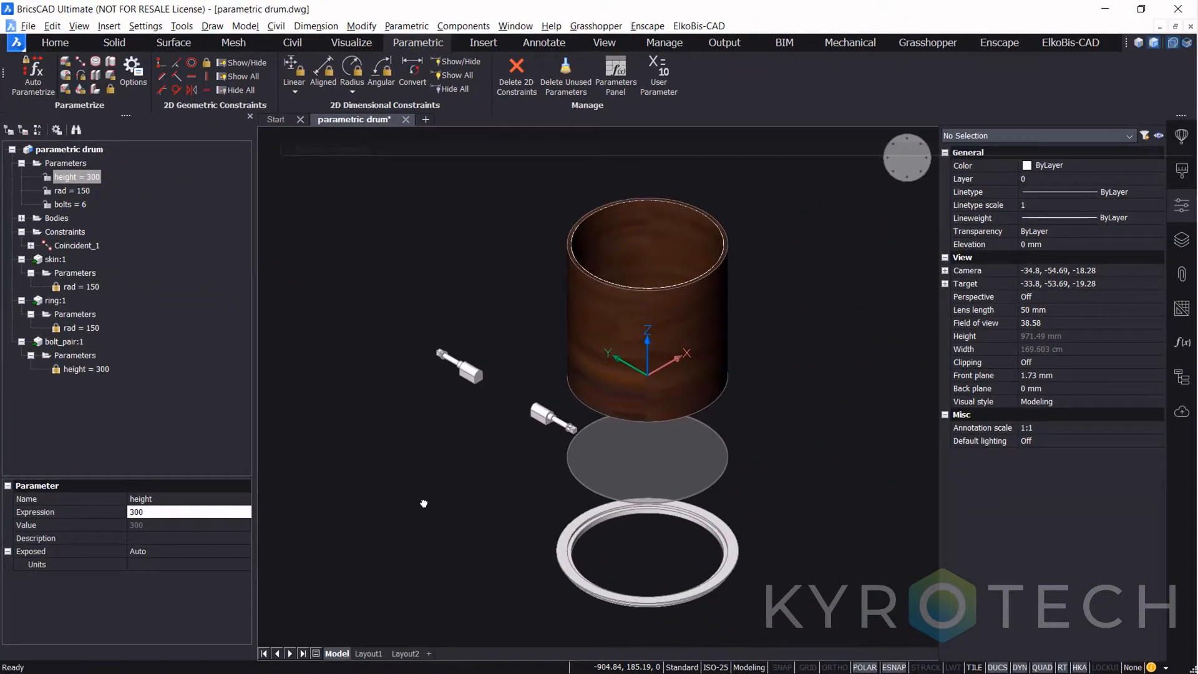
left_click_drag(807, 591, 496, 462)
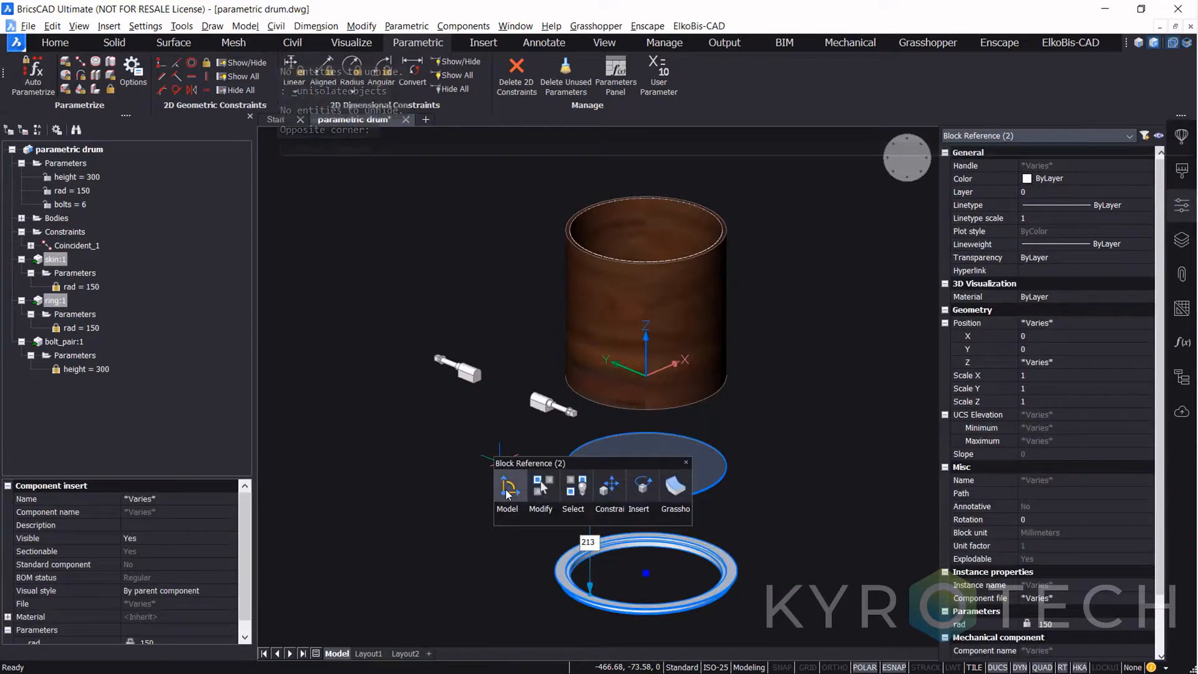
left_click(506, 494)
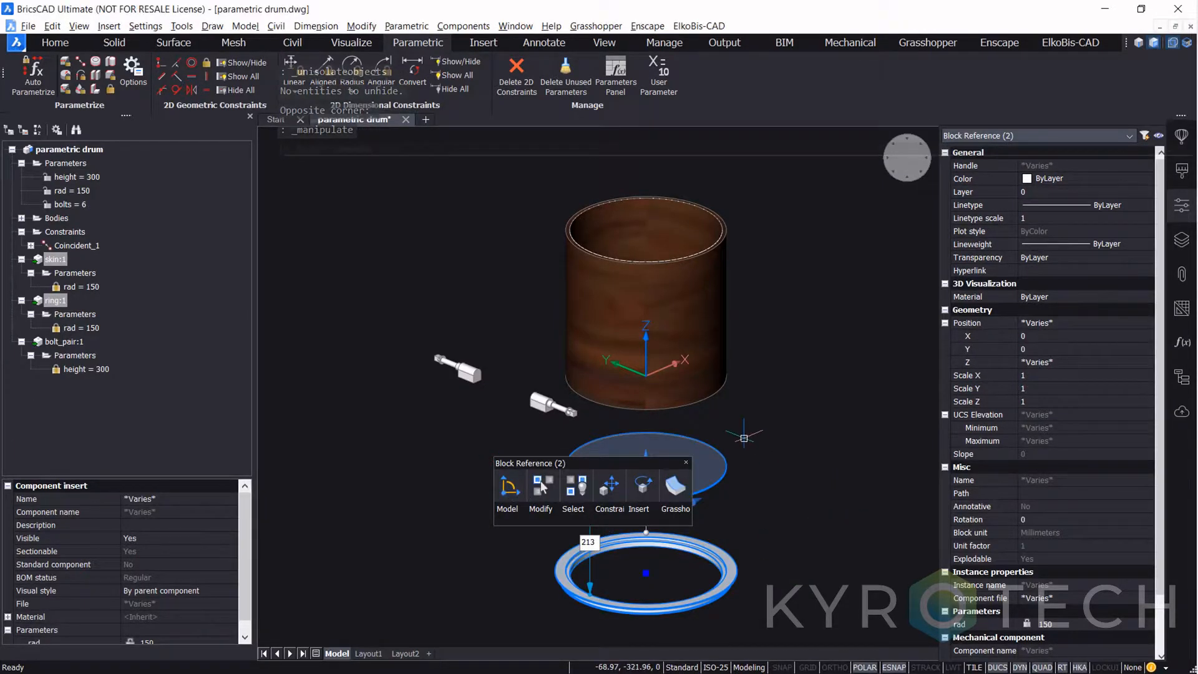
left_click(646, 456)
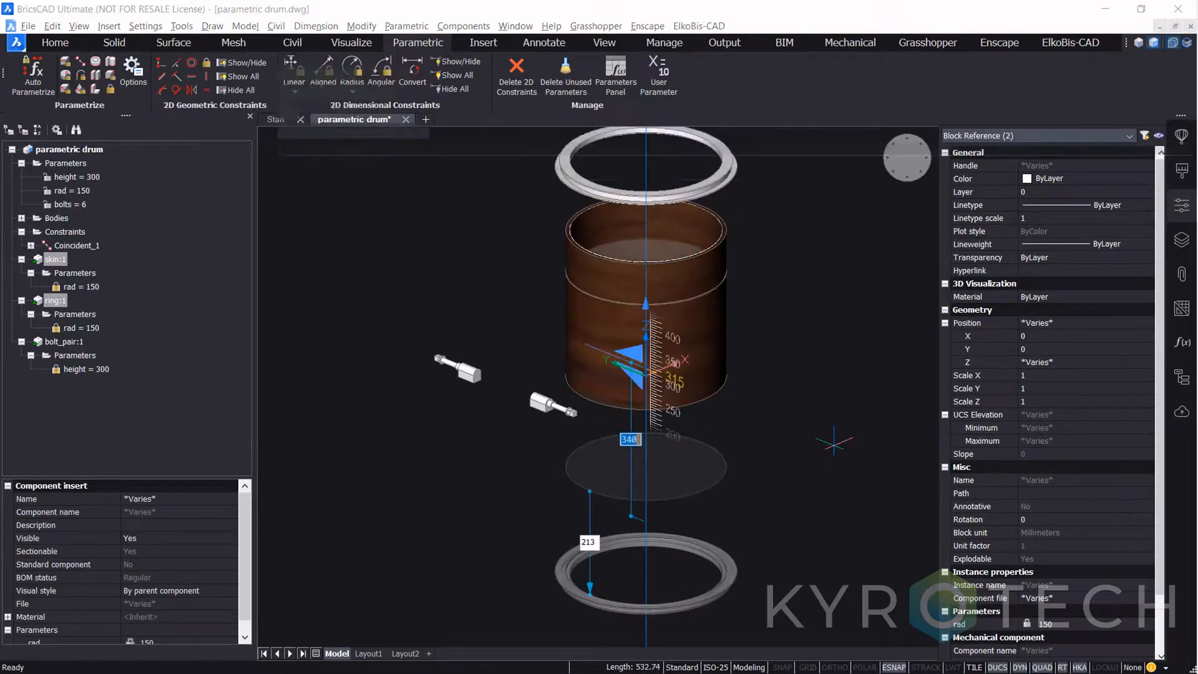
key("ctrl")
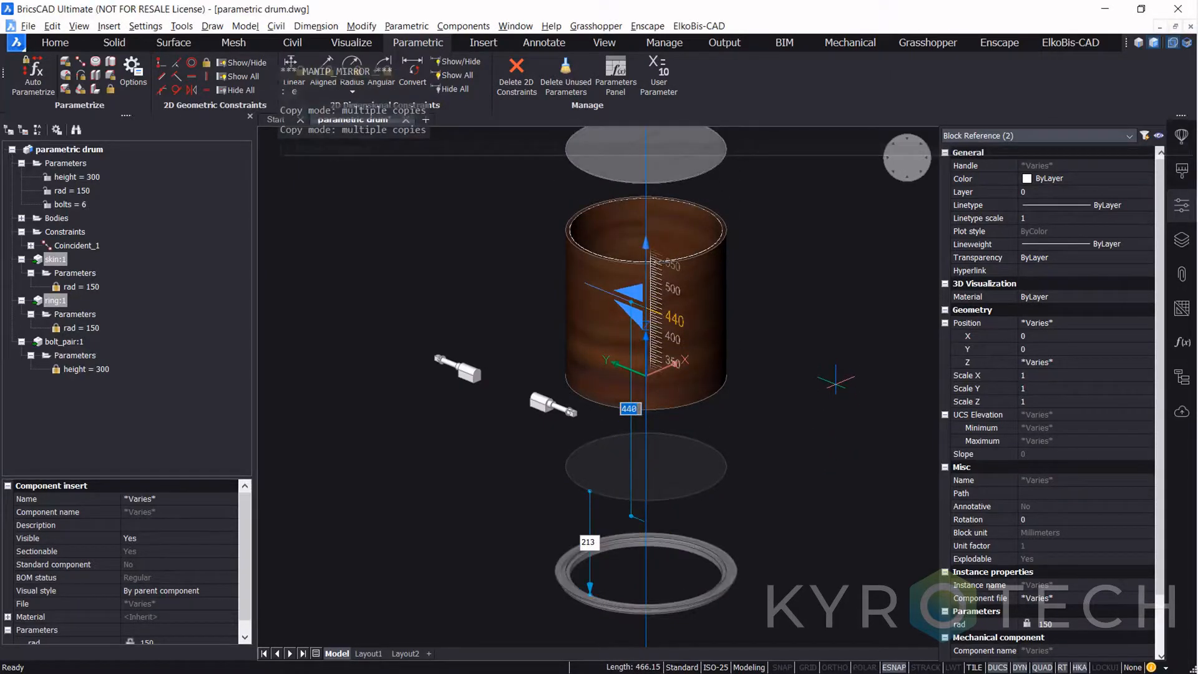
key("Escape")
left_click(893, 172)
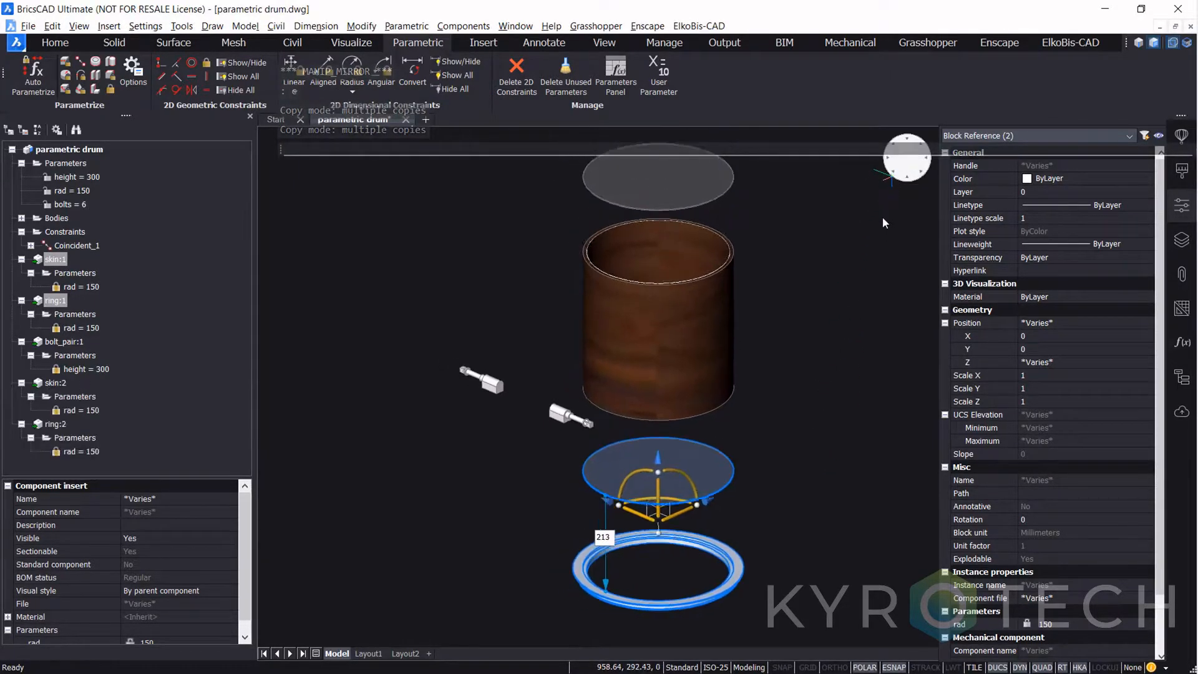
middle_click_drag(836, 314, 806, 320)
key("Escape")
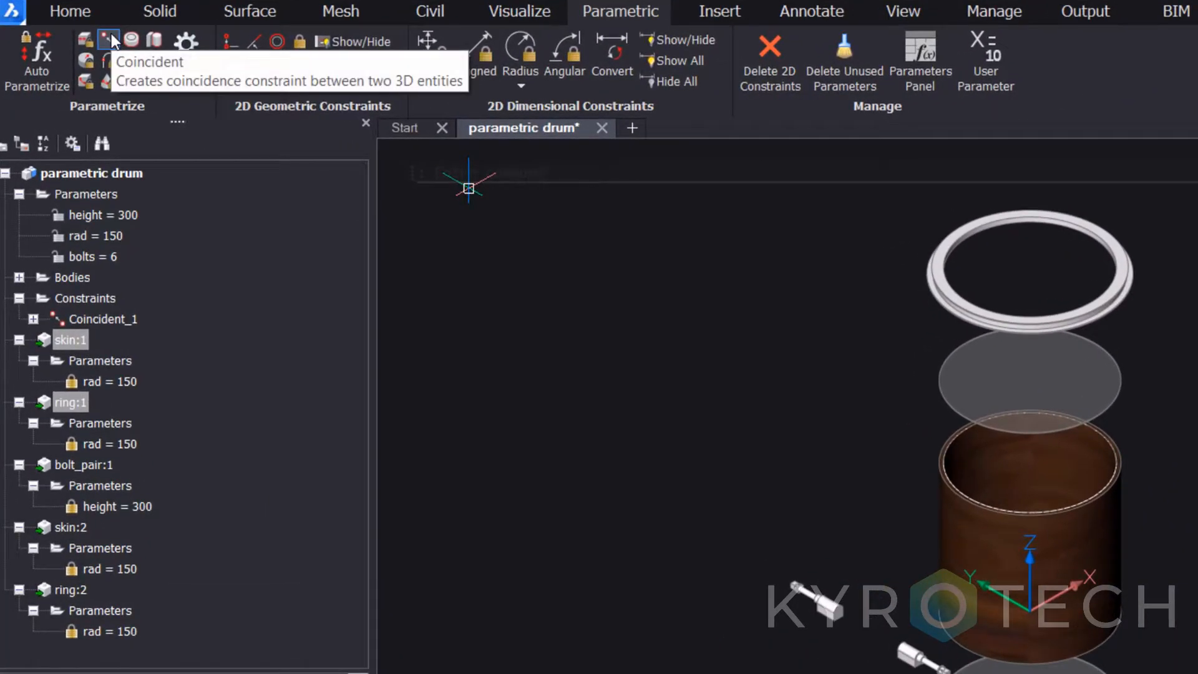
Step: Add a 3D coincident constraint between the world coordinate system's origin and the lower skin
left_click(110, 32)
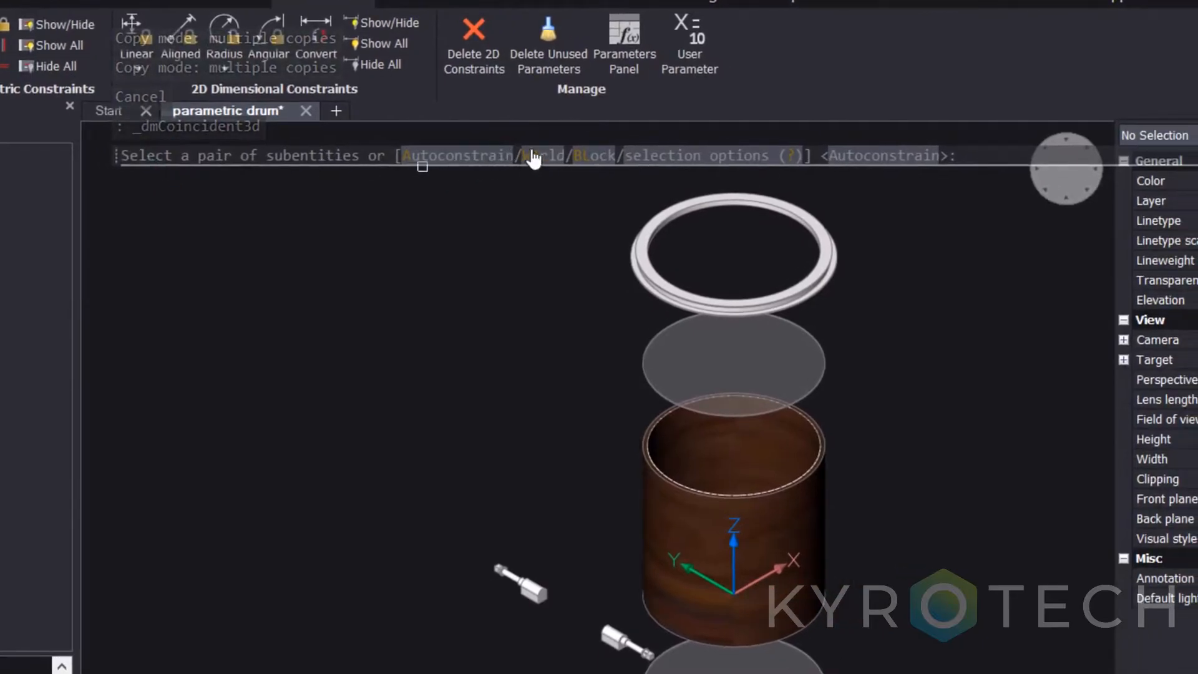
left_click(535, 156)
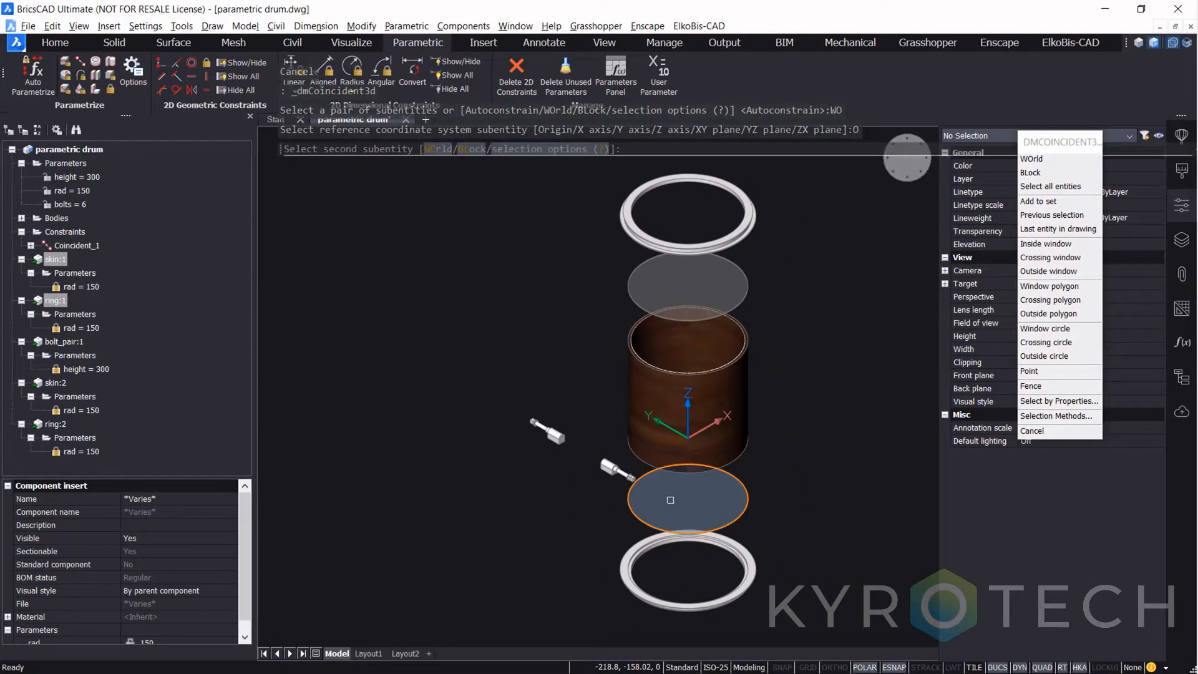
left_click(669, 501)
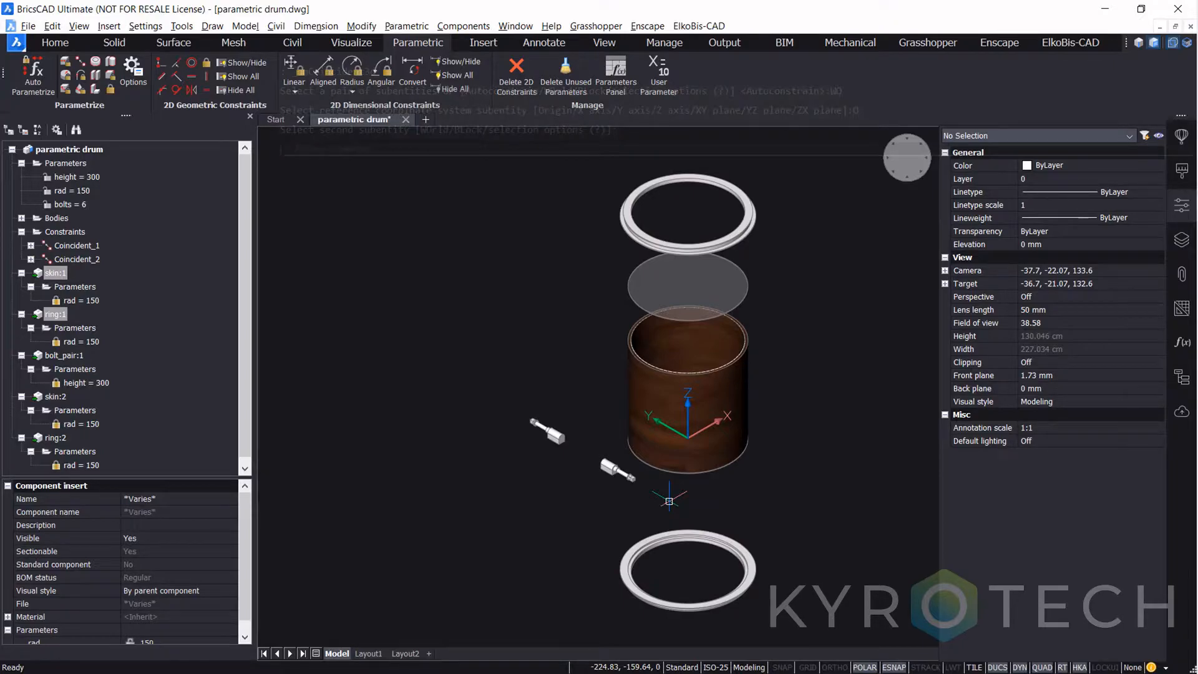
Step: Add a 3D coincident constraint between the lower ring's inner ledge face and the underside of the lower skin
key("Return")
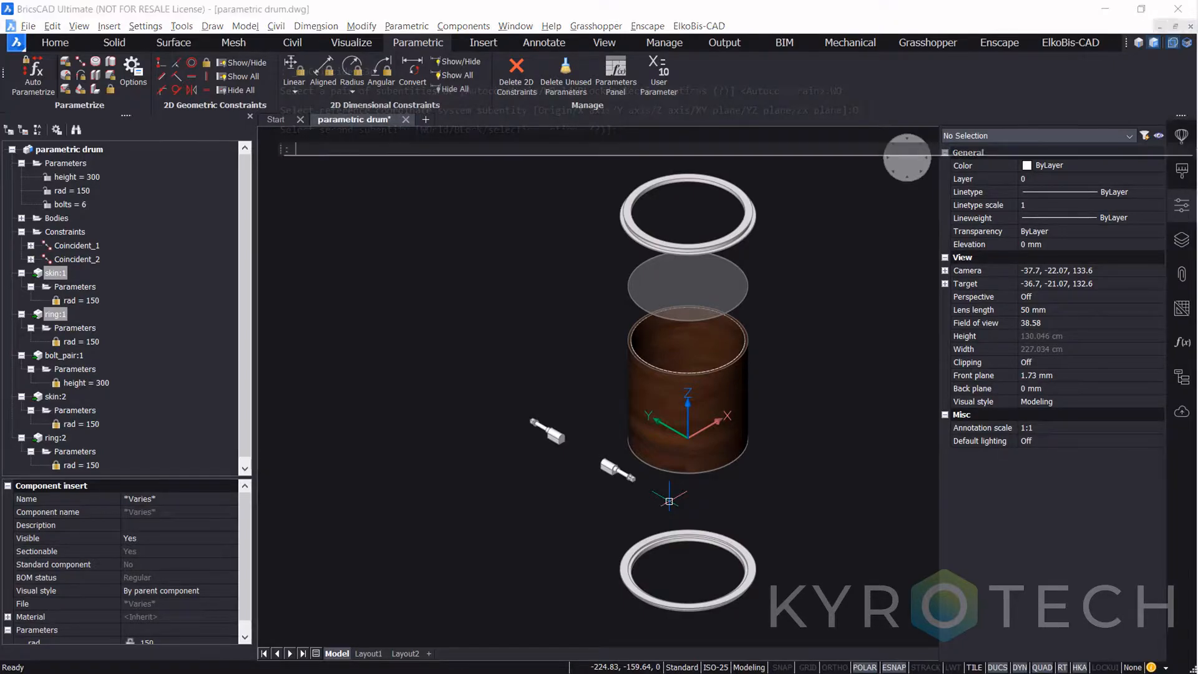
middle_click_drag(715, 490, 709, 410)
scroll(622, 490, "up", 8)
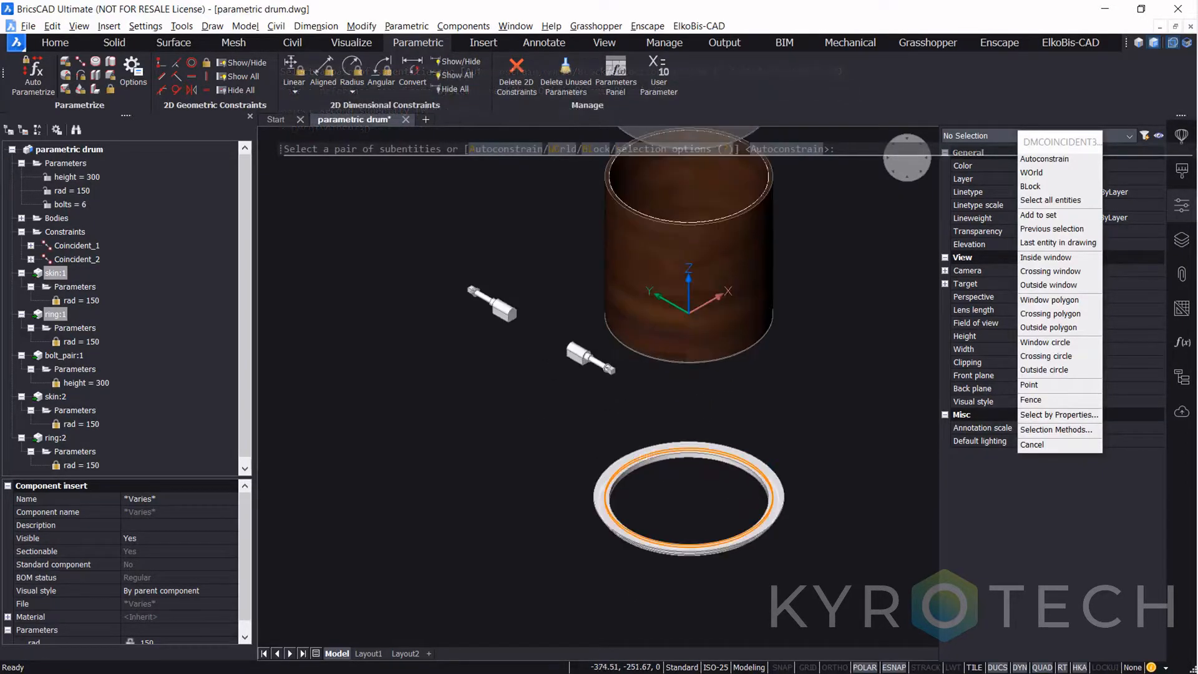
left_click(622, 490)
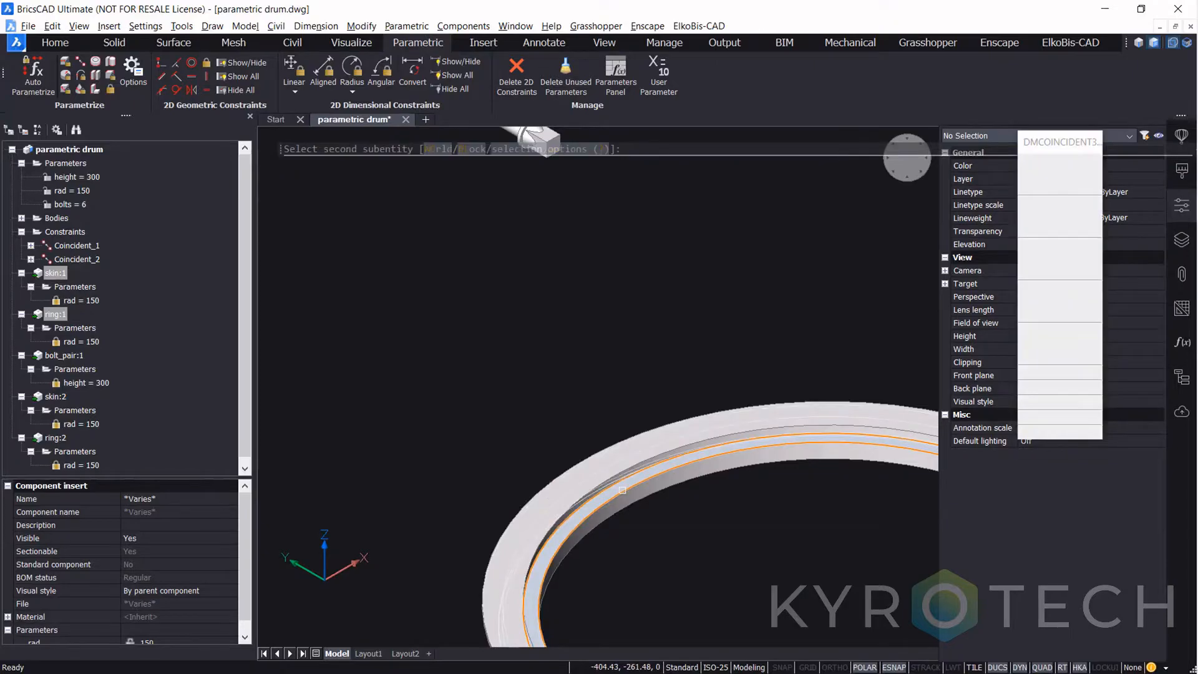
scroll(622, 490, "down", 4)
middle_click_drag(702, 436, 700, 338, "shift")
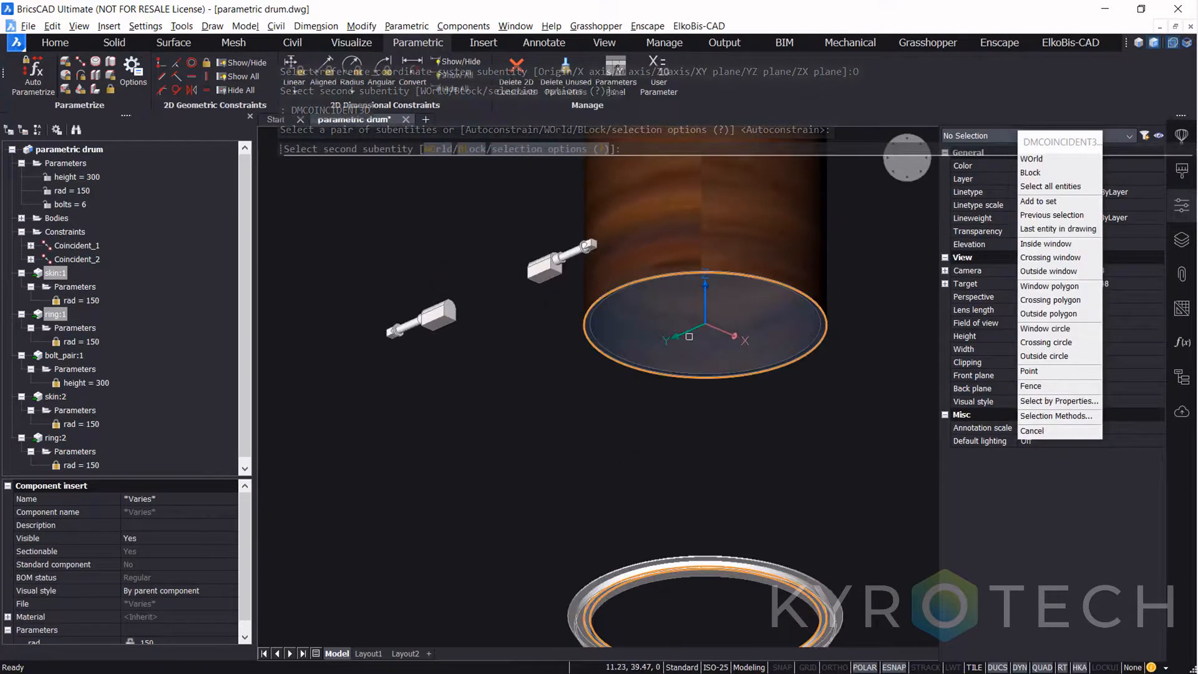
left_click(698, 340)
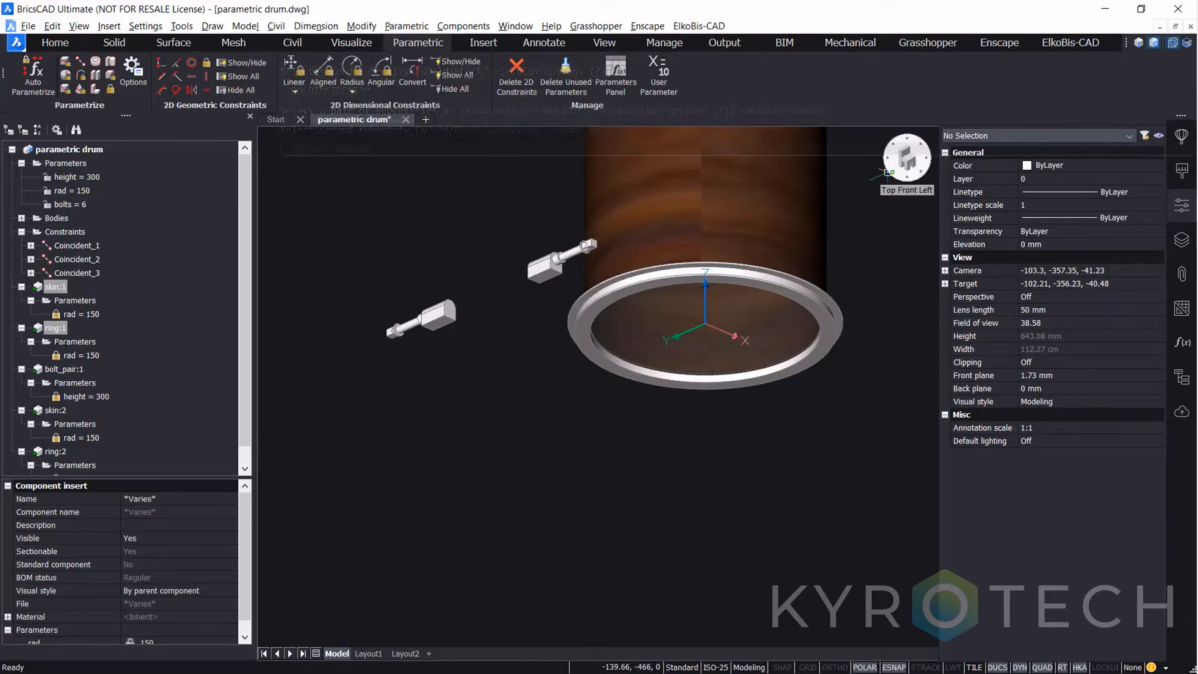
Step: With only the wooden shell isolated, add a 3D distance constraint set to height between its bottom and top faces
left_click(885, 172)
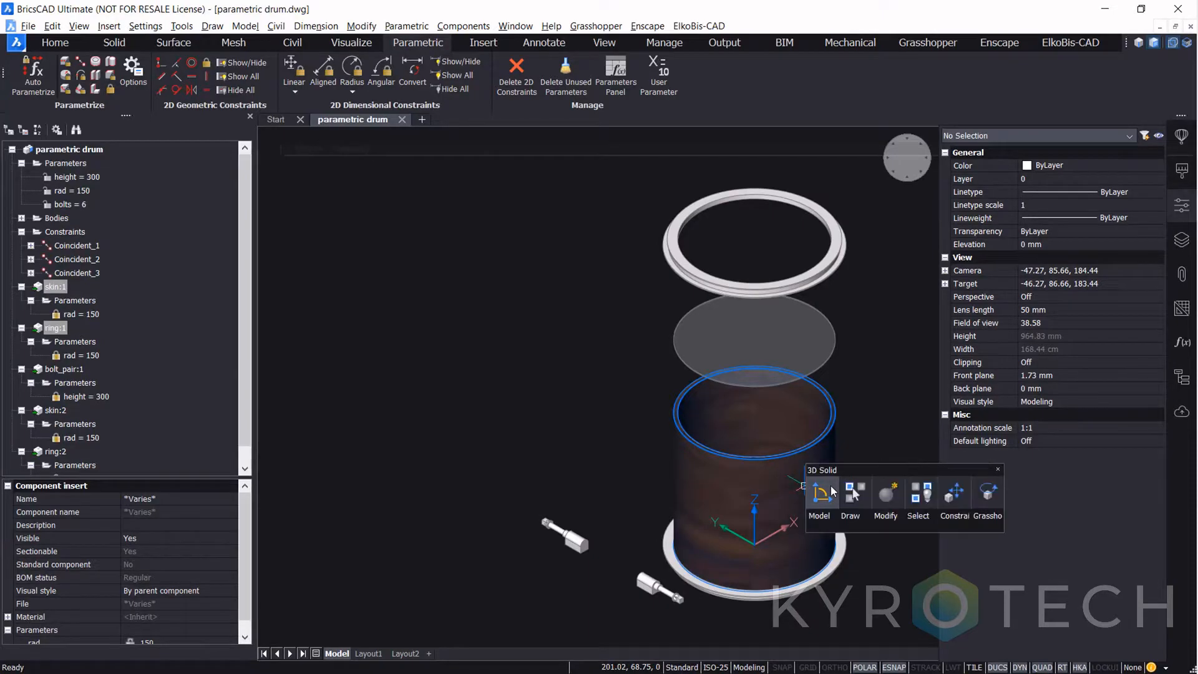
left_click(856, 496)
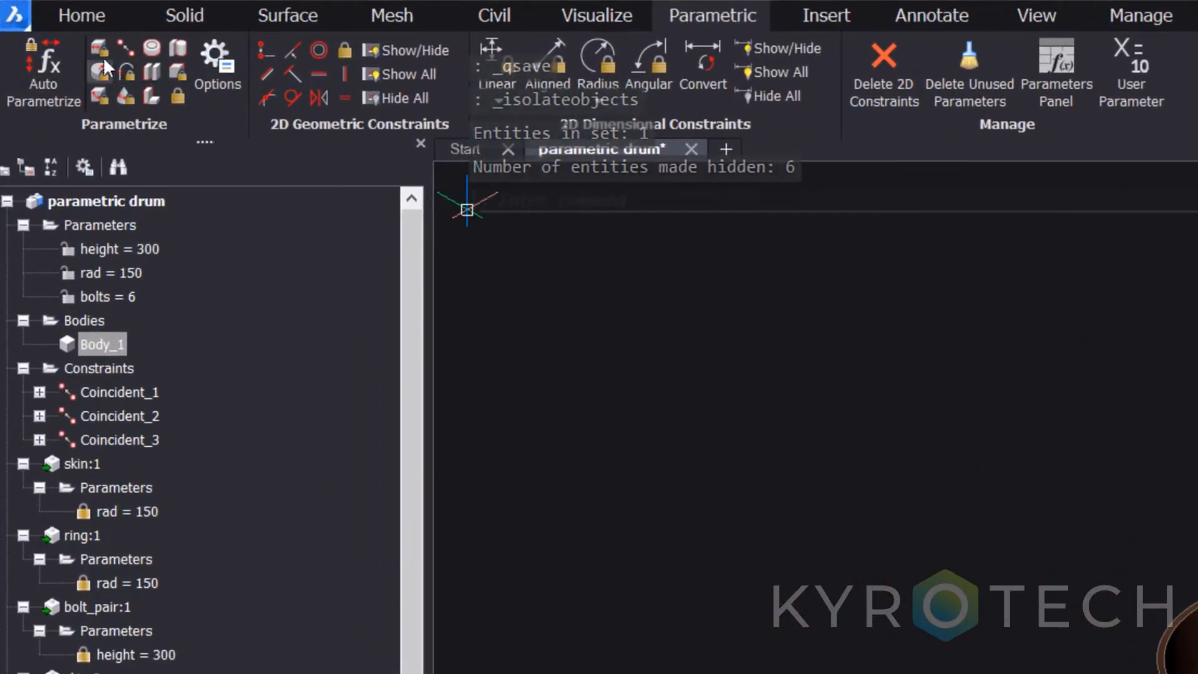
left_click(100, 71)
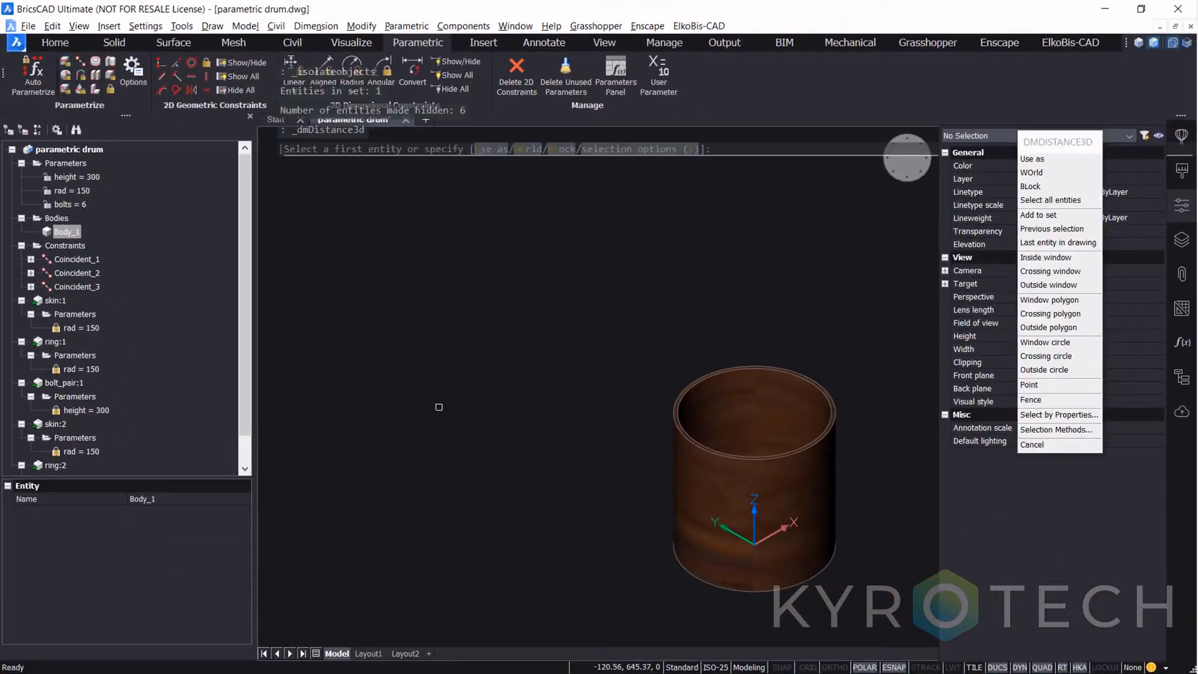
left_click(697, 577)
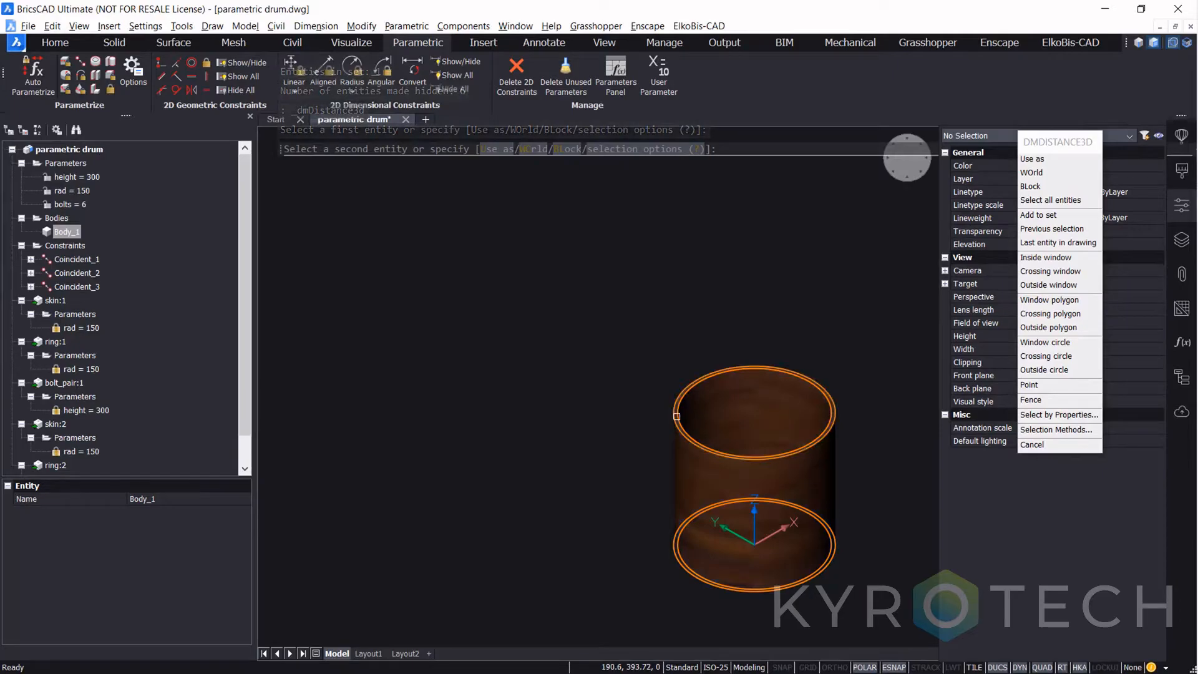
left_click(677, 416)
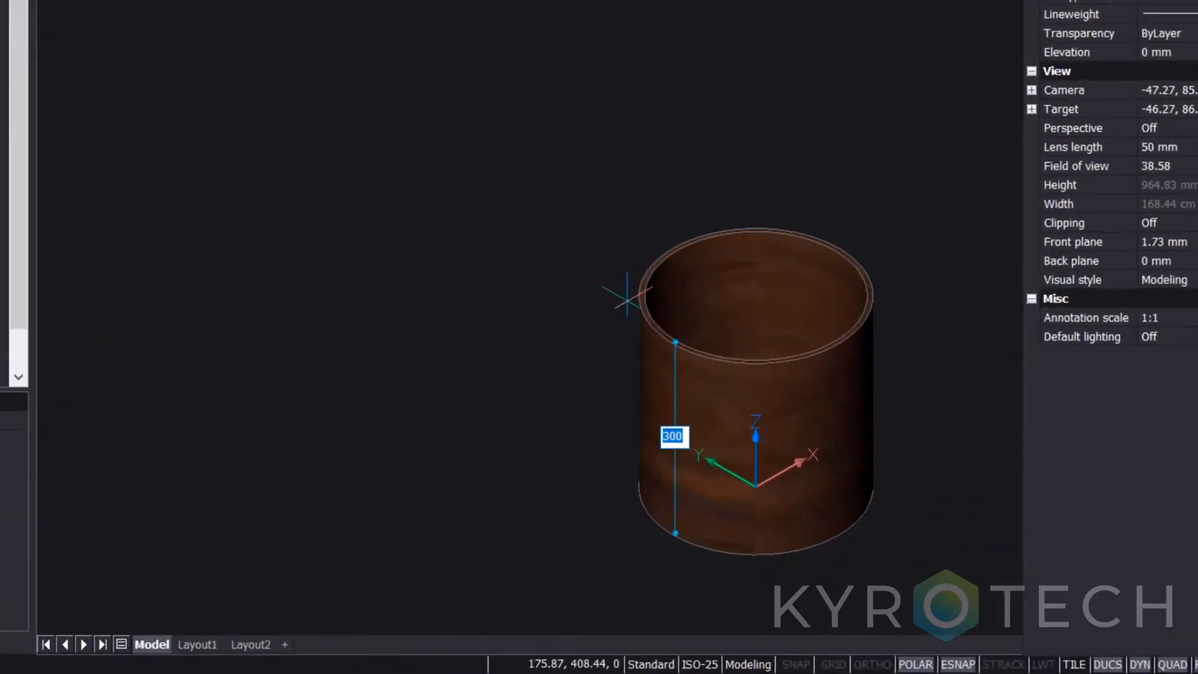
type("h")
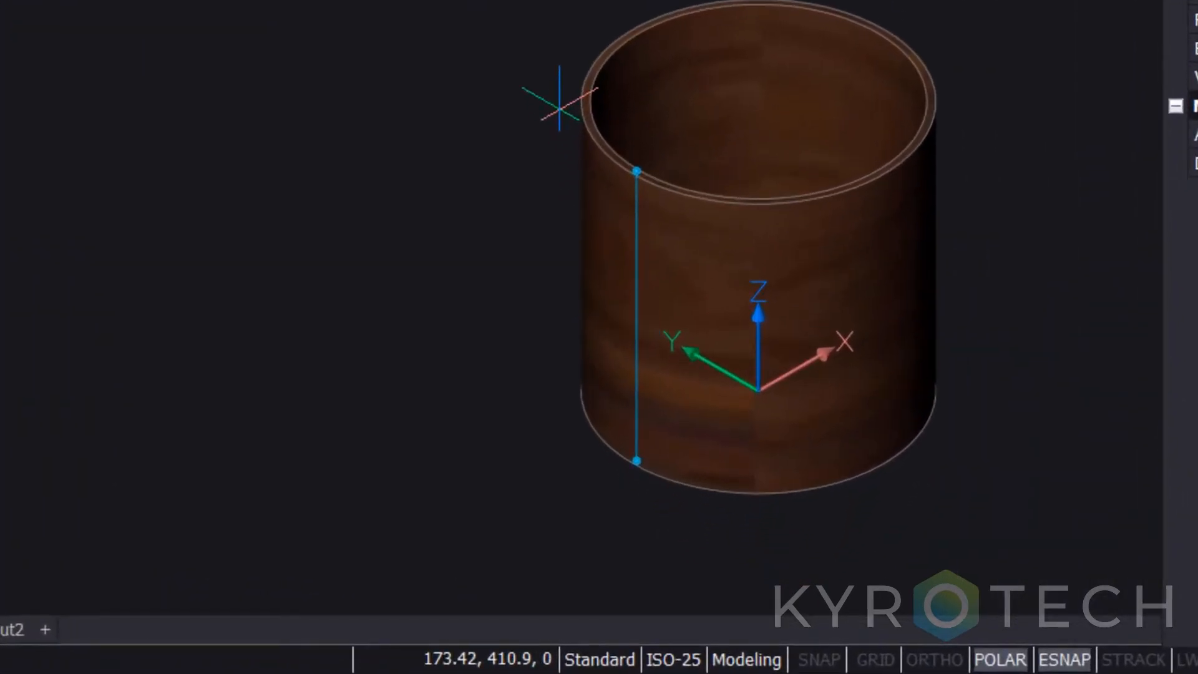
right_click(410, 97)
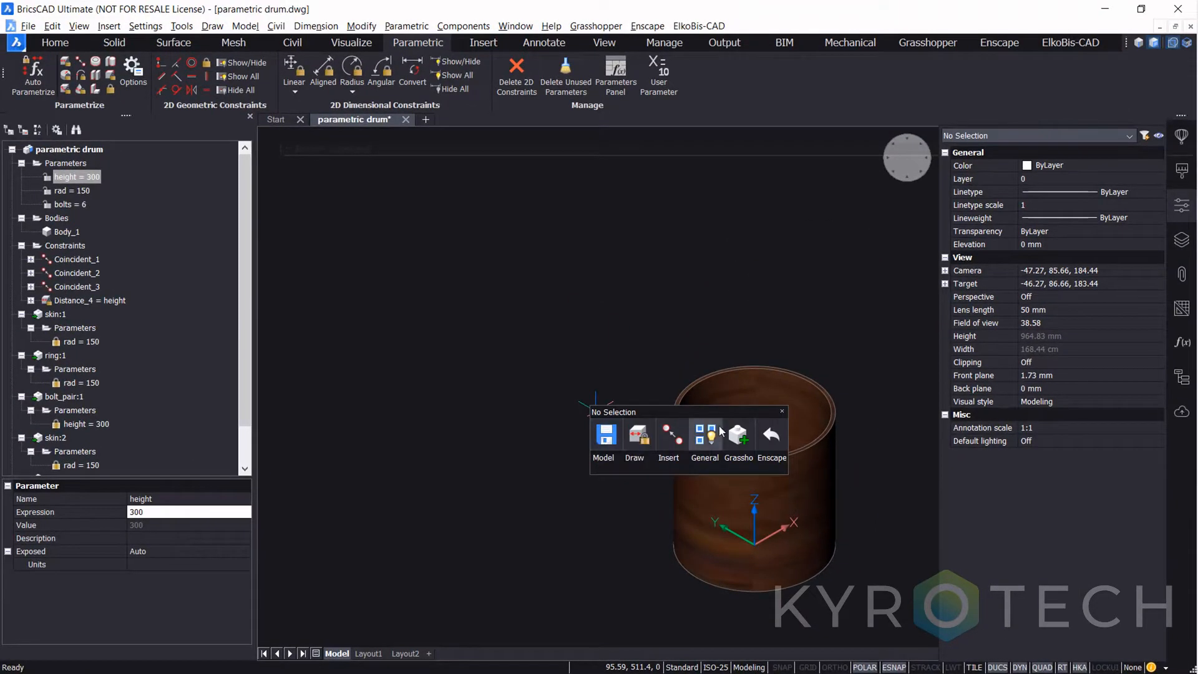
left_click(719, 431)
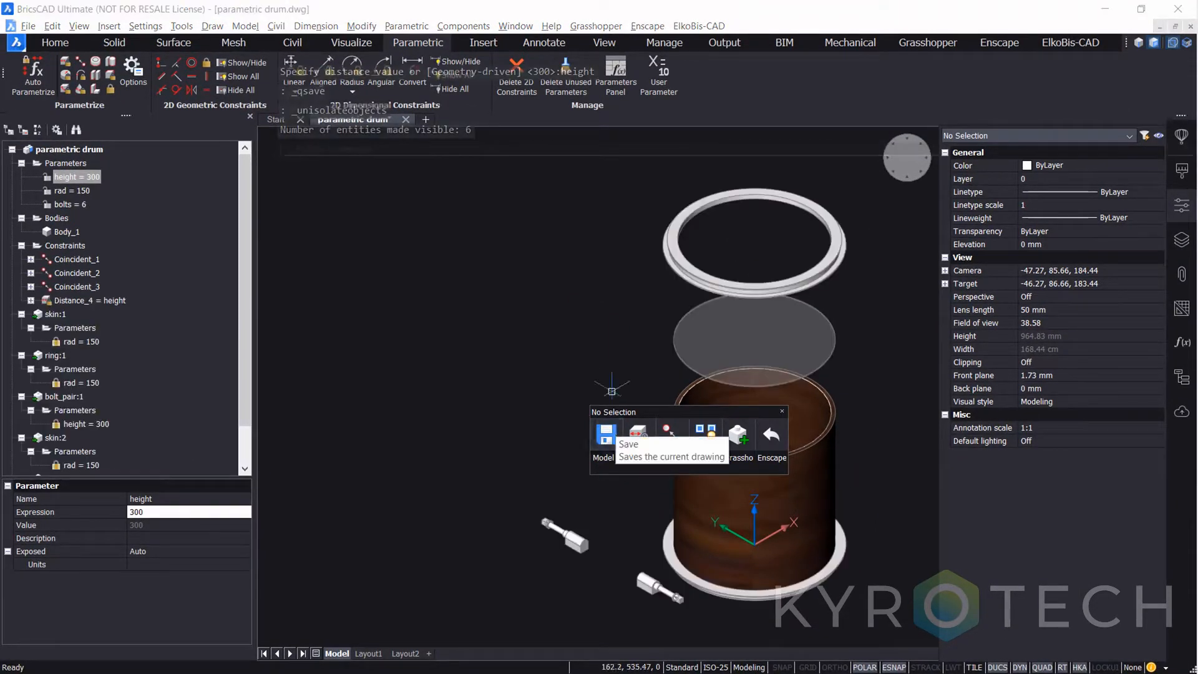
Step: Isolate the upper and lower skins, hiding the rest of the drum
left_click(737, 325)
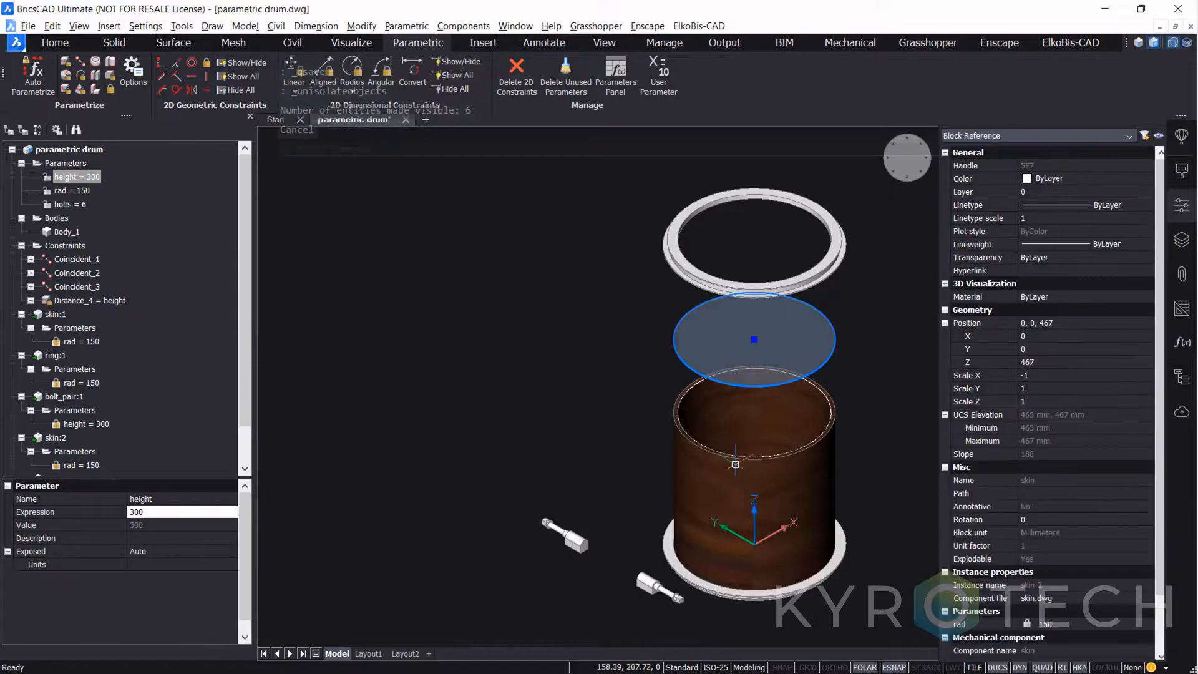
key("Tab")
key("Tab")
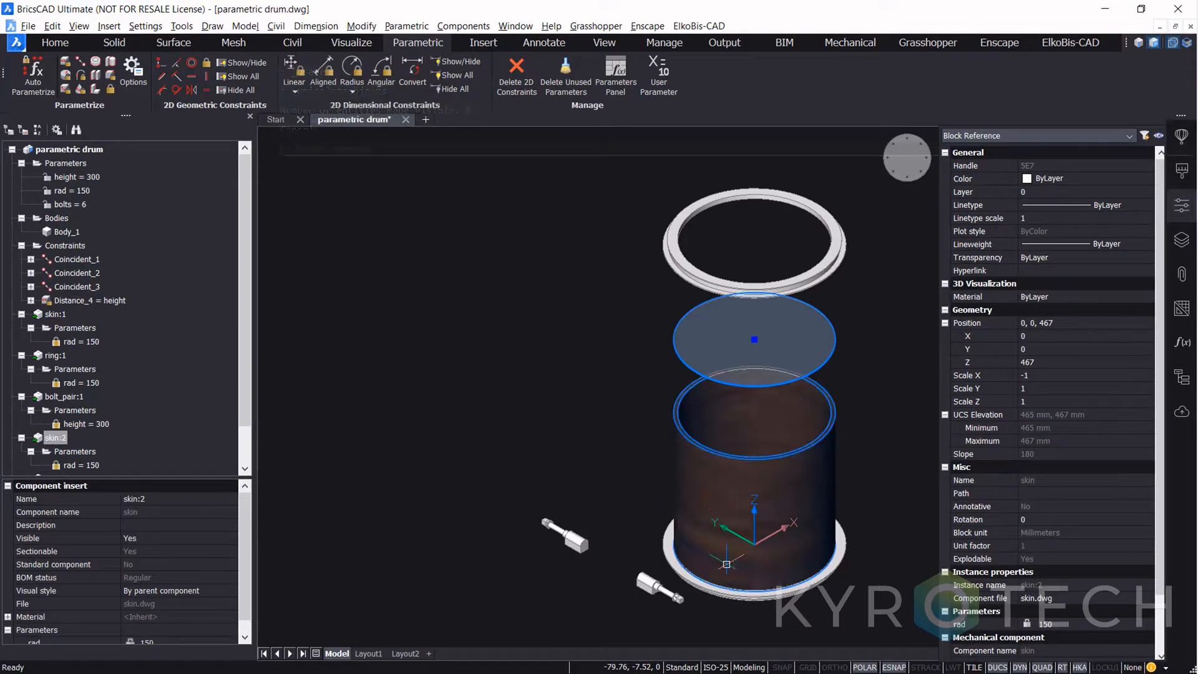
left_click(748, 569)
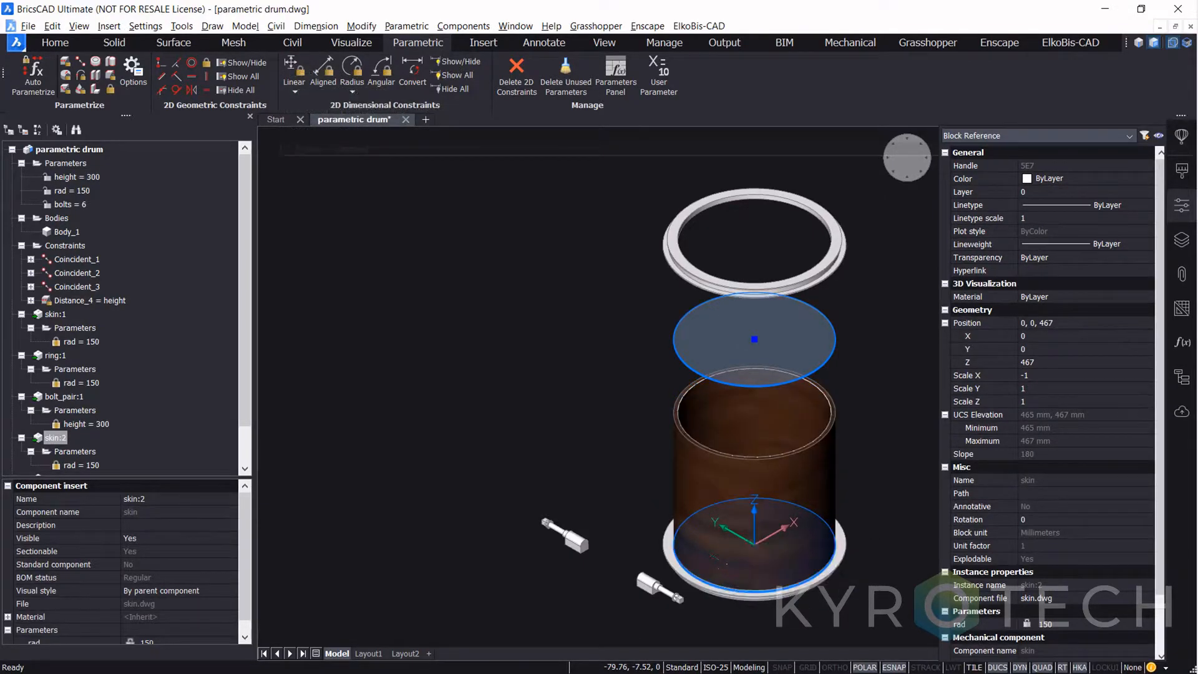
mouse_move(551, 412)
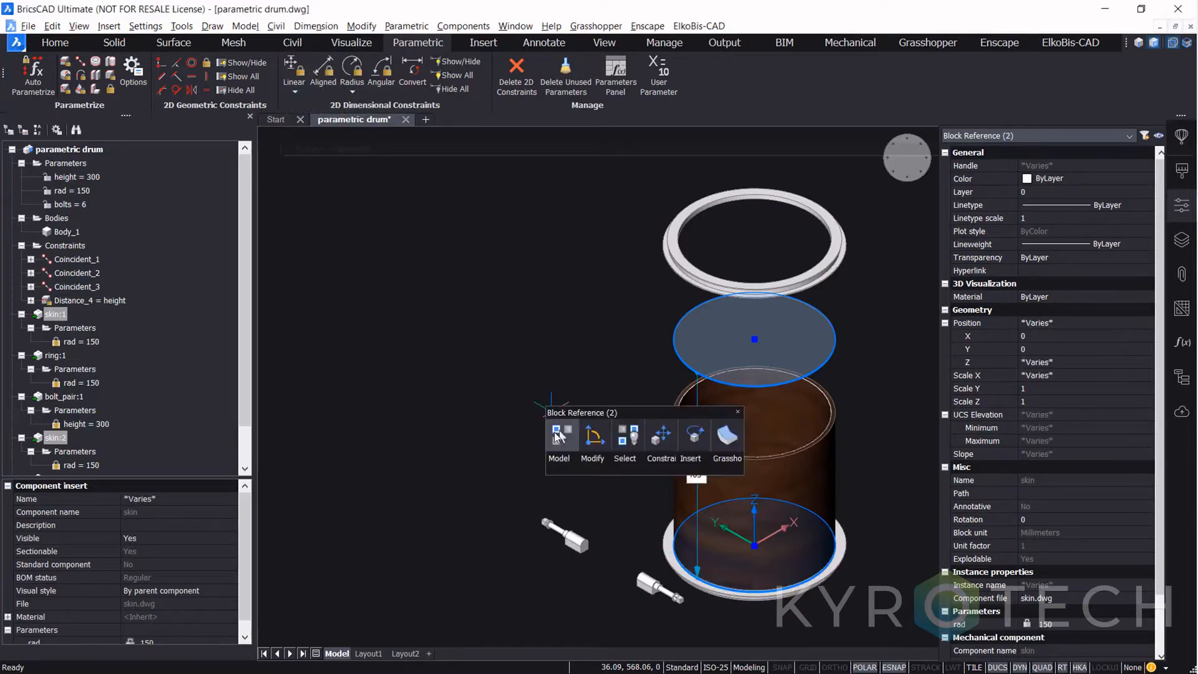
left_click(555, 433)
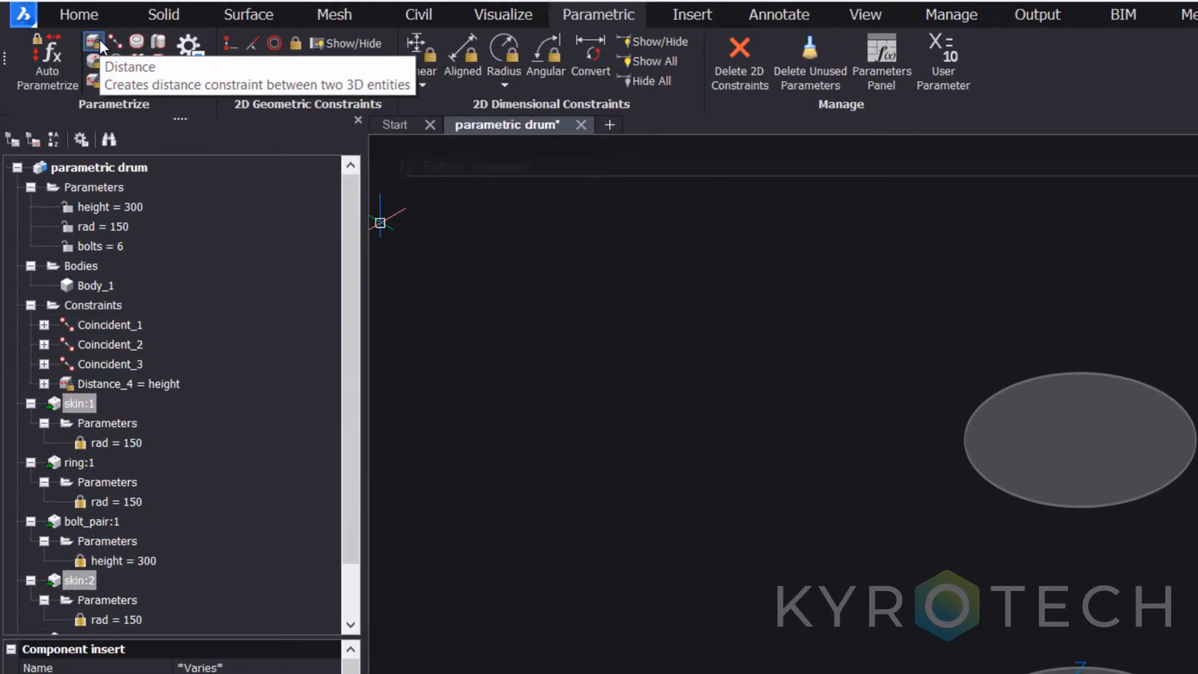
Step: Add a 3D distance constraint set to height between the lower skin's top face and the upper skin's underside, and unhide the other parts
left_click(99, 39)
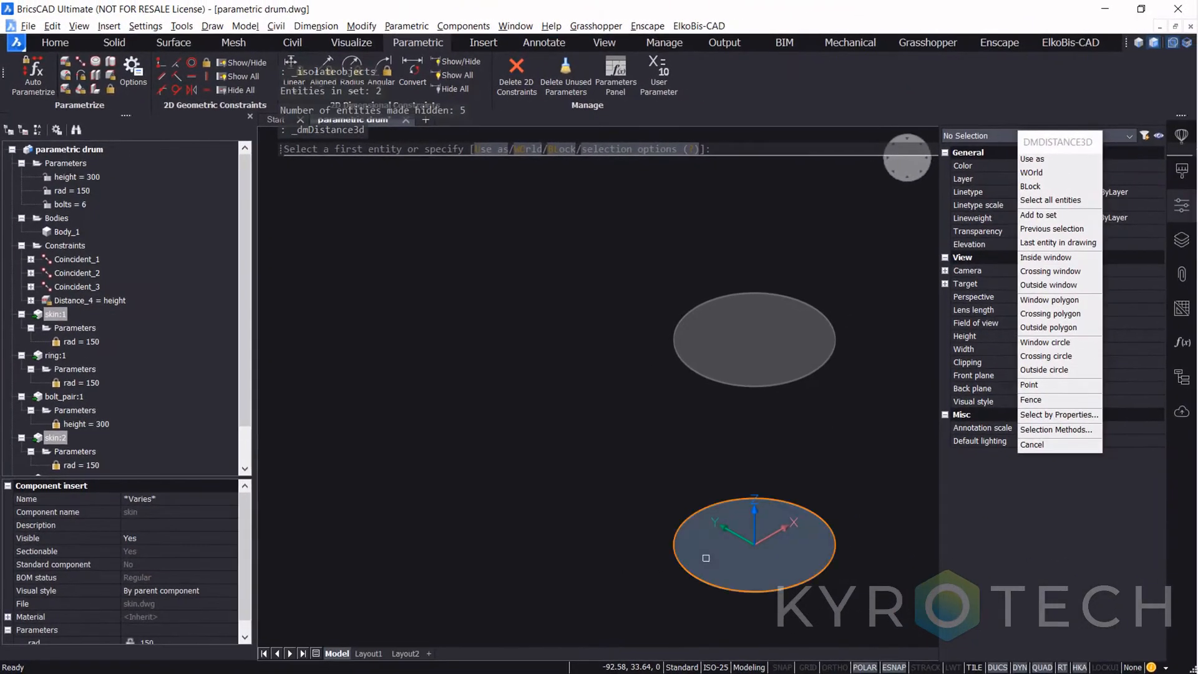
left_click(706, 557)
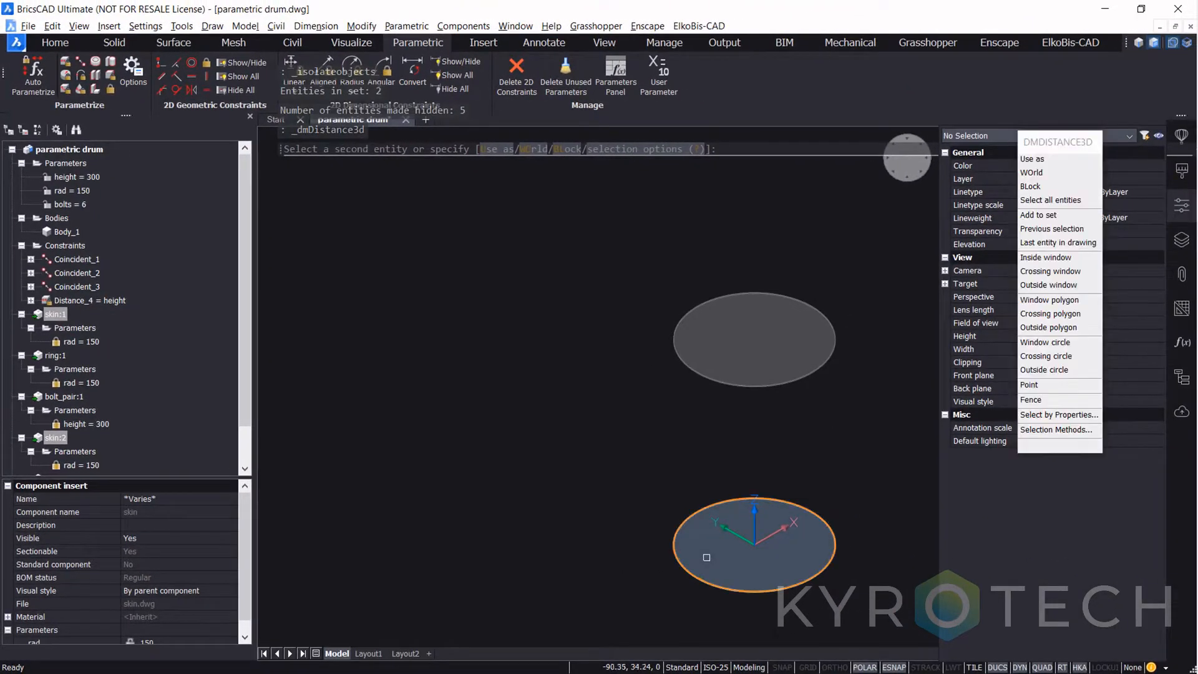
middle_click_drag(646, 433, 655, 317, "shift")
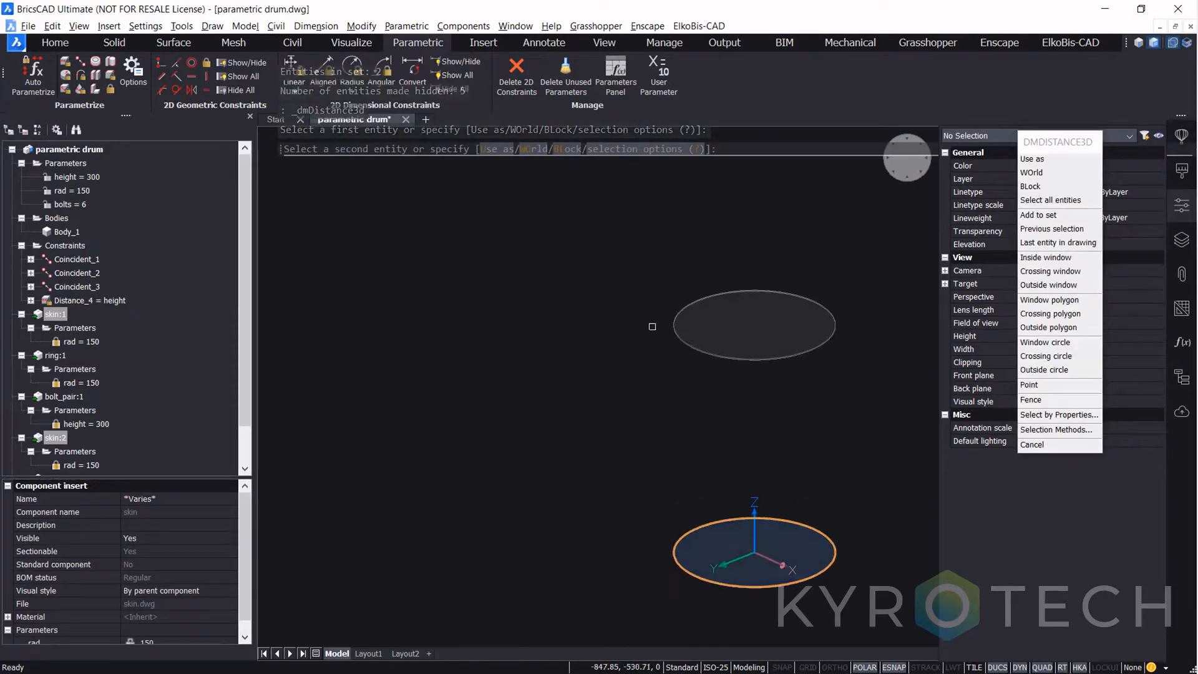
left_click(720, 326)
type("he")
key("Return")
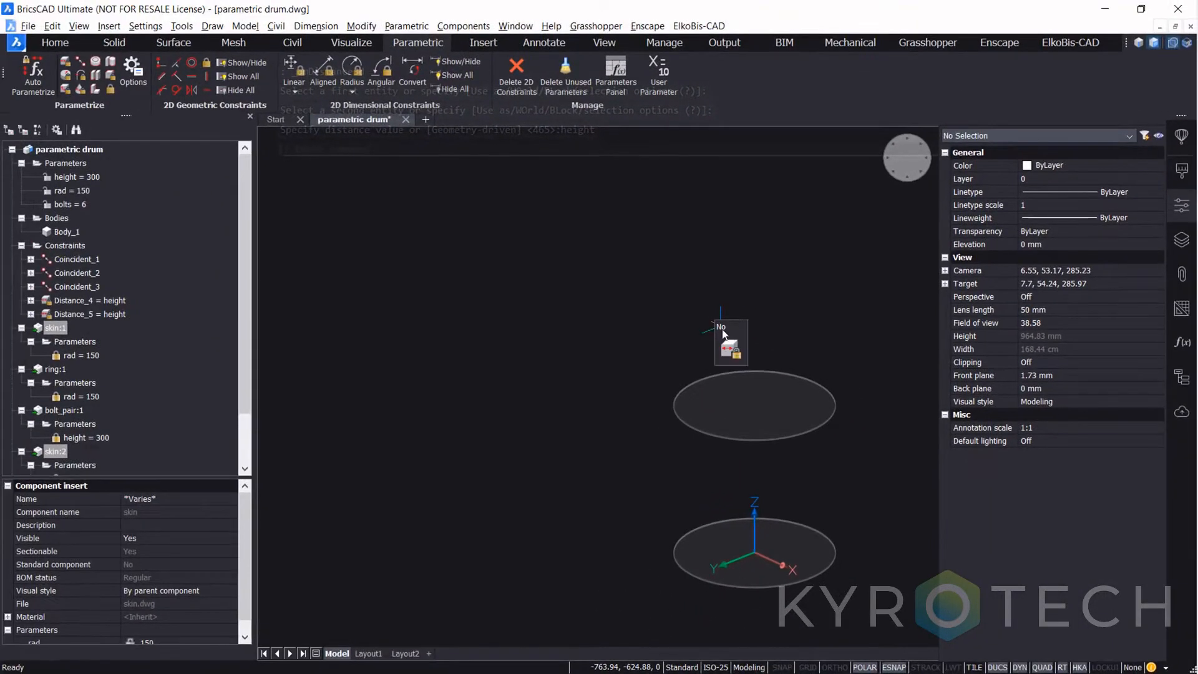
right_click(602, 86)
left_click(759, 354)
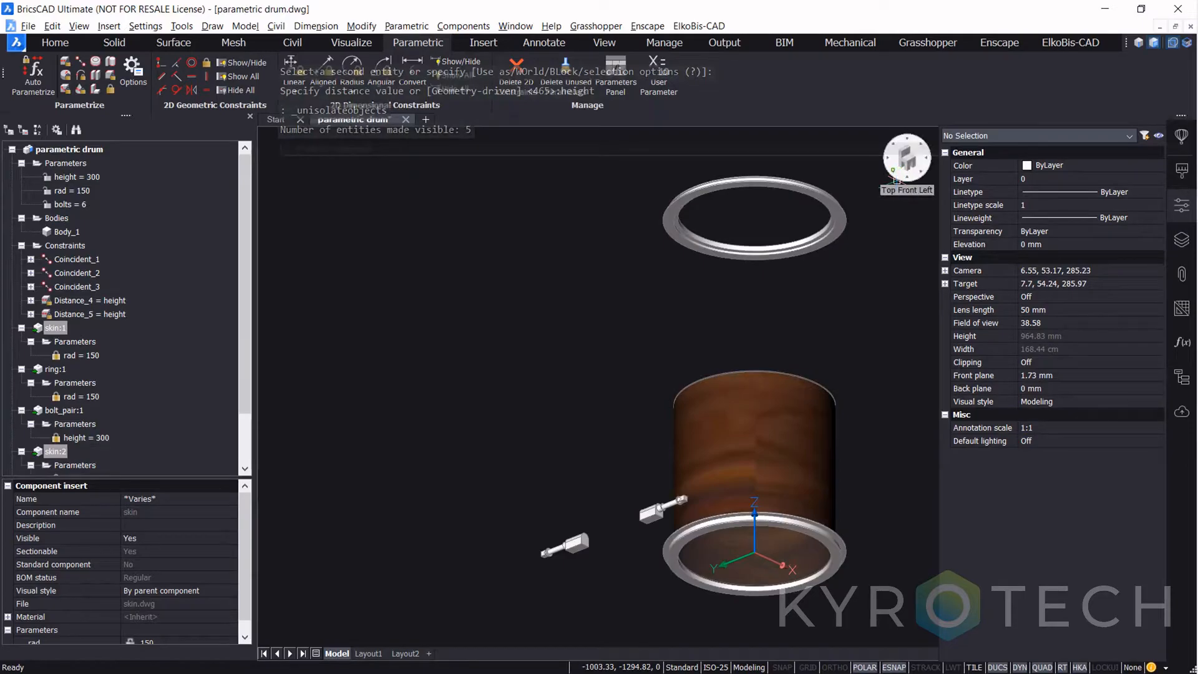
Step: Isolate the upper and lower rings, hiding the rest of the drum
left_click(896, 179)
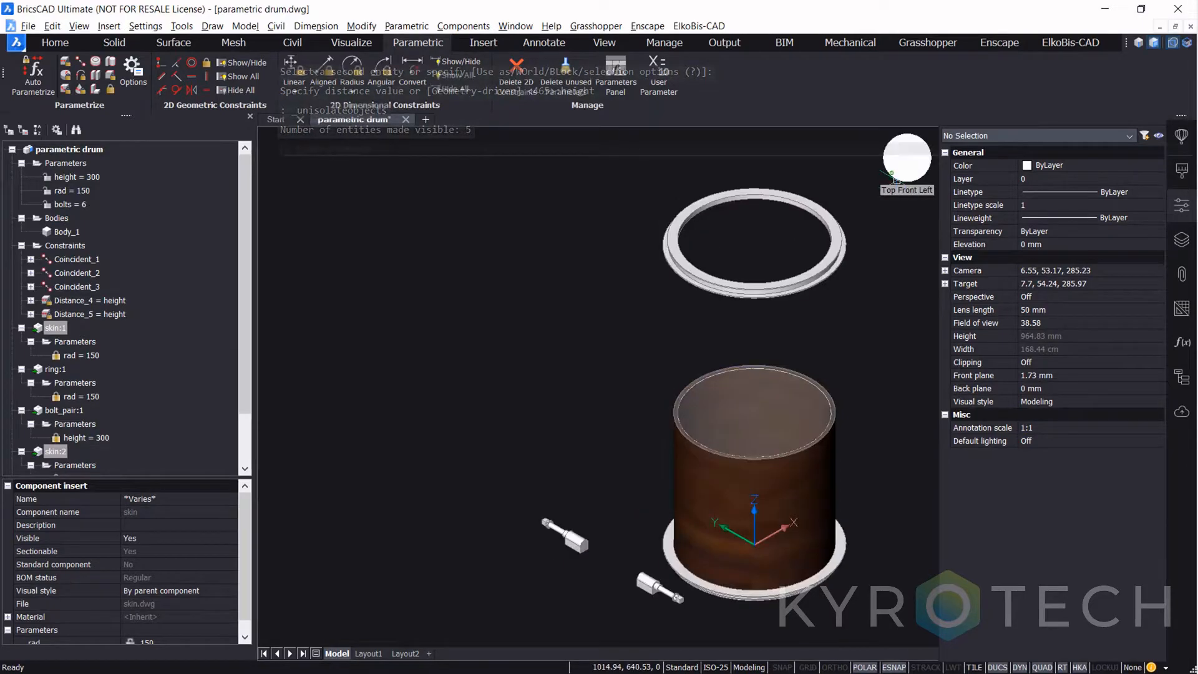
left_click(843, 264)
left_click(865, 597)
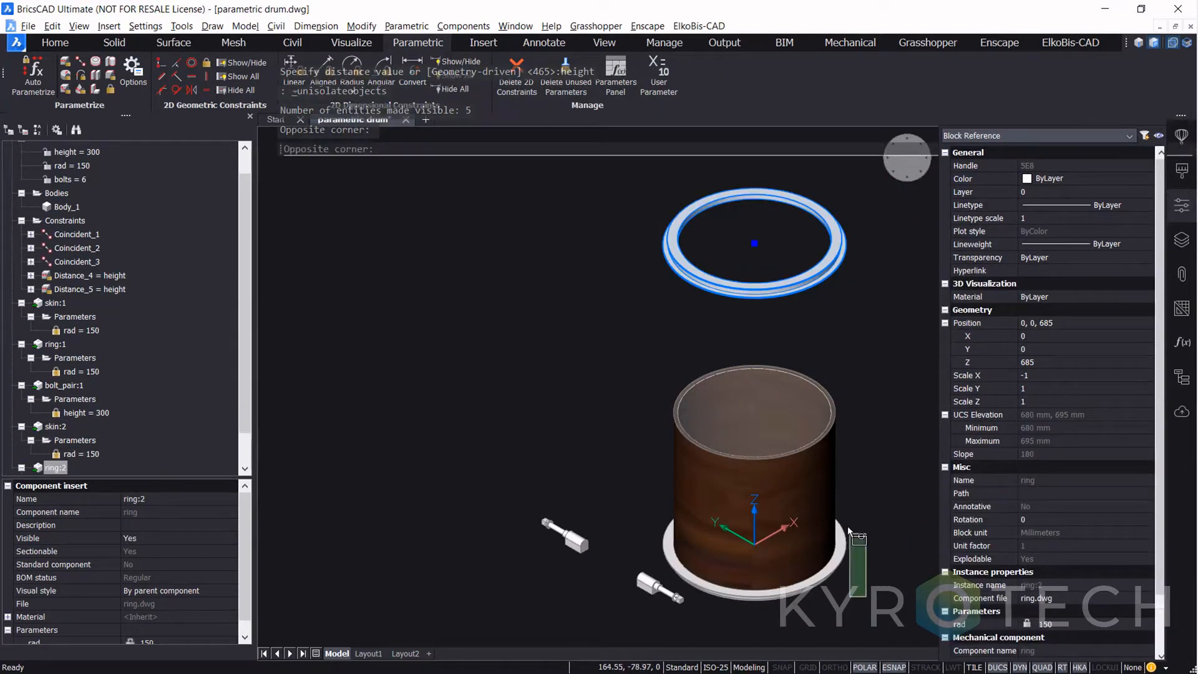
left_click(842, 534)
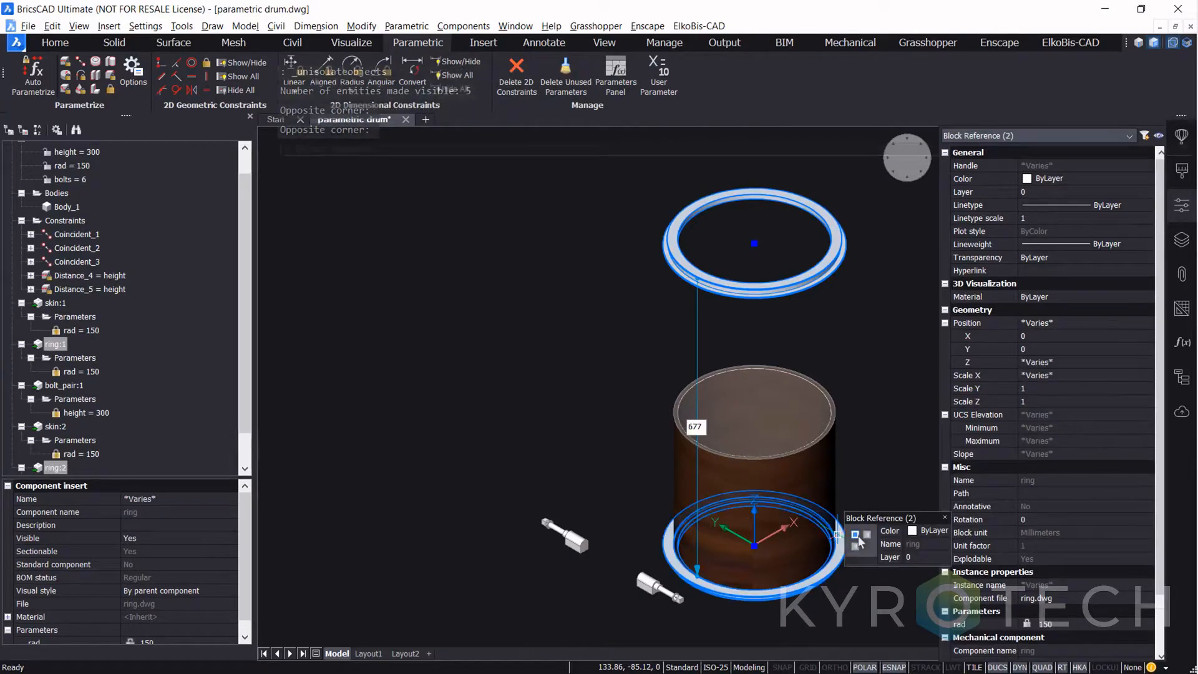
left_click(856, 544)
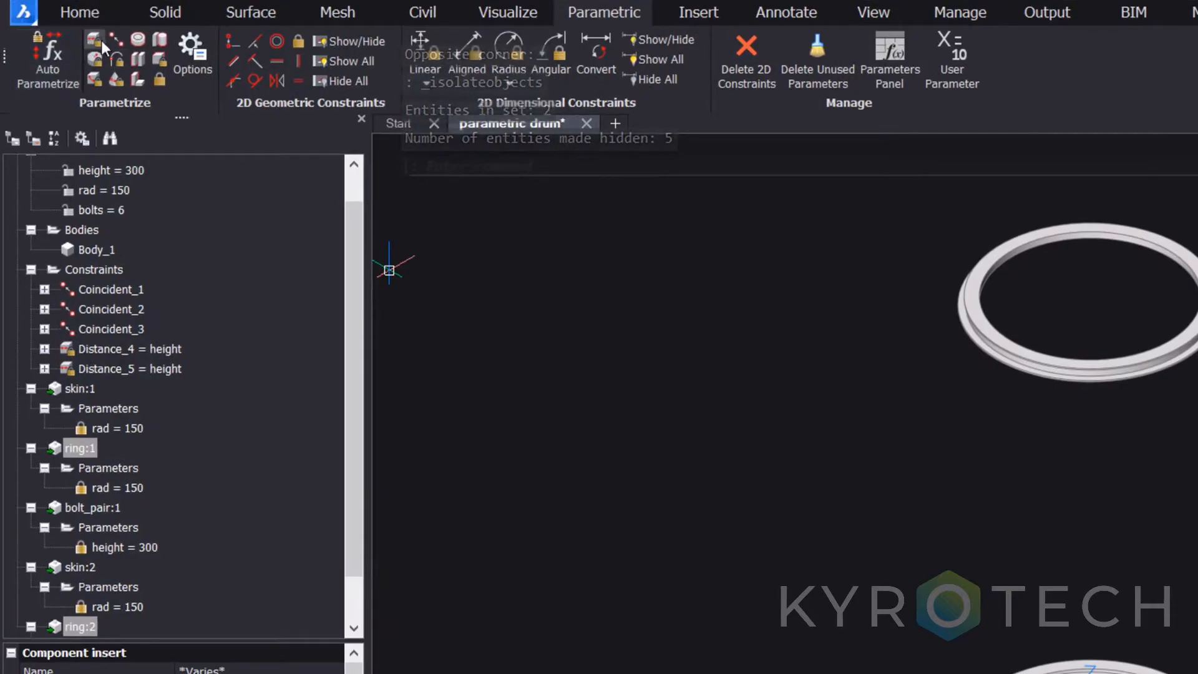
Step: Add a 3D distance constraint set to height-6 between the lower ring's top face and the upper ring's underside, and unhide the other parts
left_click(101, 40)
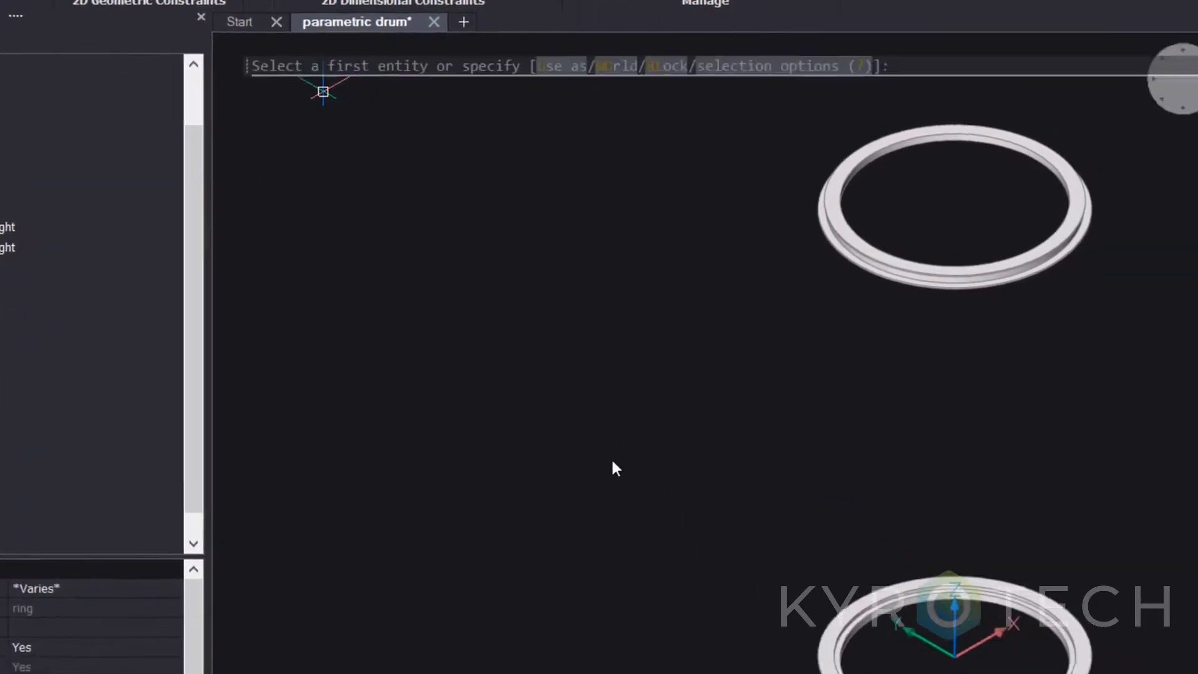
left_click(850, 645)
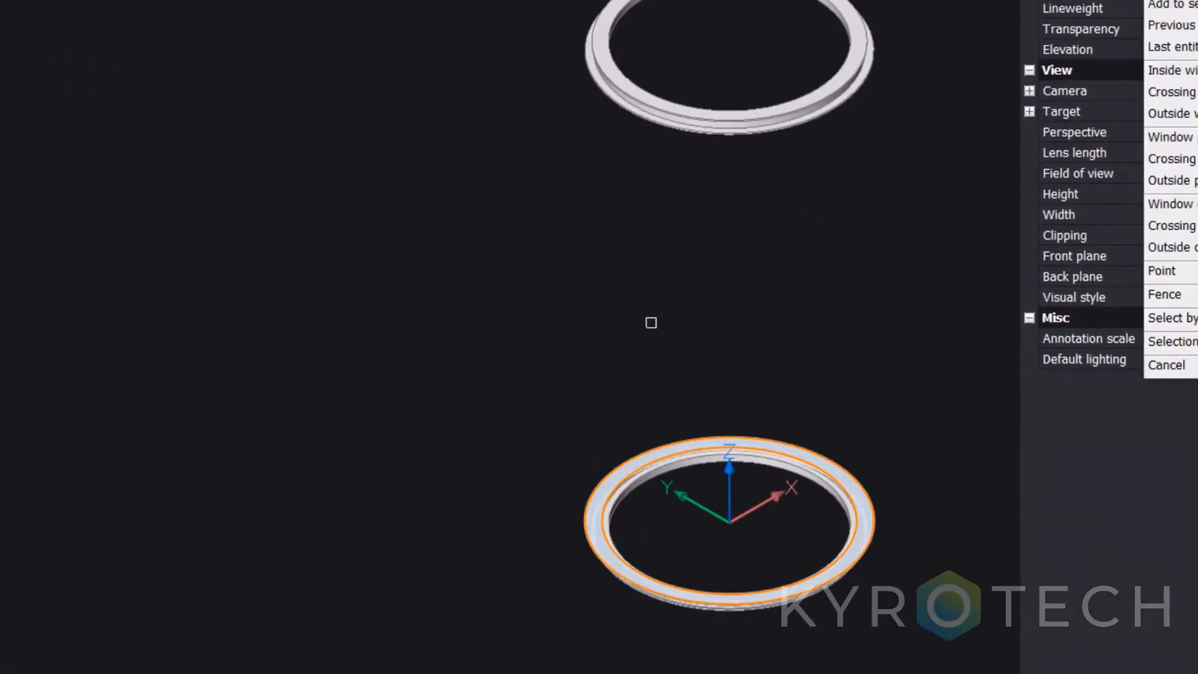
middle_click_drag(650, 328, 664, 165, "shift")
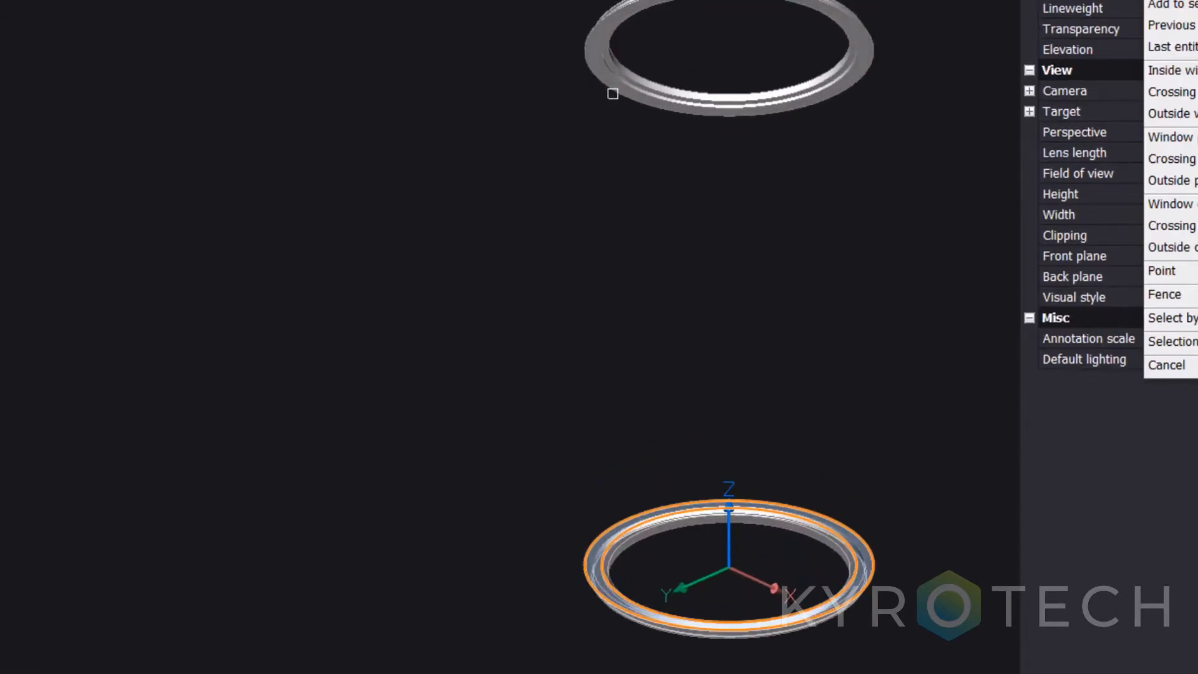
left_click(608, 85)
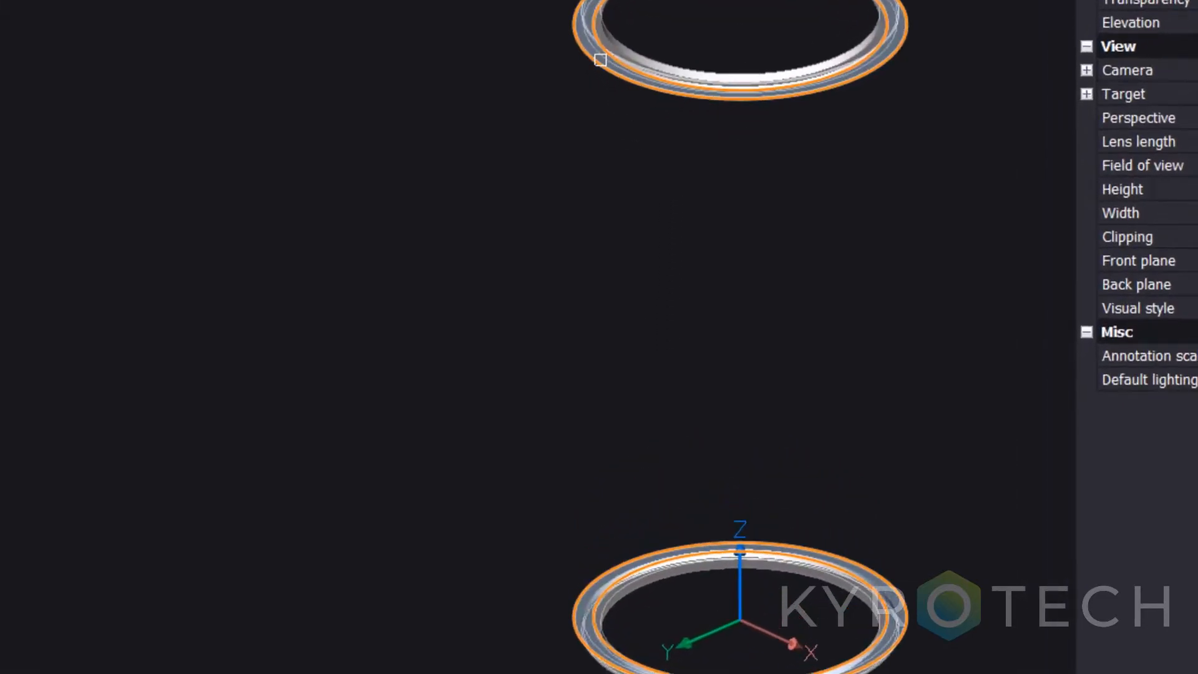
left_click(600, 59)
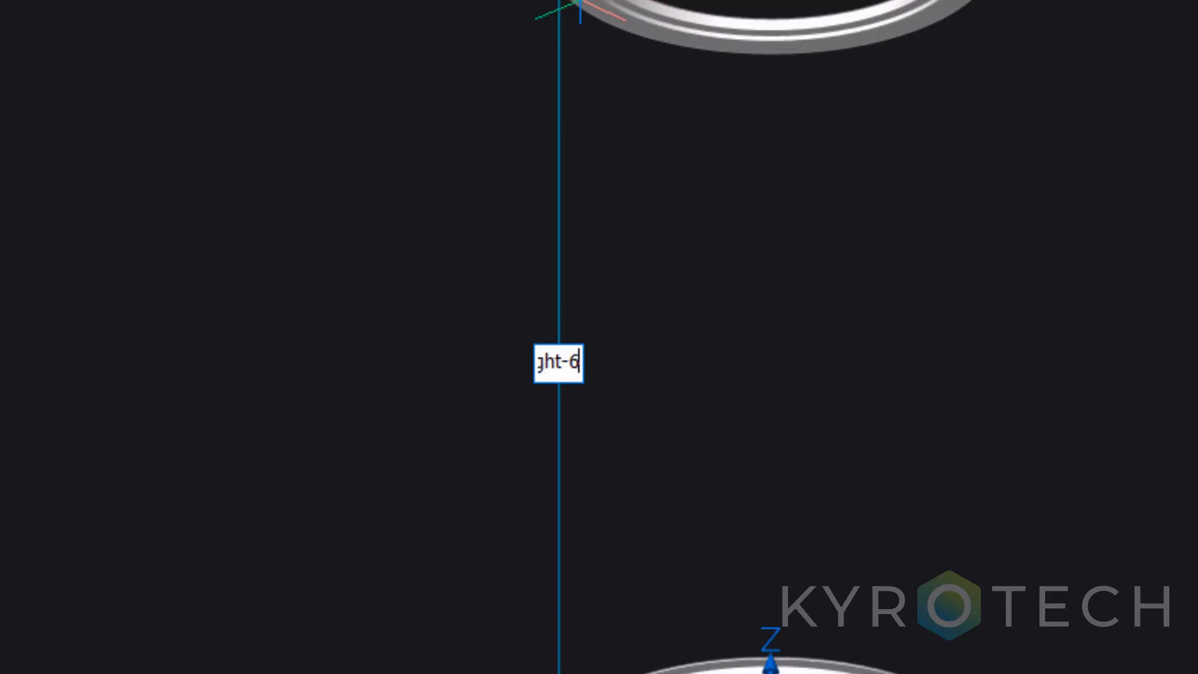
key("Return")
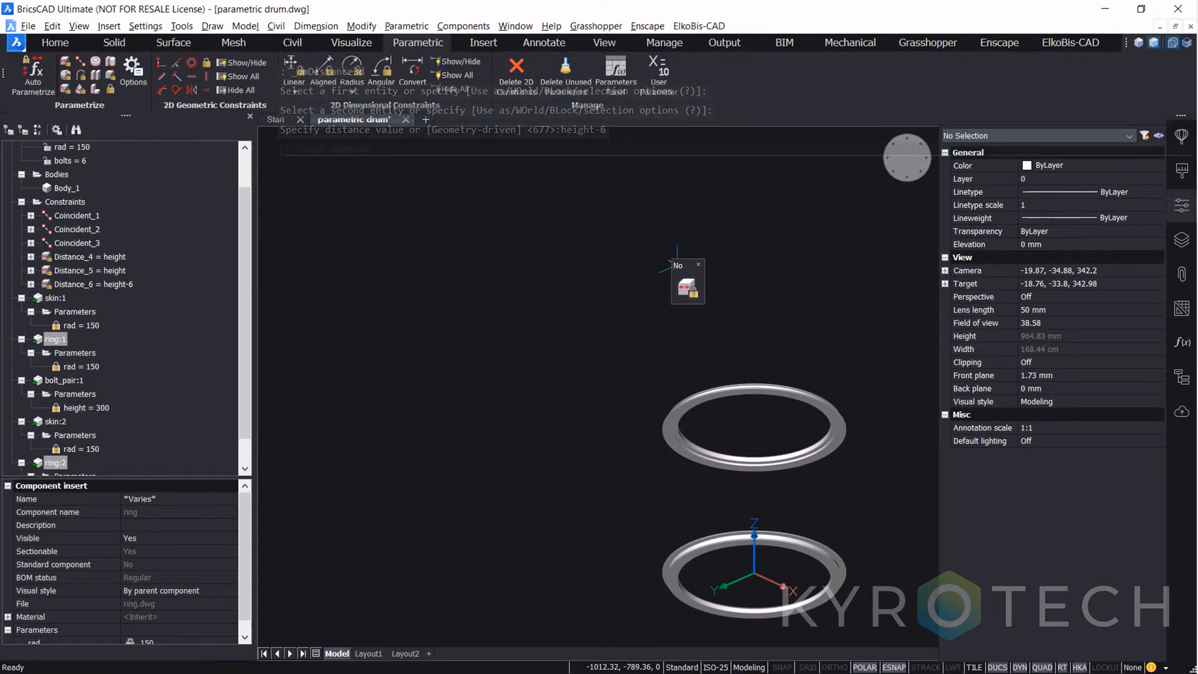
mouse_move(684, 289)
left_click(748, 291)
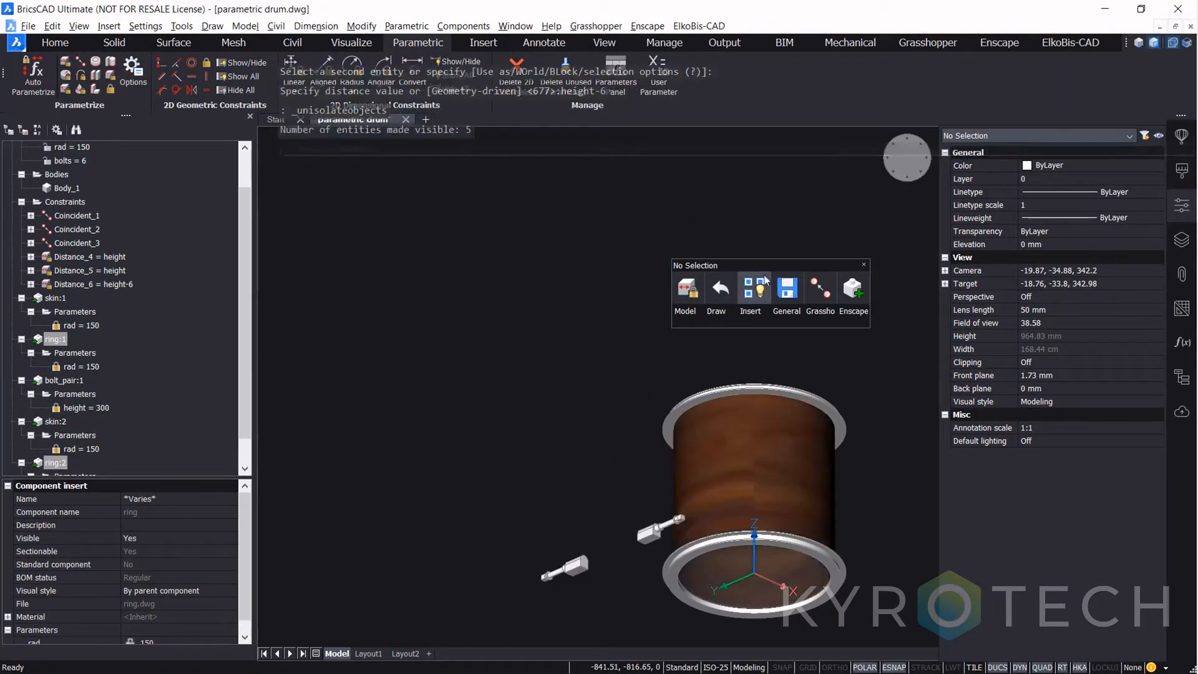
Step: Test the constrained drum by animating the height parameter and the rad parameter
left_click(893, 171)
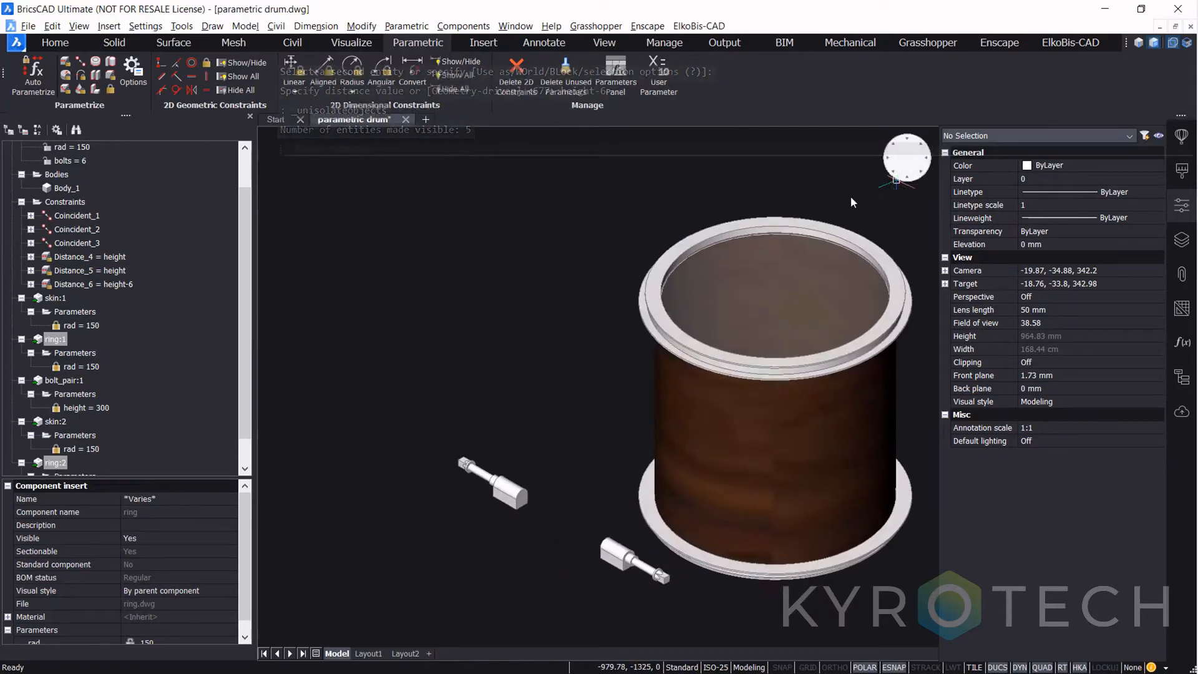
scroll(79, 168, "up", 2)
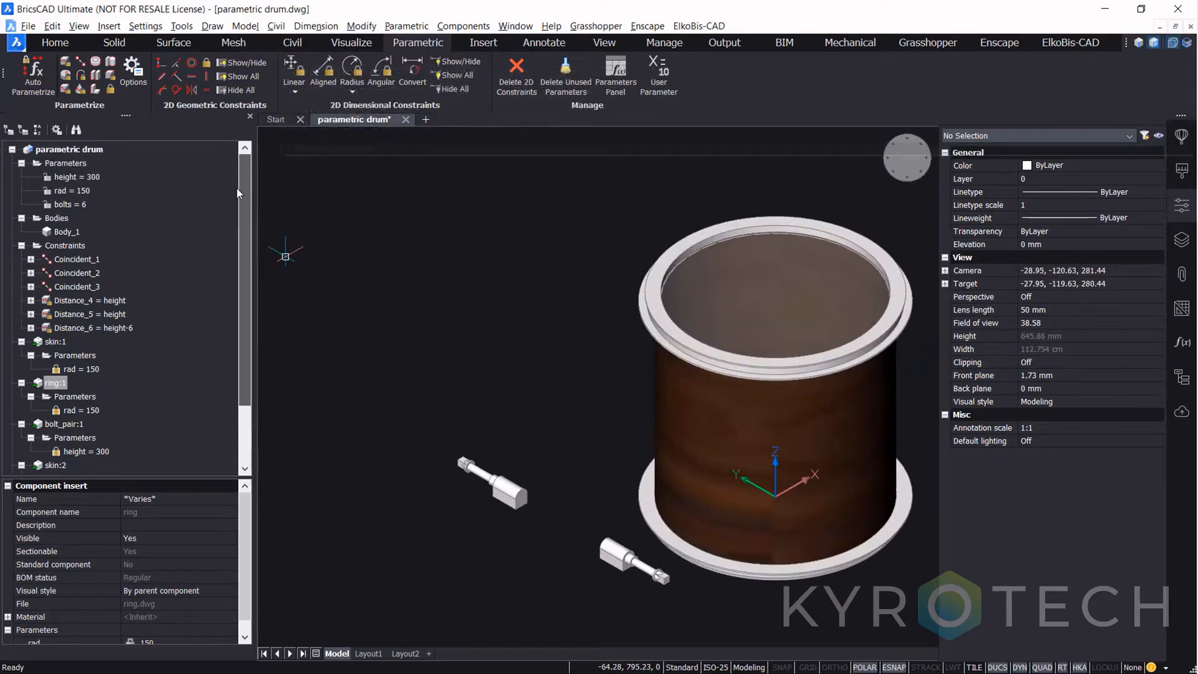
left_click(73, 177)
right_click(72, 177)
left_click(100, 198)
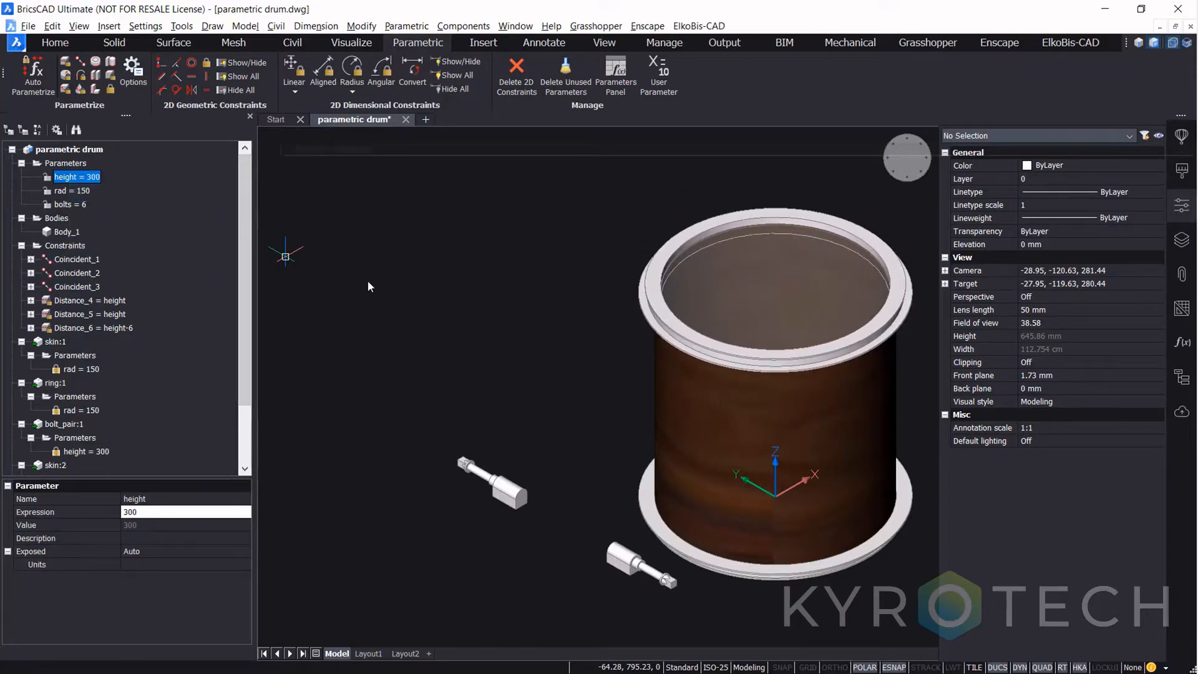
right_click(60, 192)
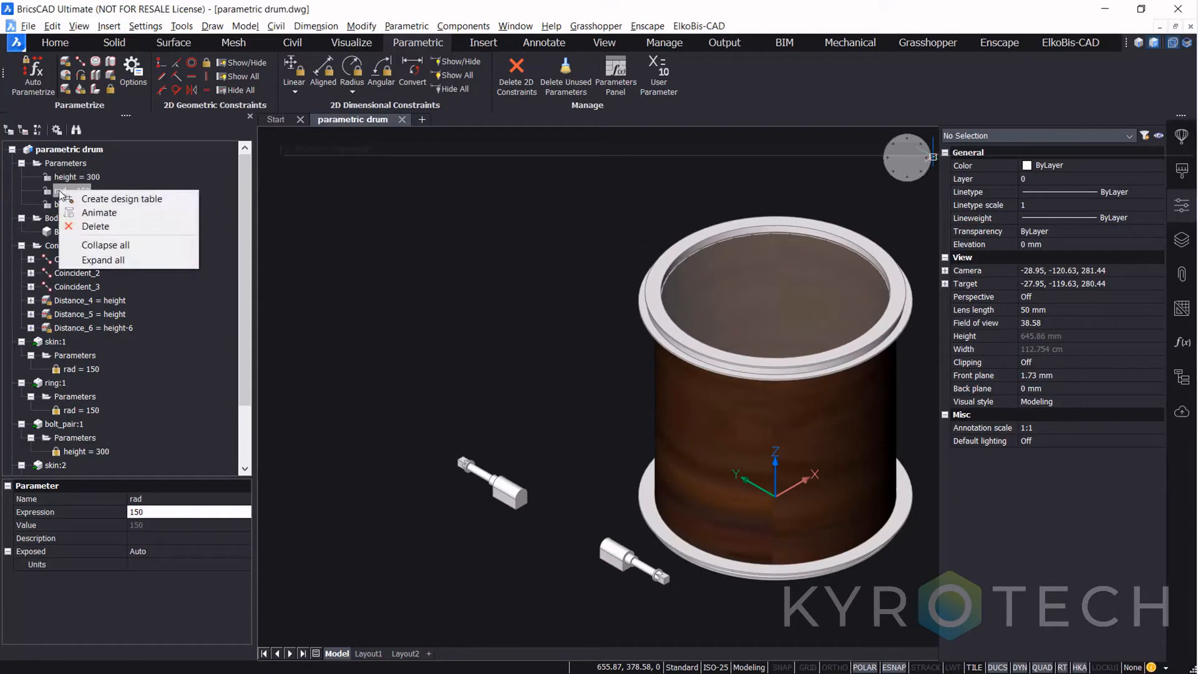
left_click(88, 213)
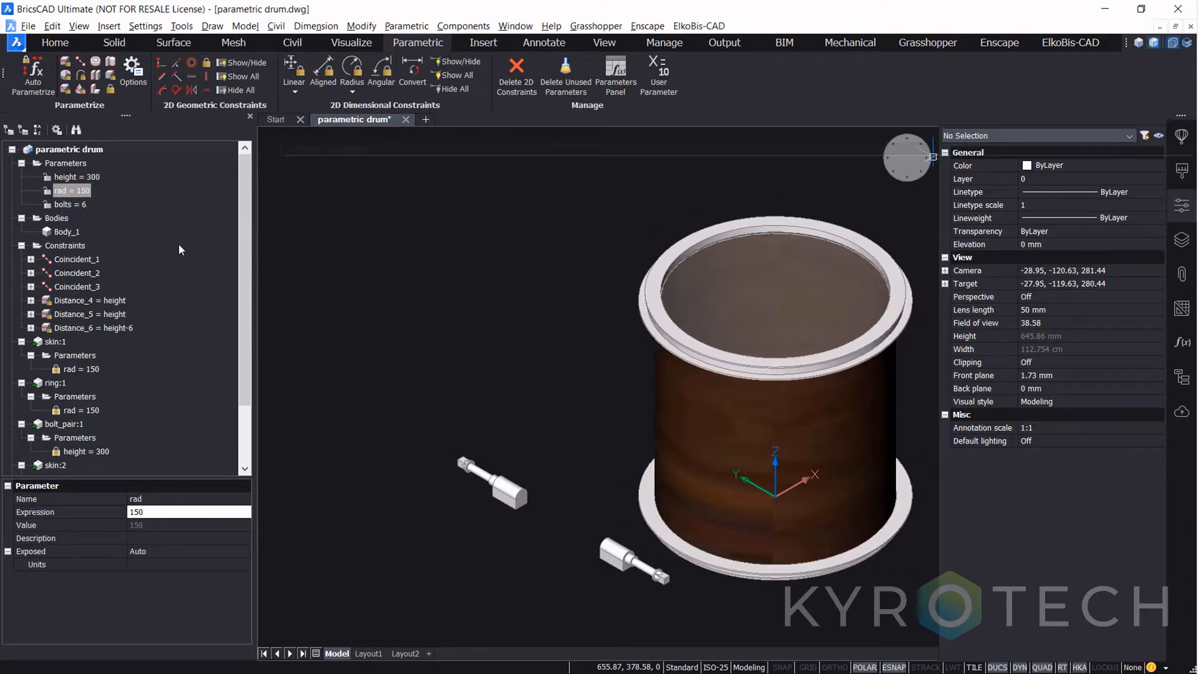
Step: Isolate the drum shell and add a 3D radius constraint set to rad-7.5 on its inner face
left_click(638, 390)
left_click(646, 413)
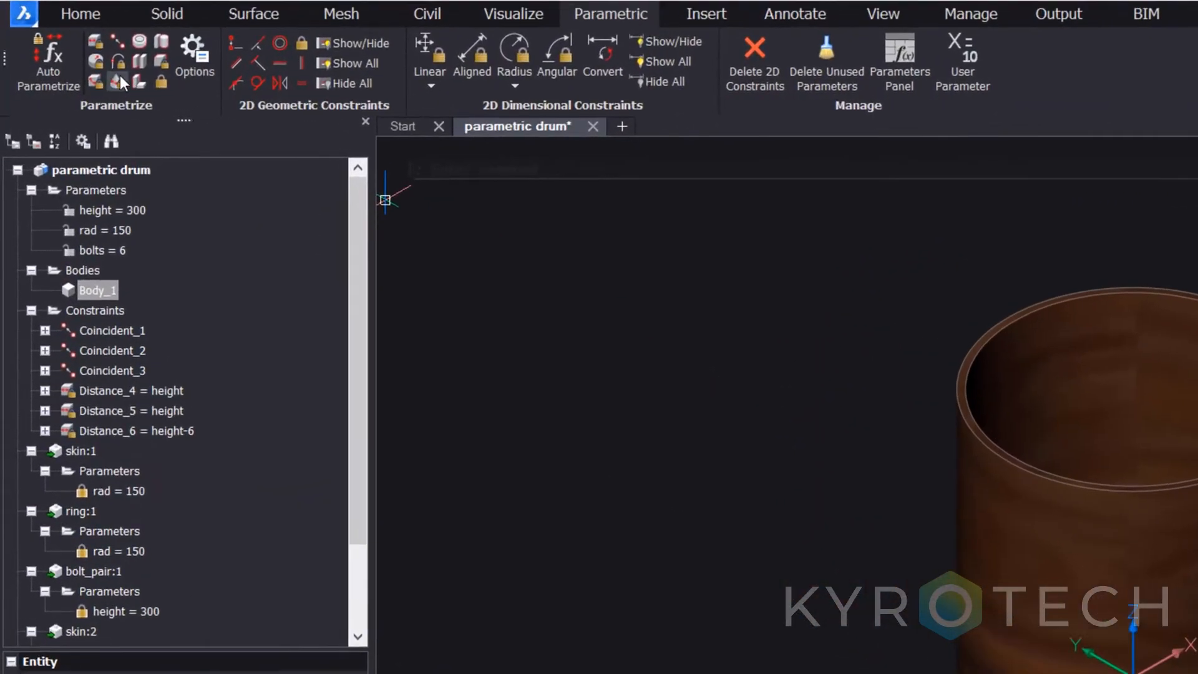
left_click(95, 62)
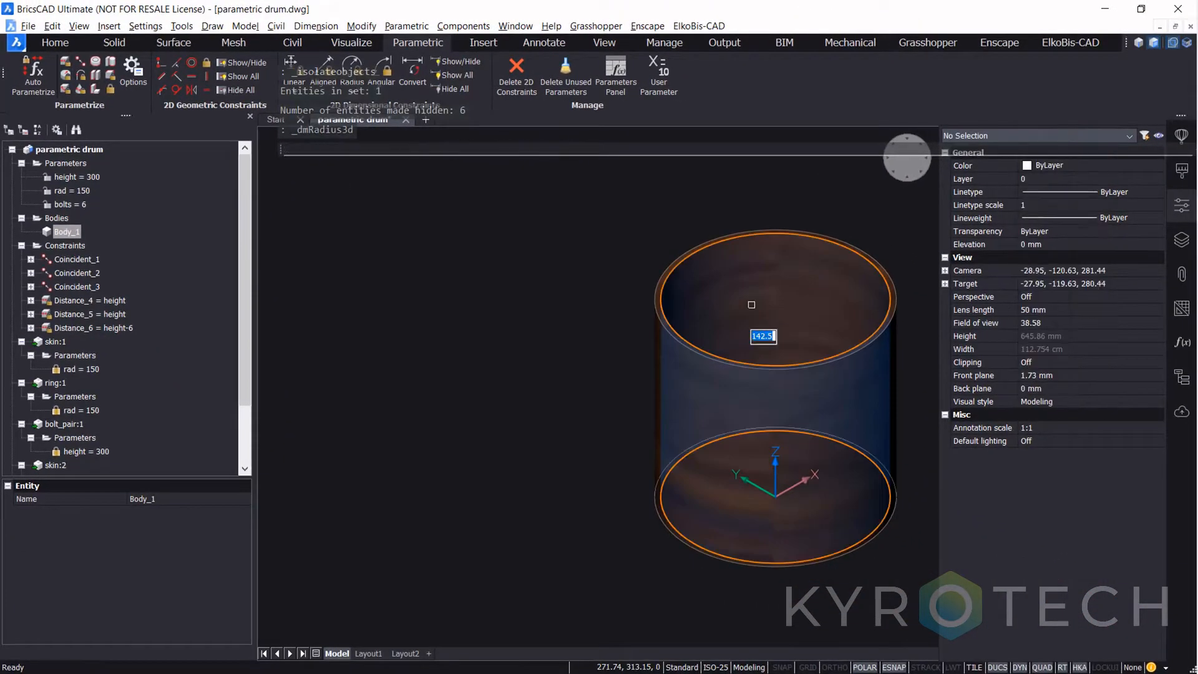
left_click(751, 304)
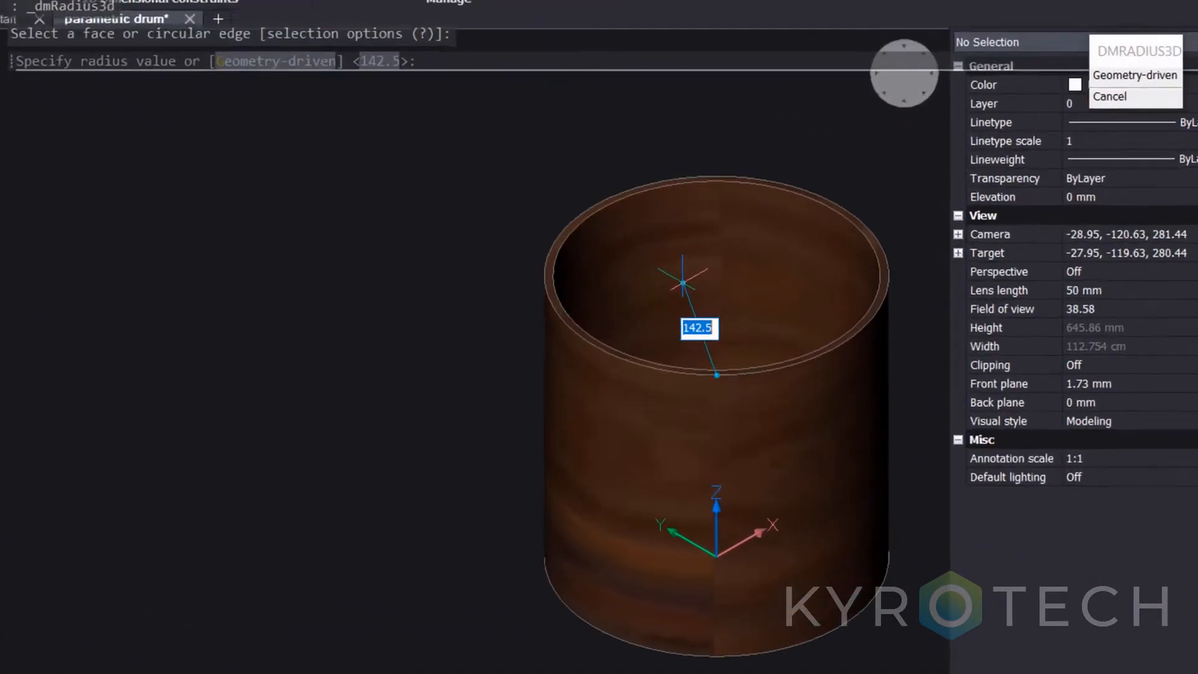
type("rad")
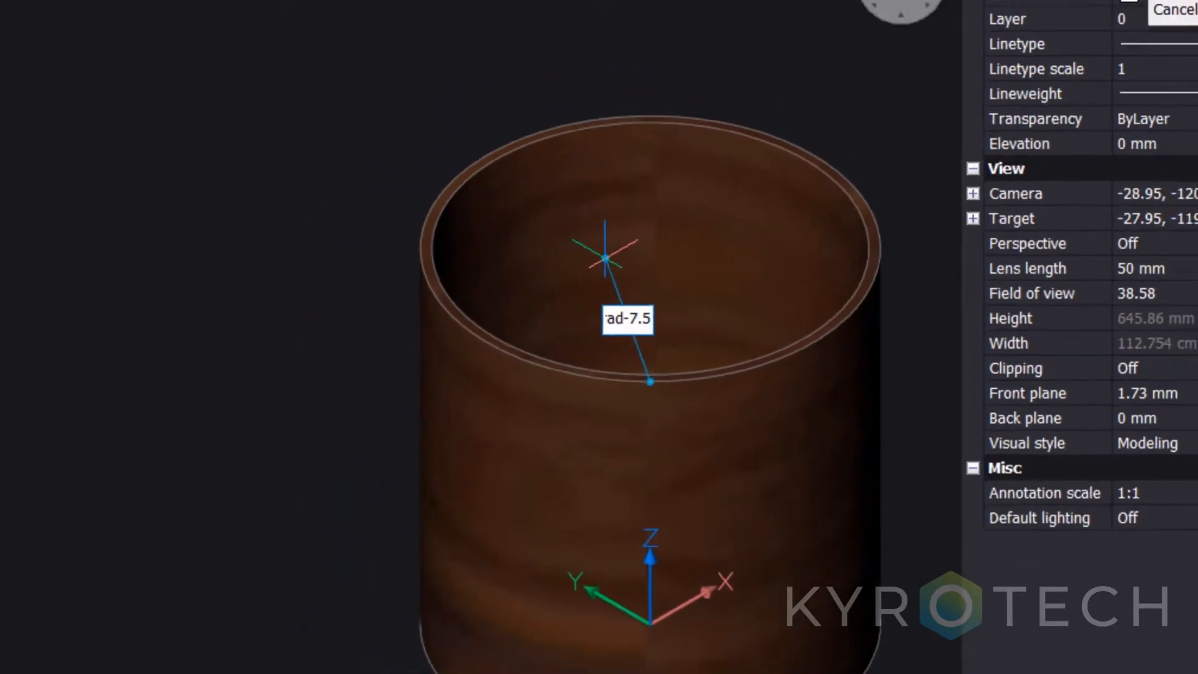
key("Return")
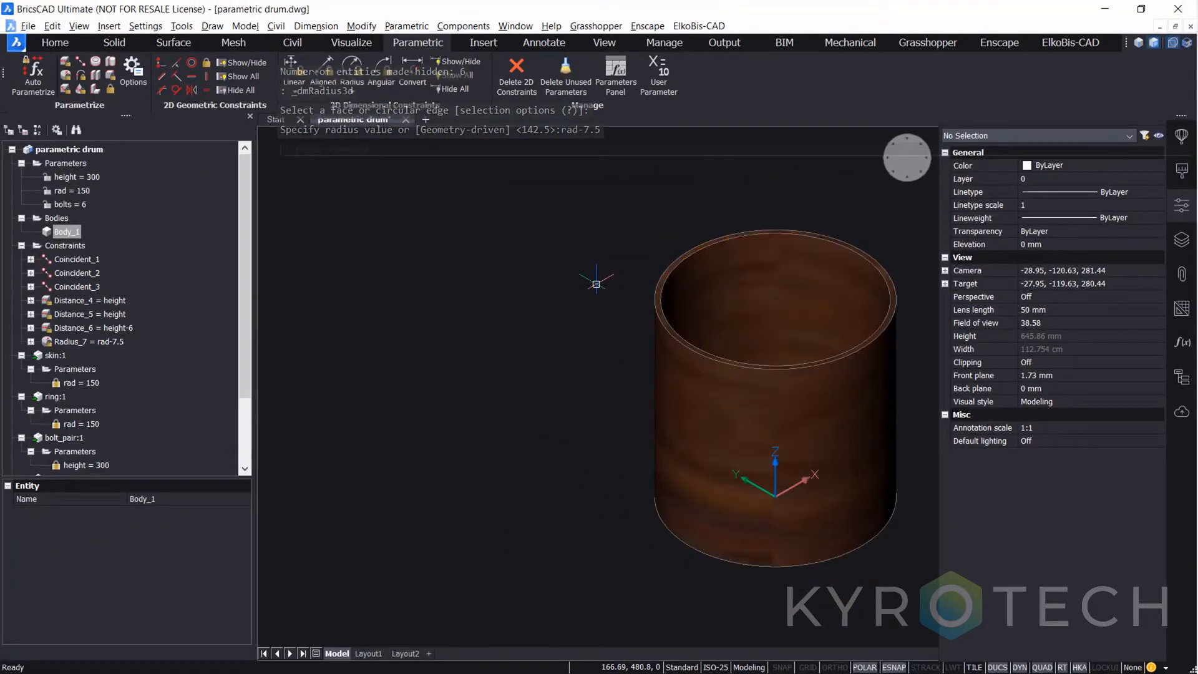
Step: Add a 3D radius constraint set to rad on the shell's outer face, and unhide the other parts
key("Return")
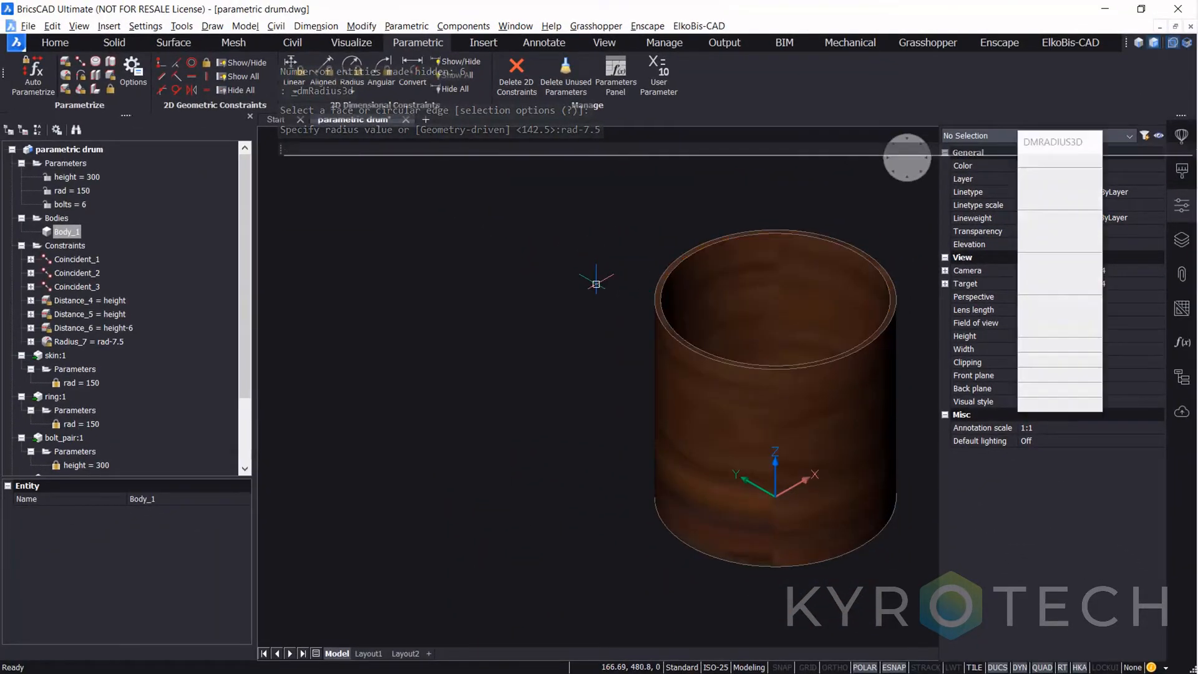
left_click(722, 348)
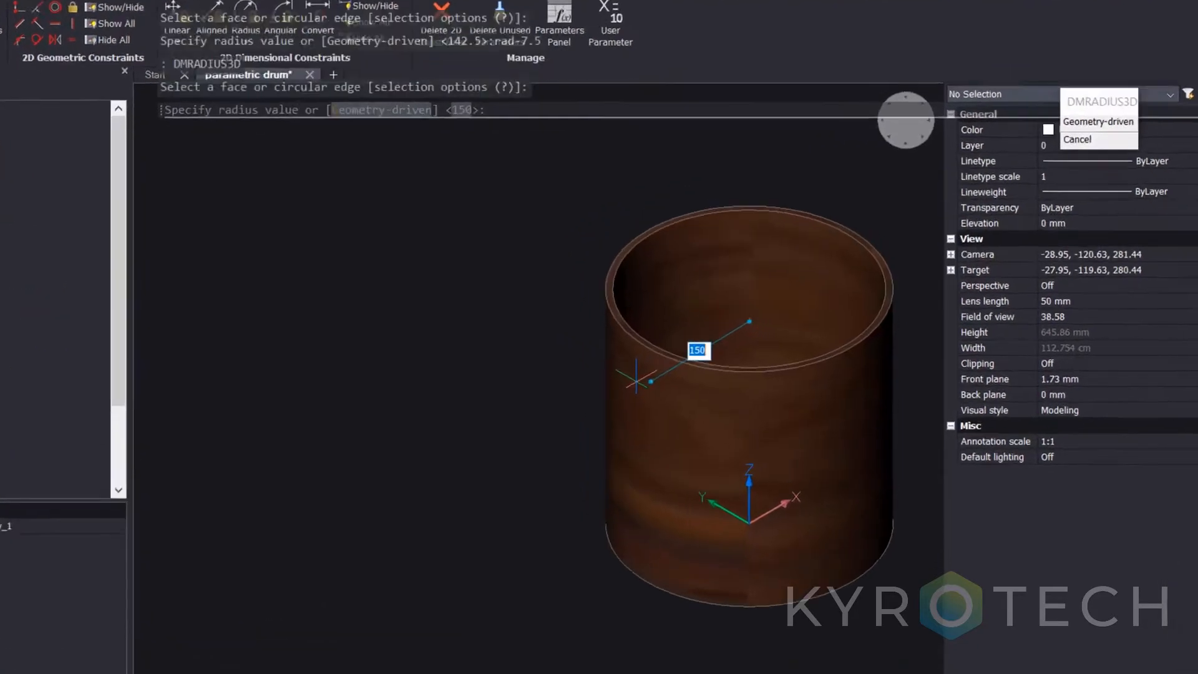
type("rad")
key("Return")
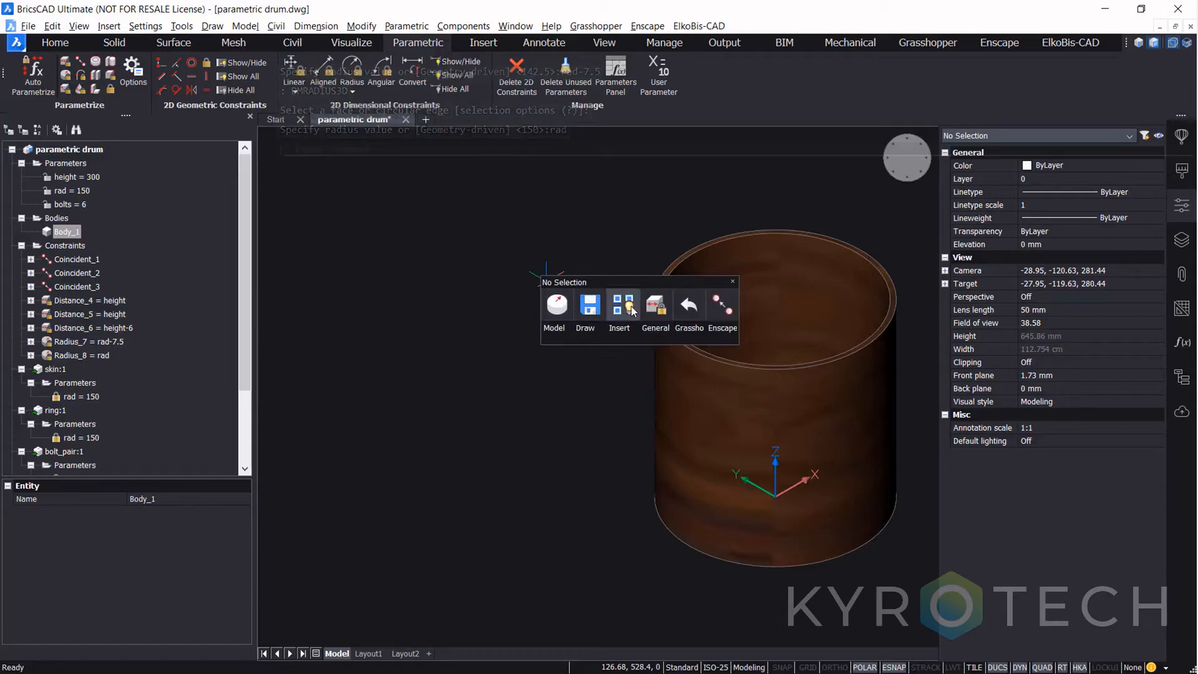
left_click(612, 600)
Step: Rotate the bolt pair upright with the manipulator and slide it along its horizontal axis to just beside the drum
left_click(473, 517)
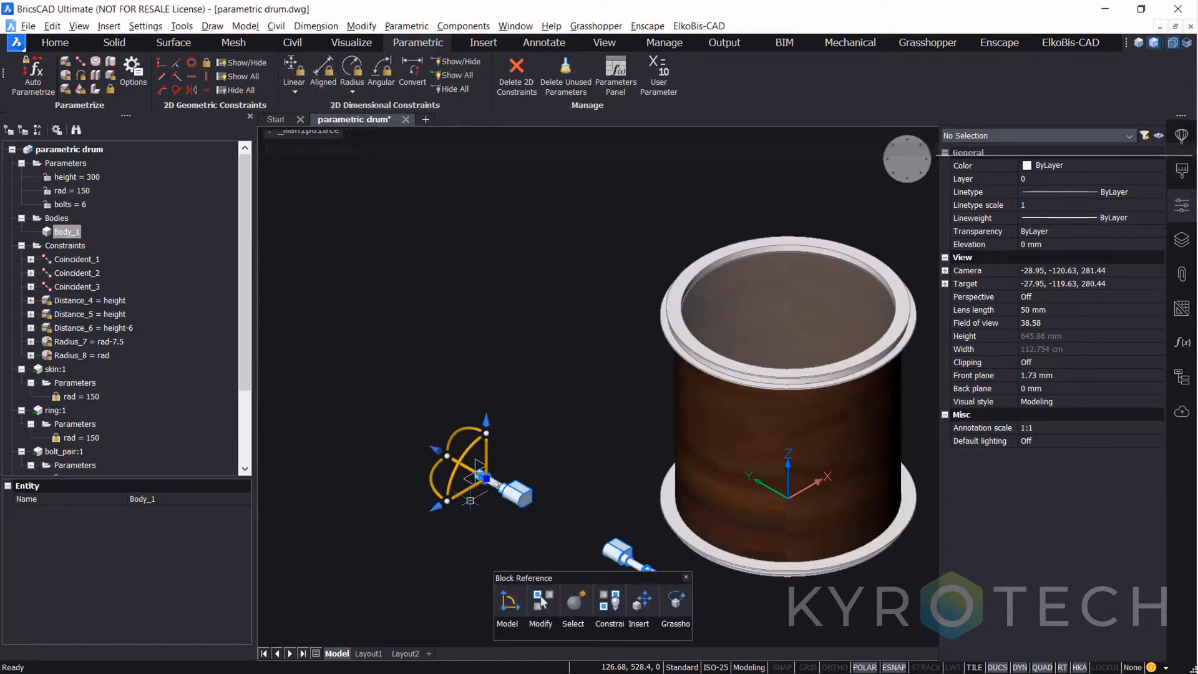
left_click(506, 602)
left_click(458, 430)
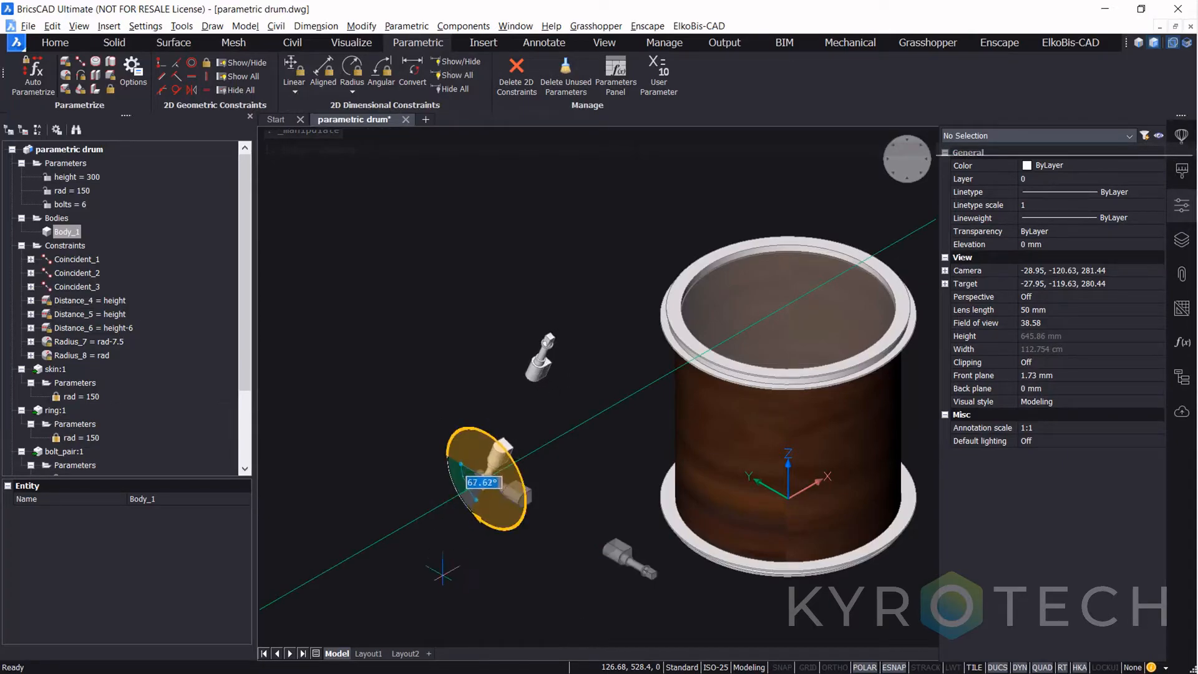
left_click(487, 616)
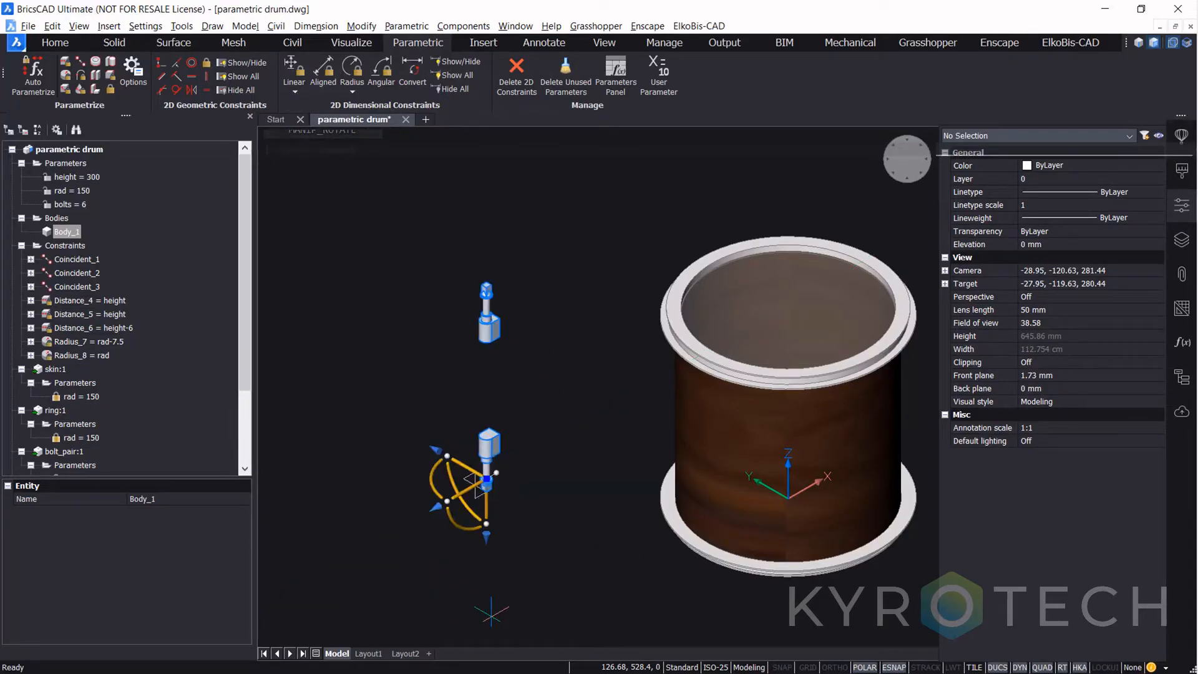
left_click_drag(435, 507, 600, 605)
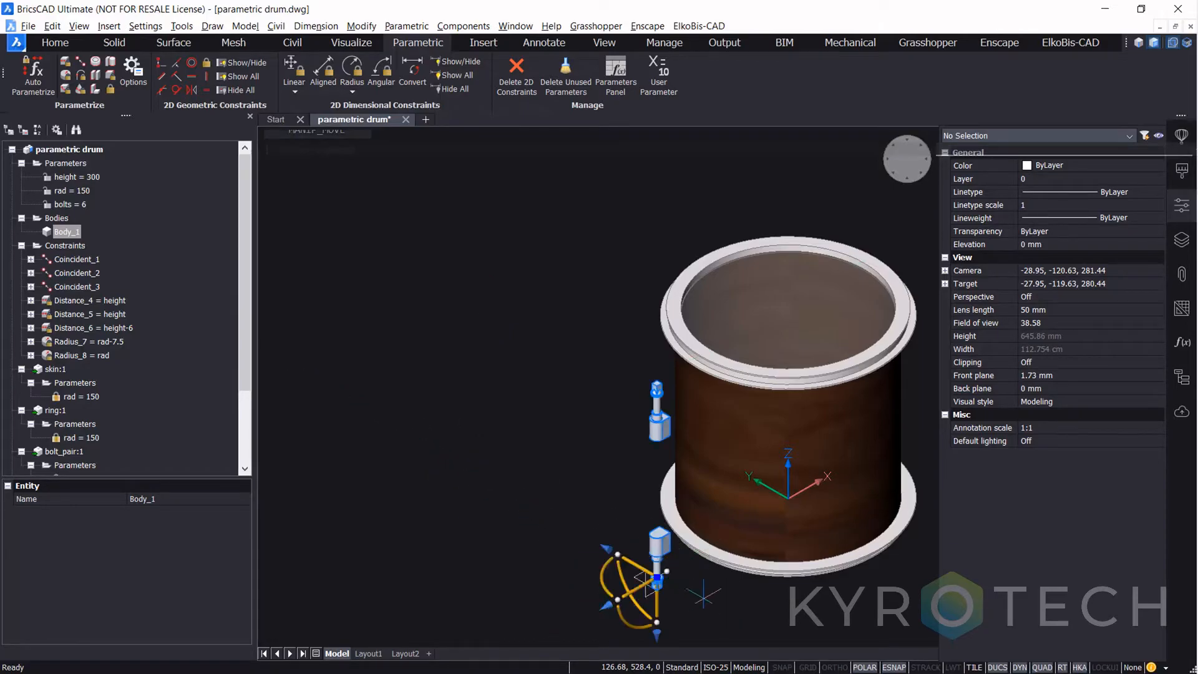
Step: Move the bolt pair from the centre of its lower bolt's collar to the quadrant on the lower ring's outer edge
scroll(704, 596, "up", 3)
scroll(689, 576, "up", 3)
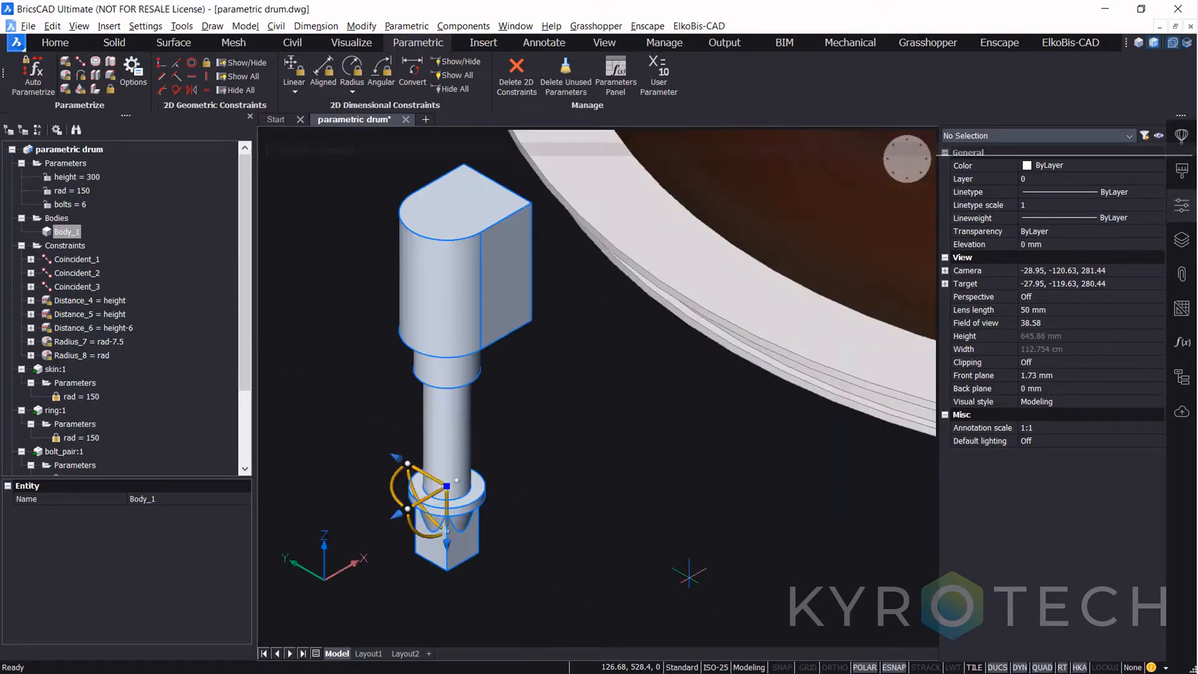
type("move")
key("Return")
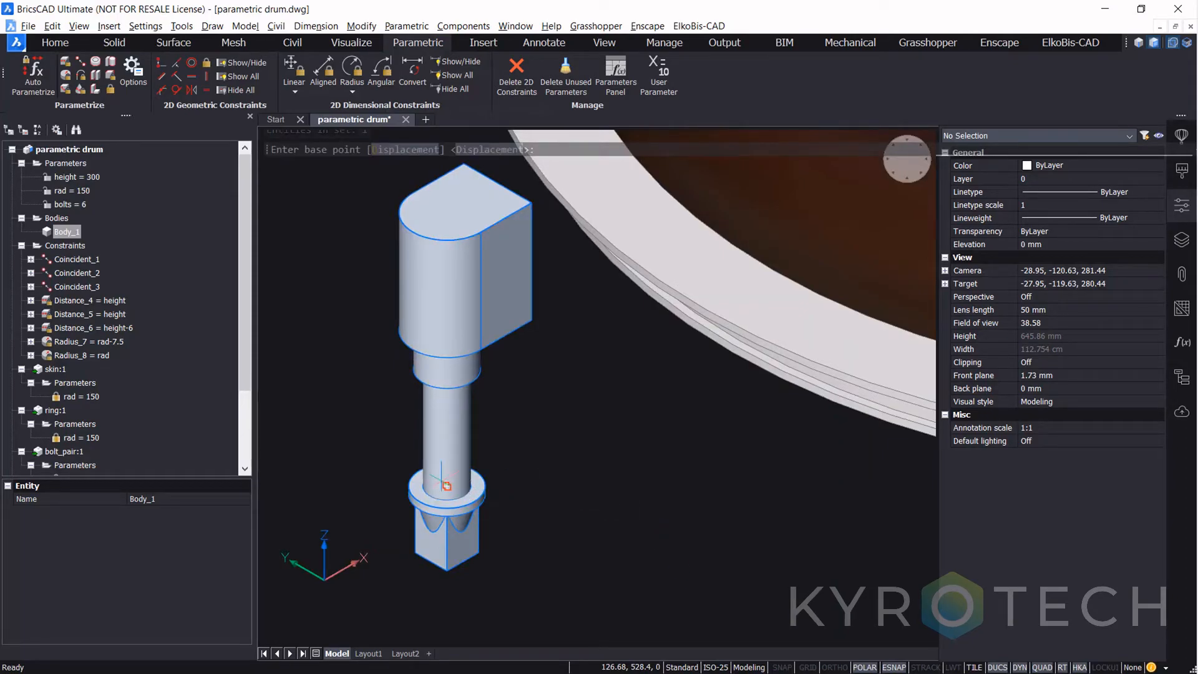
left_click(447, 486)
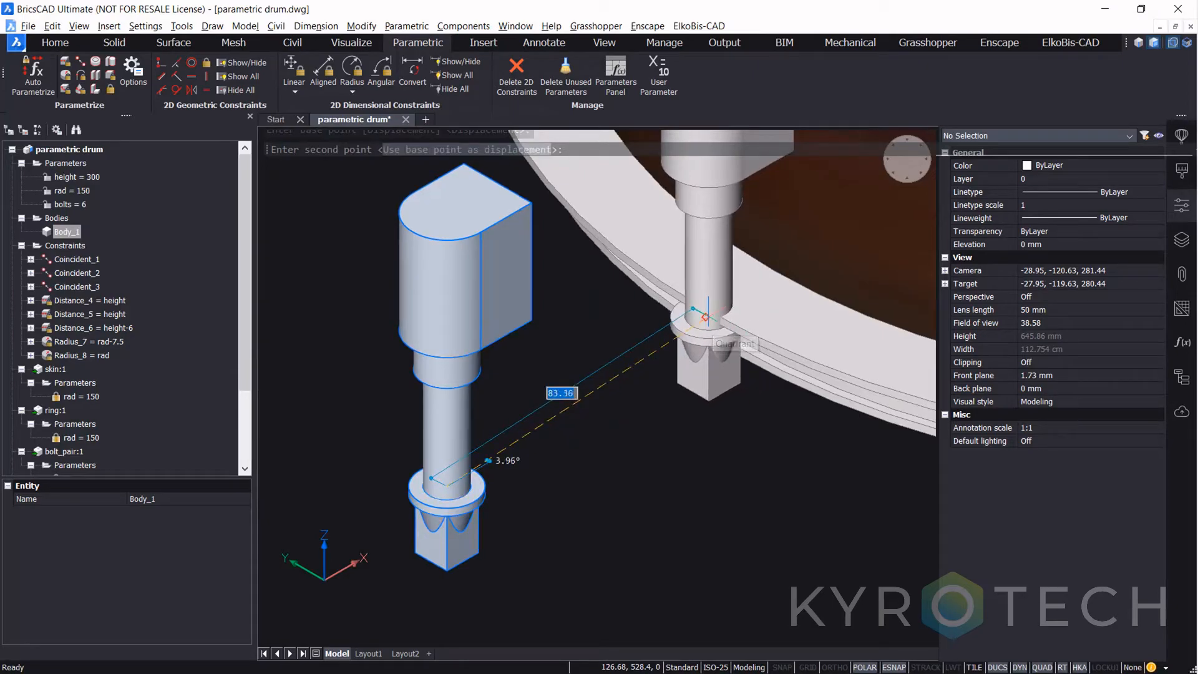
left_click(706, 316)
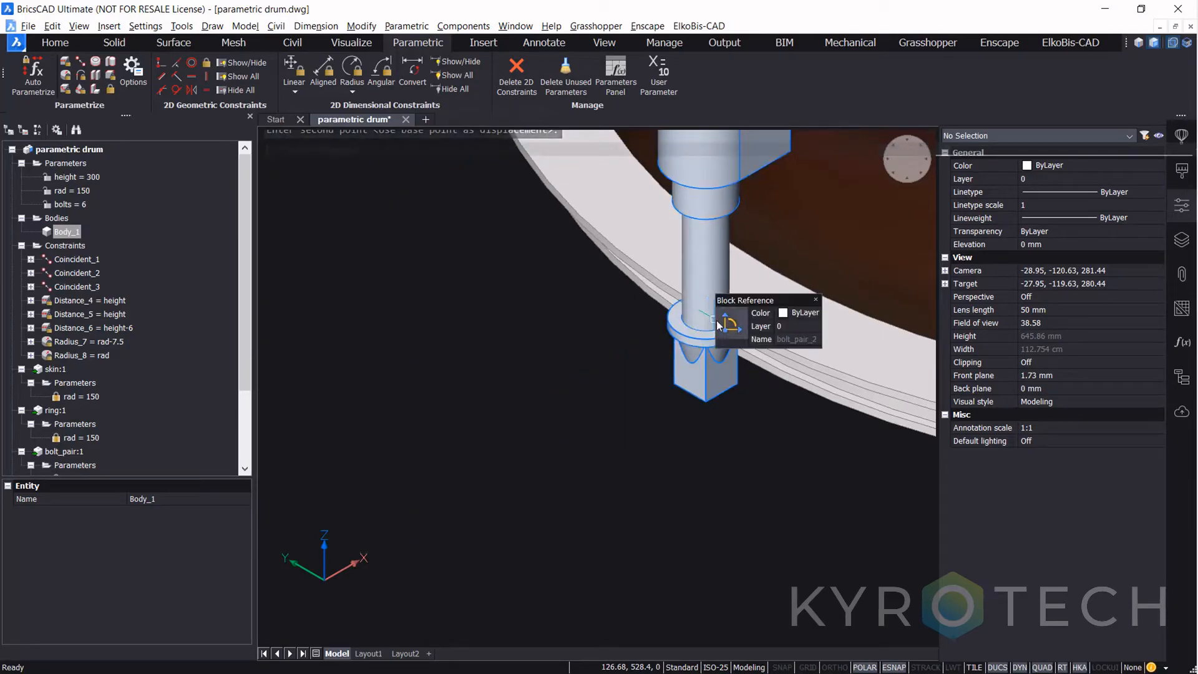
Step: Shift the bolt pair 7 mm inward along the X axis with the manipulator
left_click(731, 324)
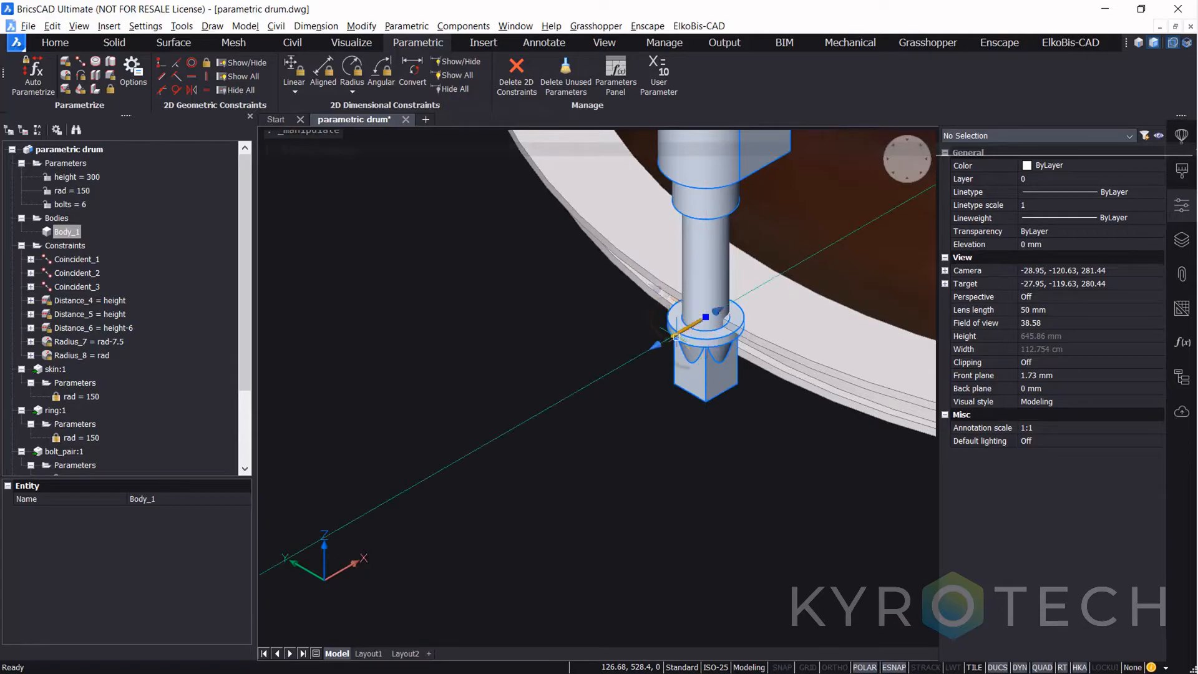
left_click(676, 337)
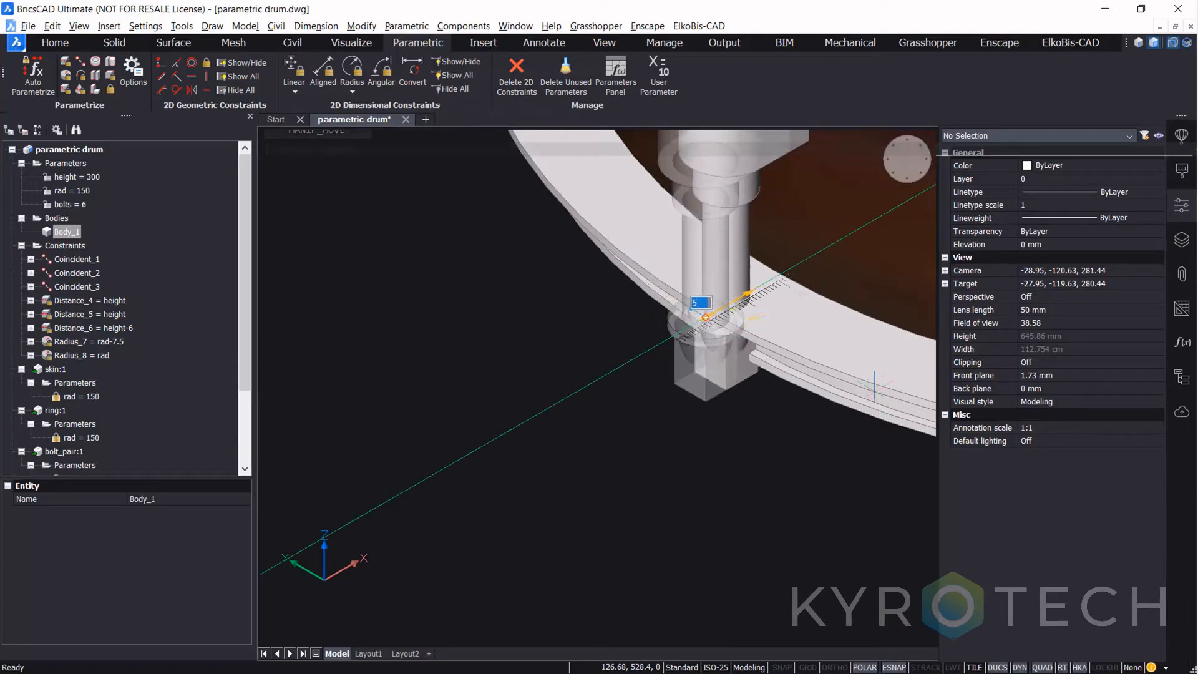
type("7")
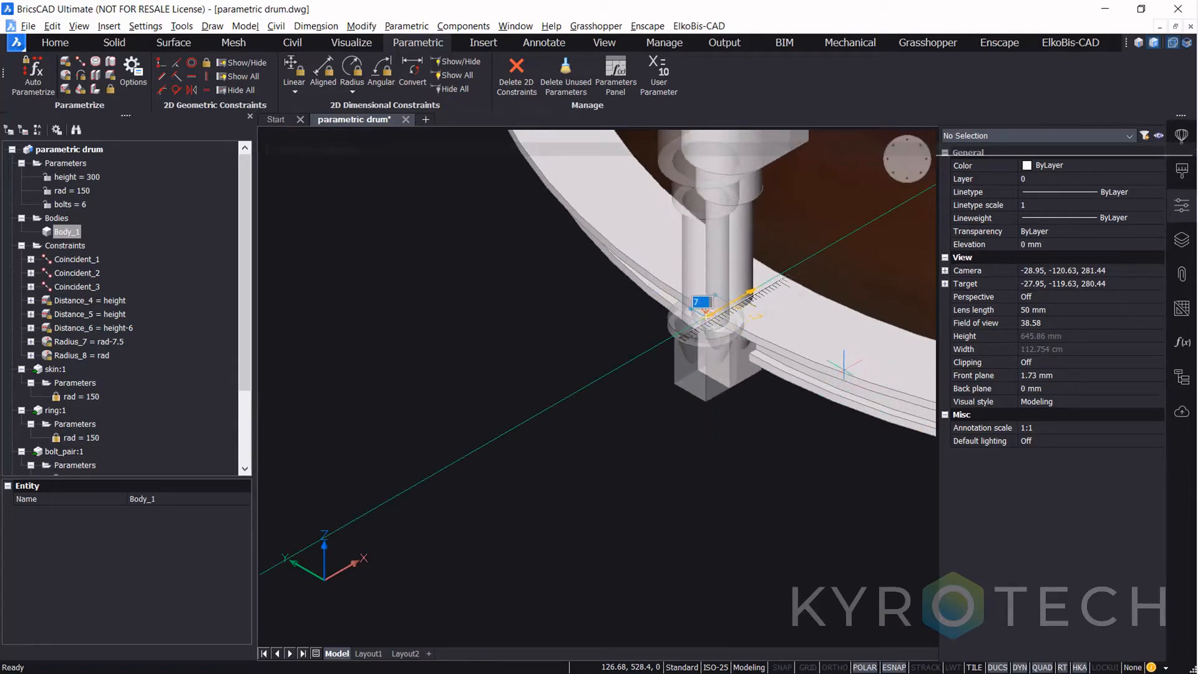
key("Return")
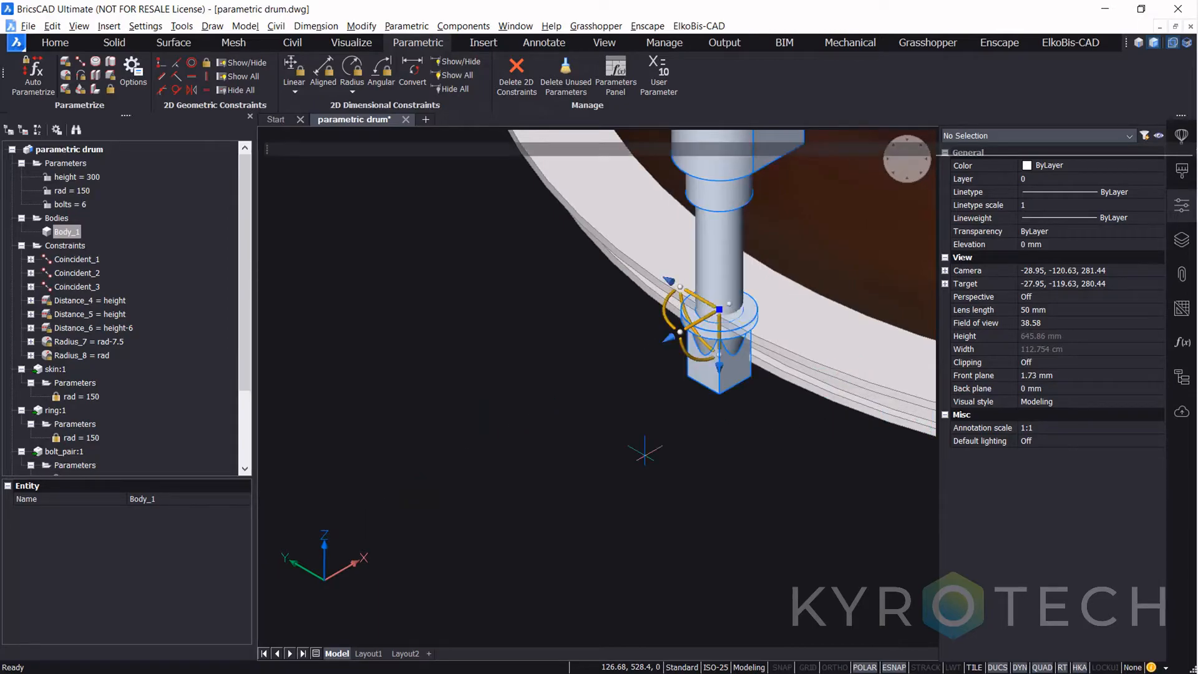
key("Escape")
Step: Open the ring component, set the expression of its outermost radius constraint, Radius_6, to rad+30, and save the drawing
left_click(55, 410)
right_click(55, 410)
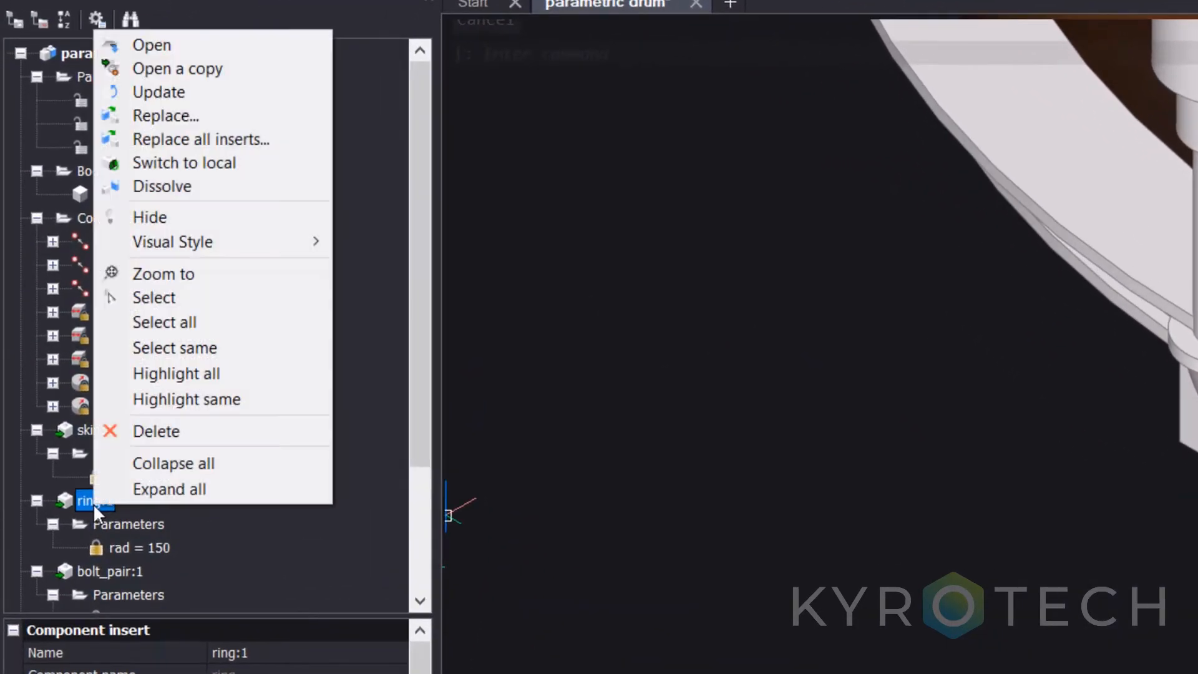
left_click(161, 47)
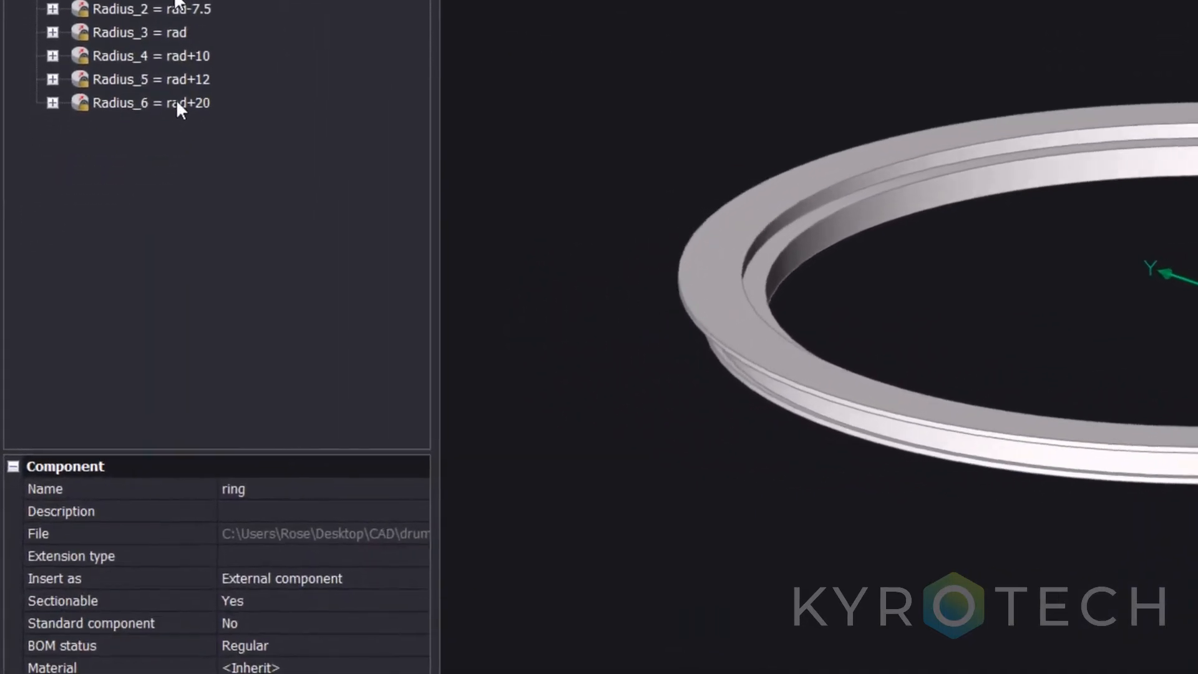
left_click(103, 272)
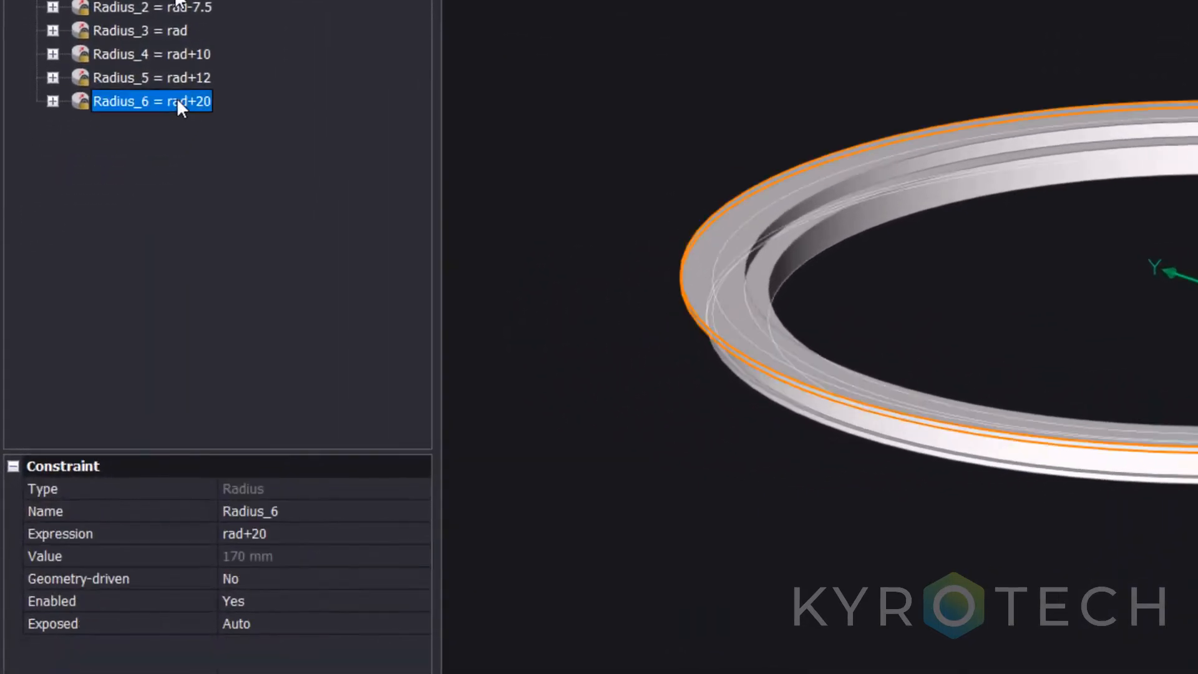
left_click(274, 535)
left_click(275, 536)
key("BackSpace")
key("BackSpace")
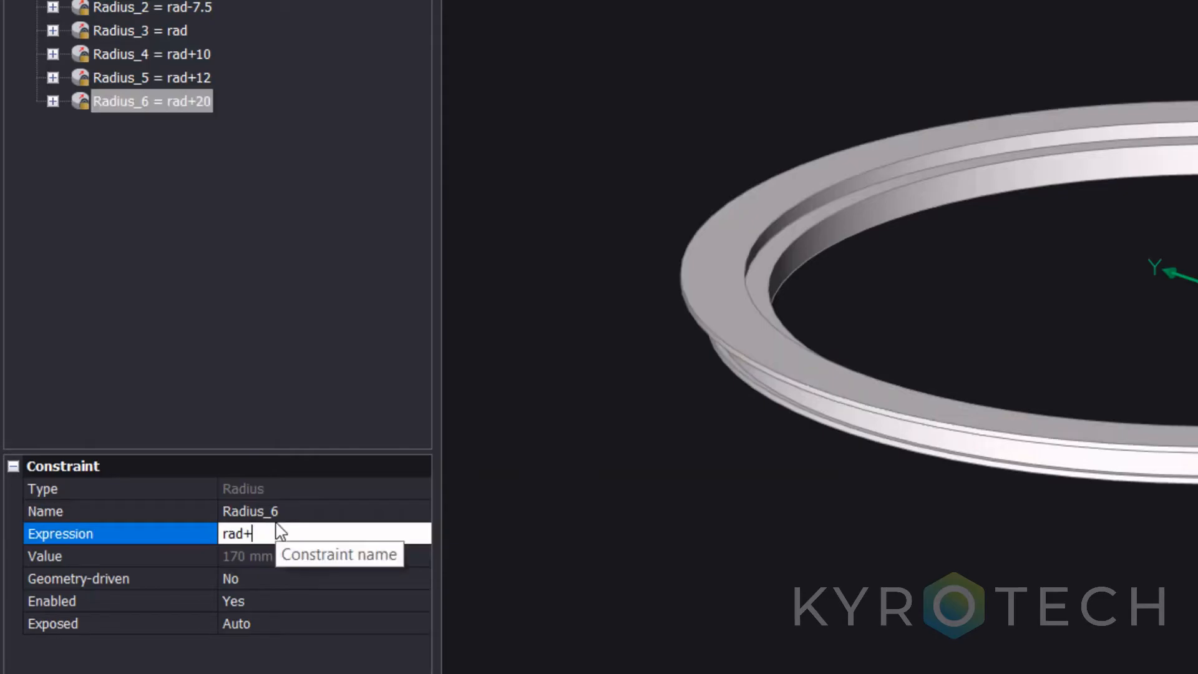
key("Return")
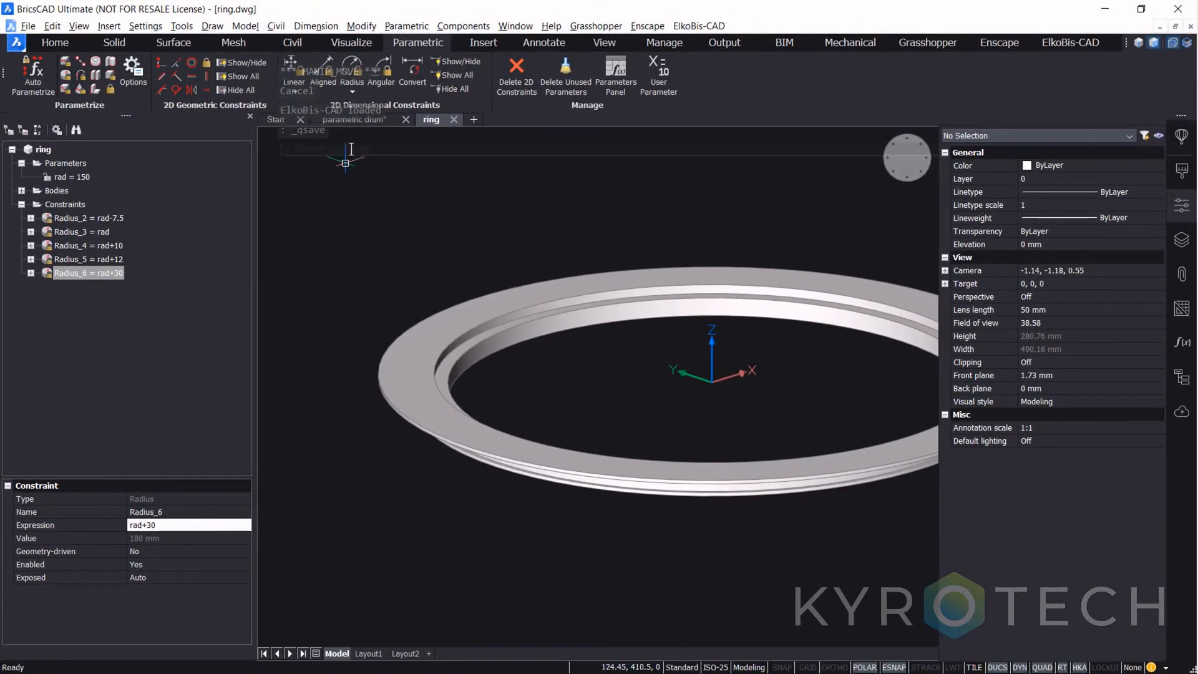
Step: Return to the parametric drum drawing, update the ring component, and test the assembly by animating the height parameter
left_click(360, 120)
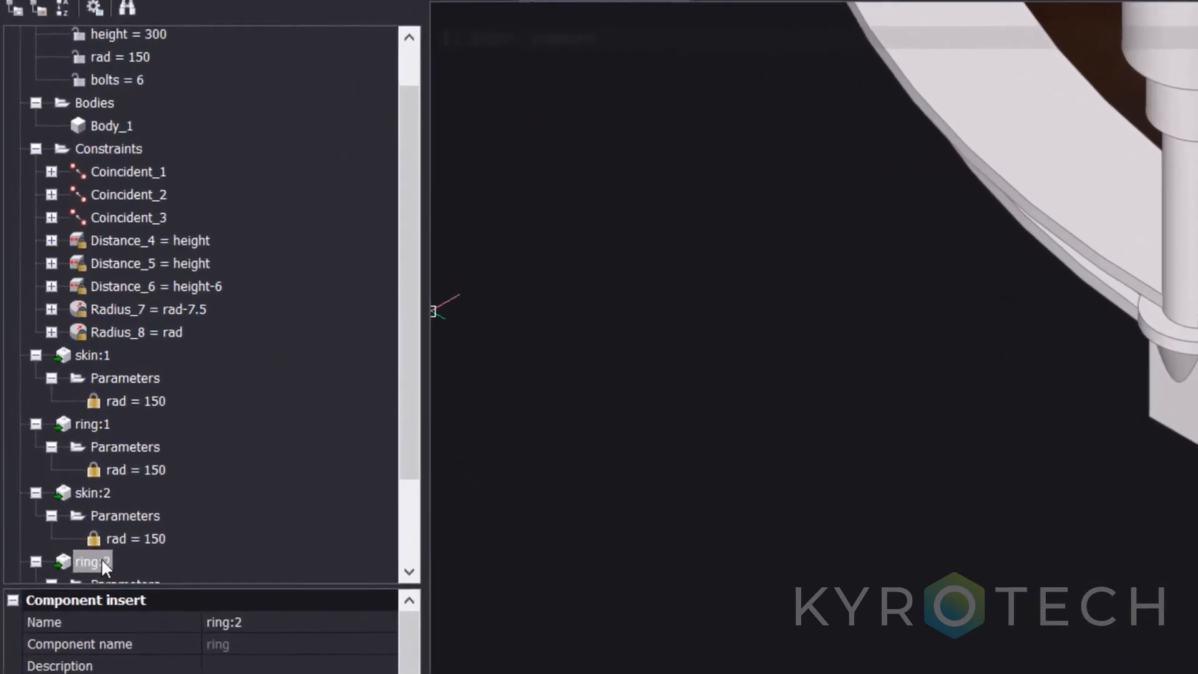
right_click(60, 462)
left_click(179, 157)
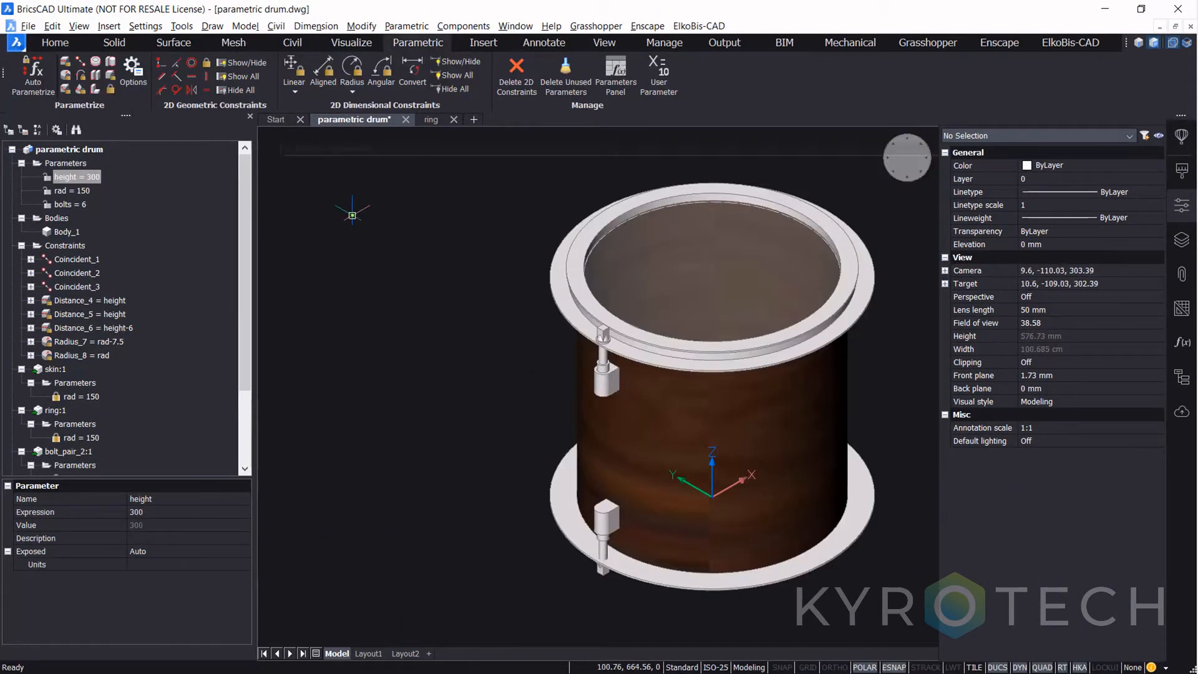
right_click(94, 179)
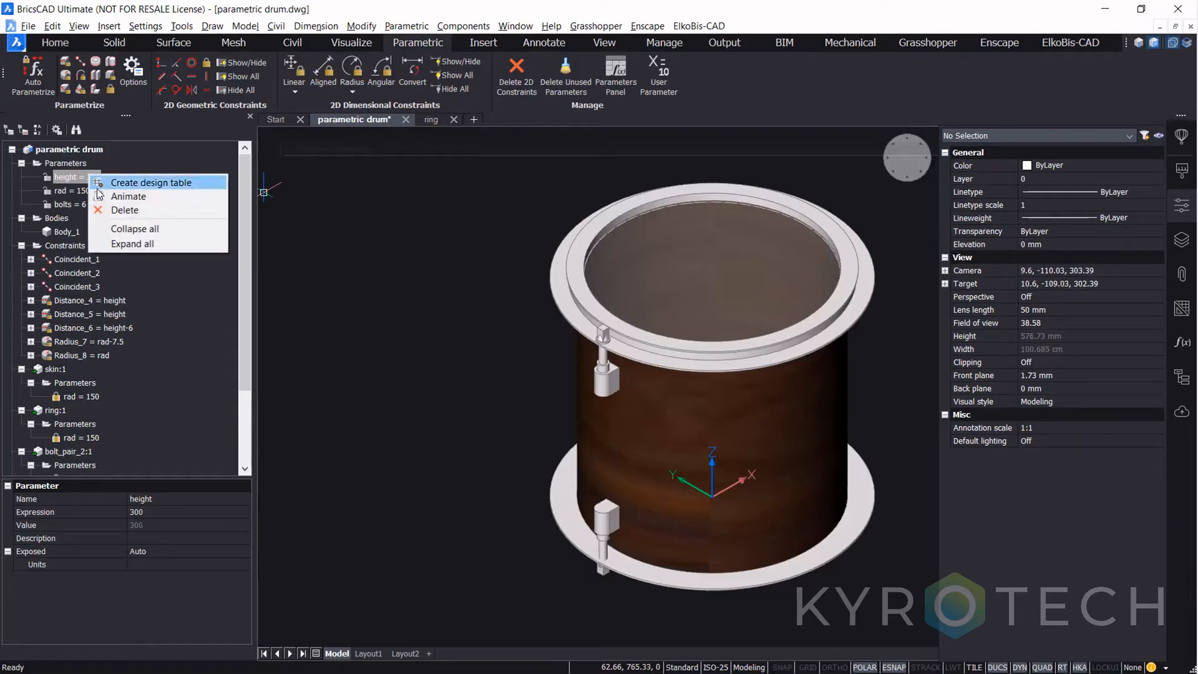
left_click(97, 193)
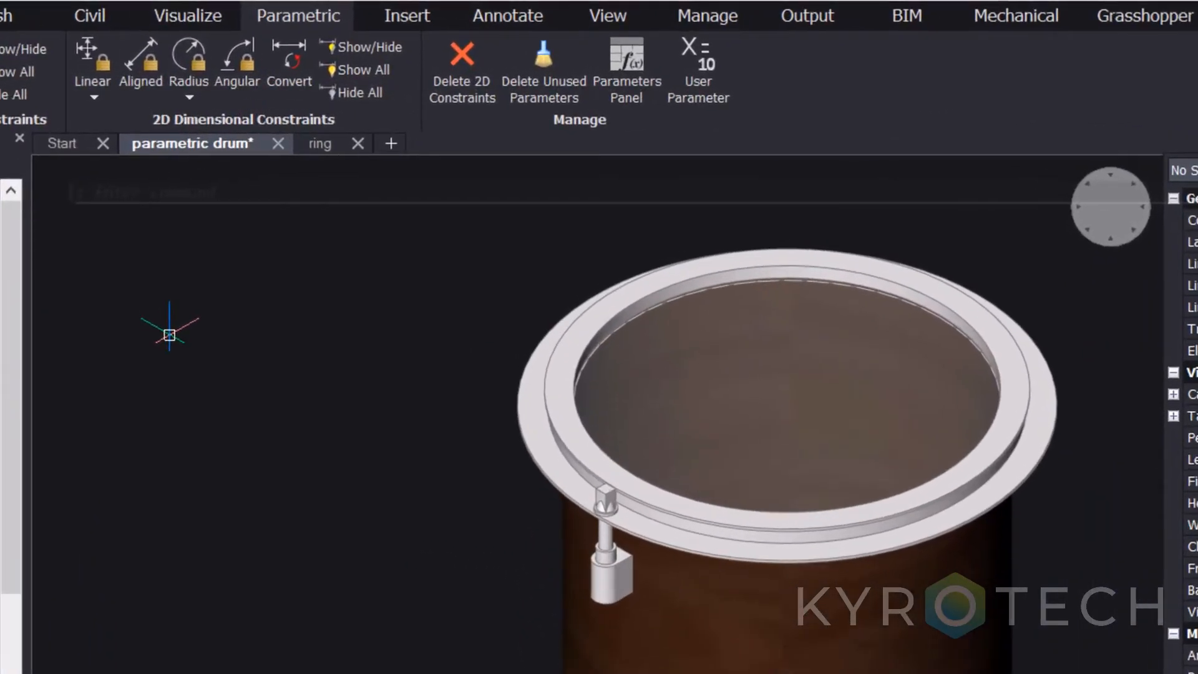
Step: Create an associative polar array of the bolt pair around the drum, centred at 0,0,0
type("arraypo")
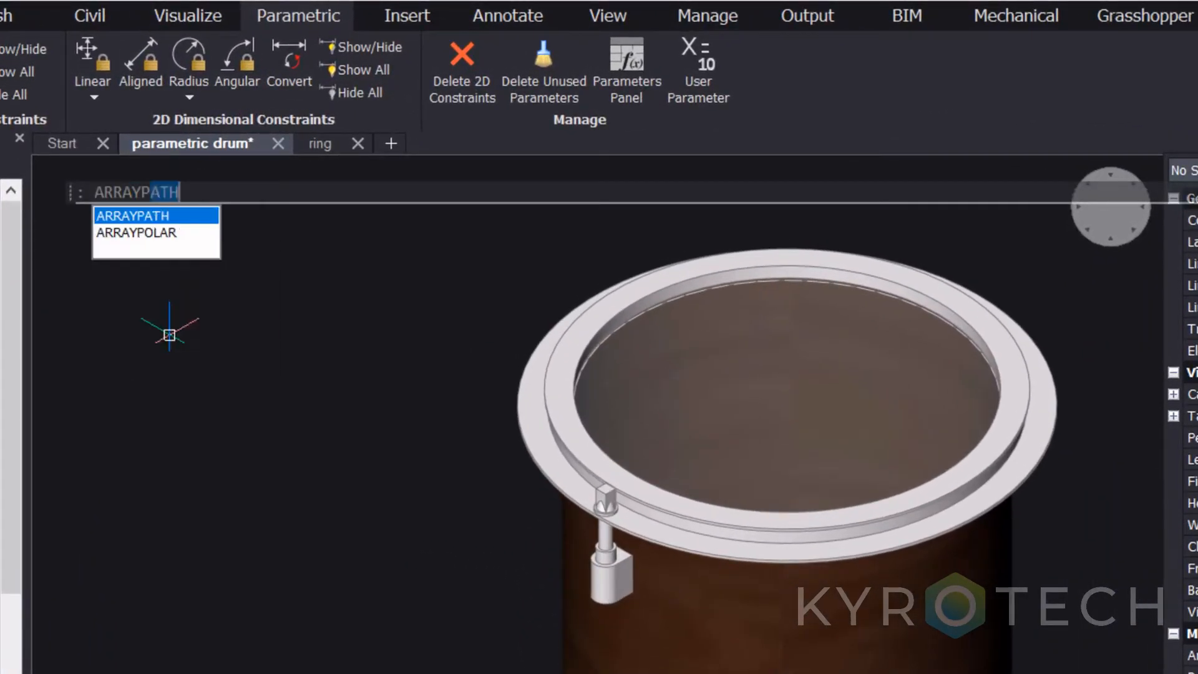
key("Return")
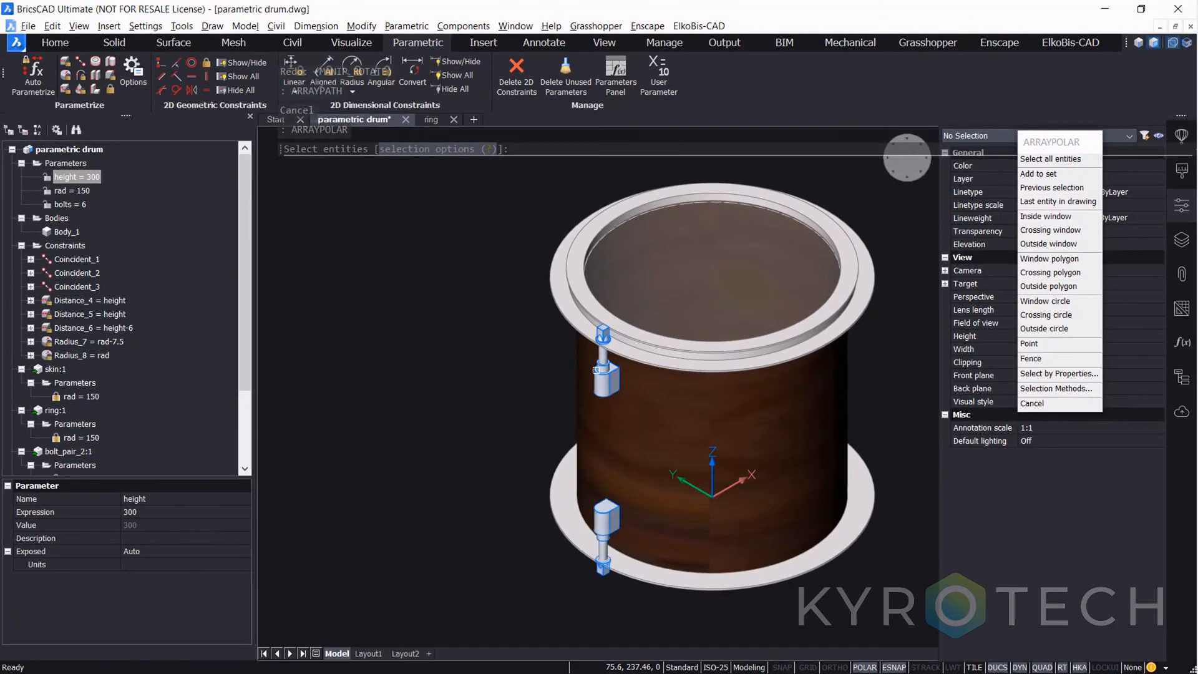
left_click(609, 381)
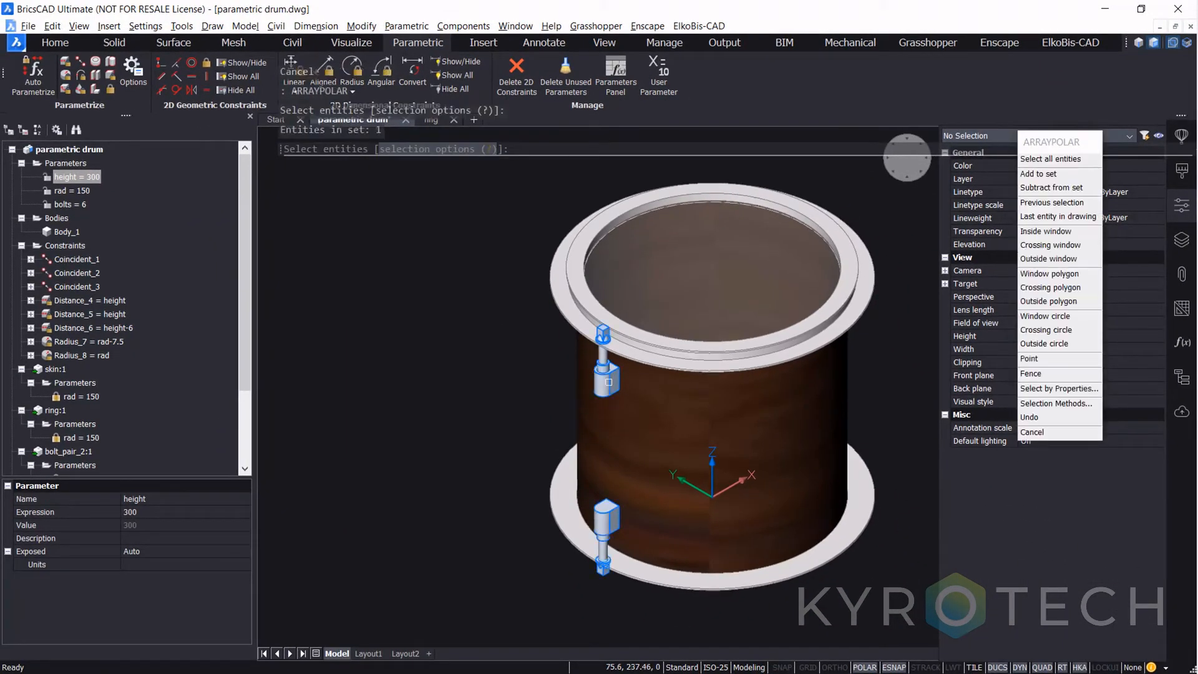
key("Return")
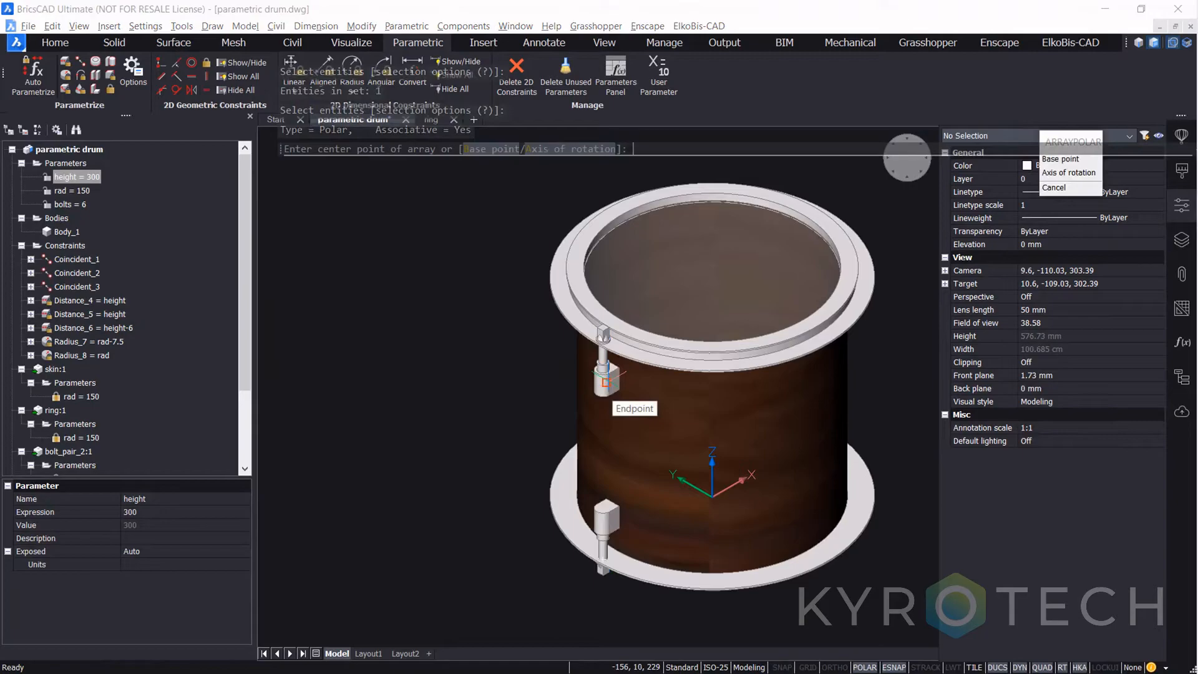
type("0,0,0")
key("Return")
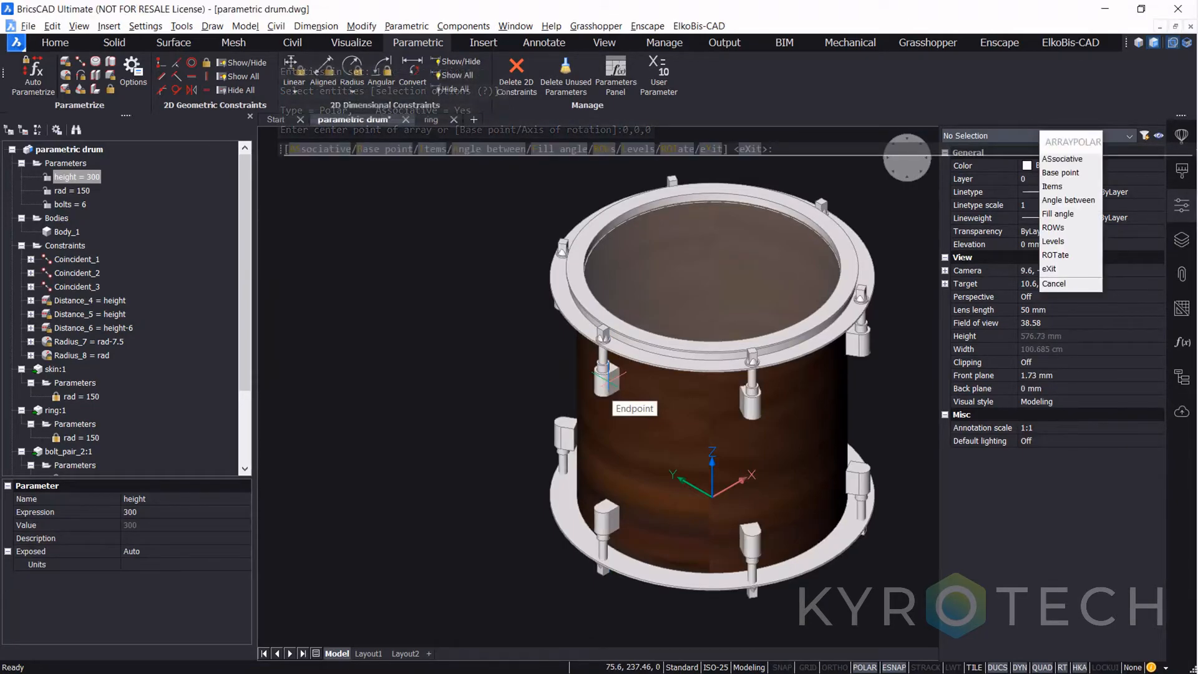
key("Return")
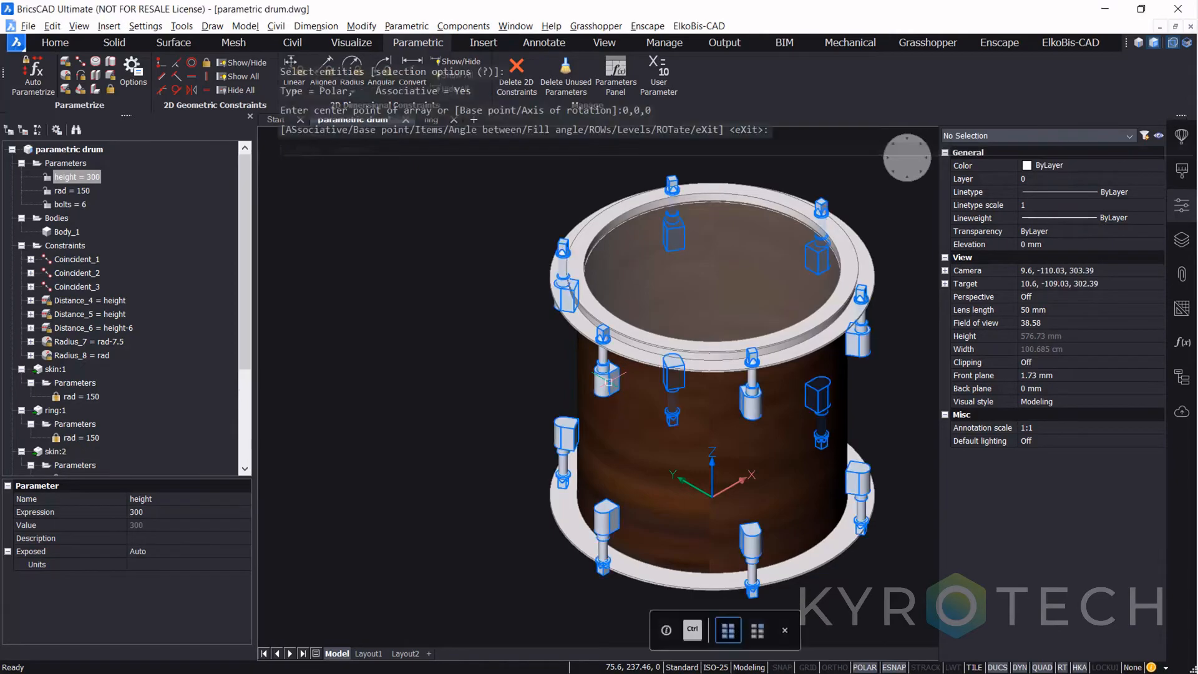
Step: Link the height parameter of the bolt pair inside the polar array's source to the drum's height parameter
scroll(187, 406, "down", 4)
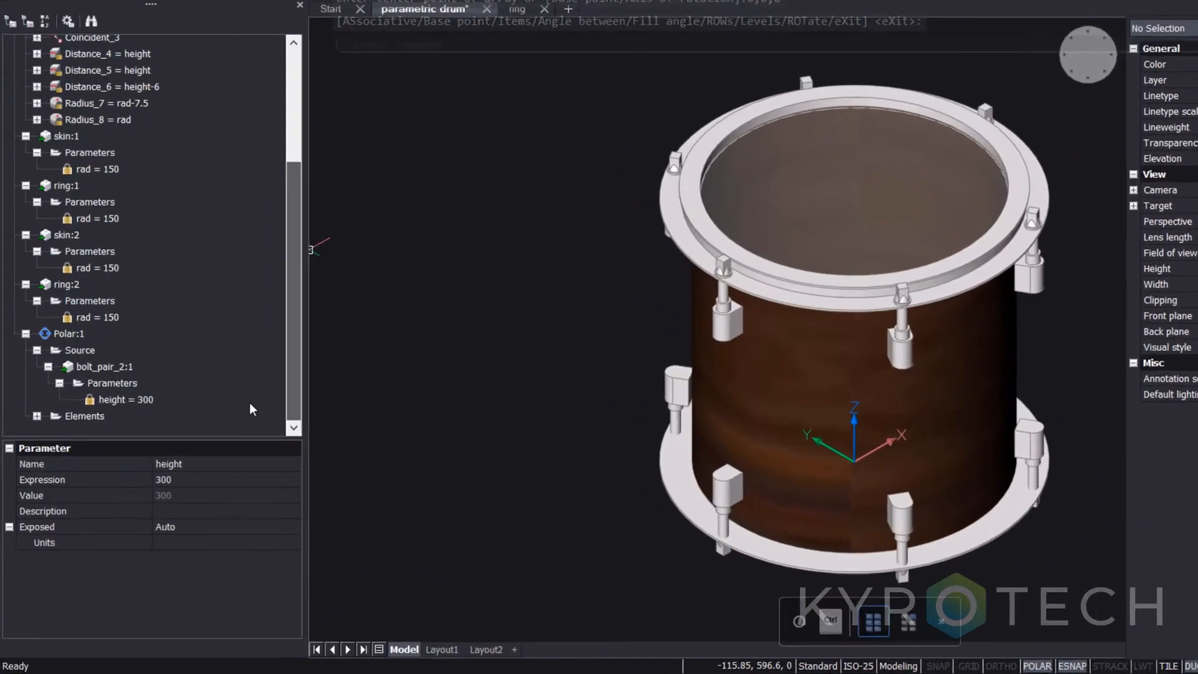
left_click(105, 444)
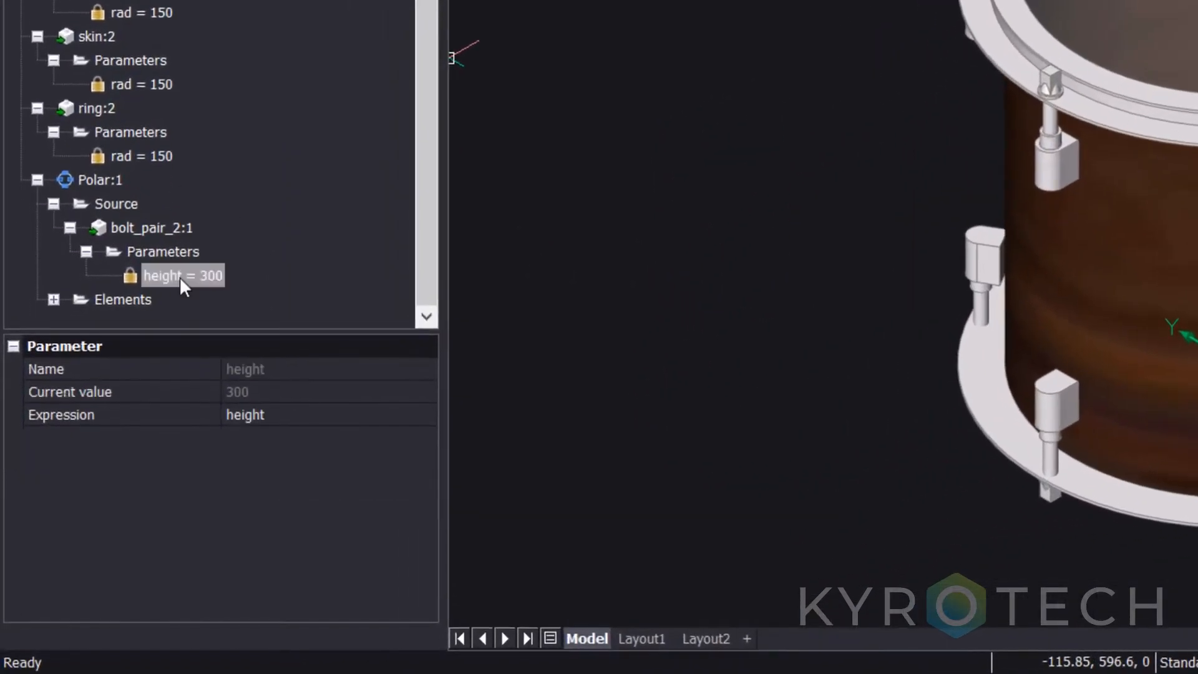
right_click(178, 275)
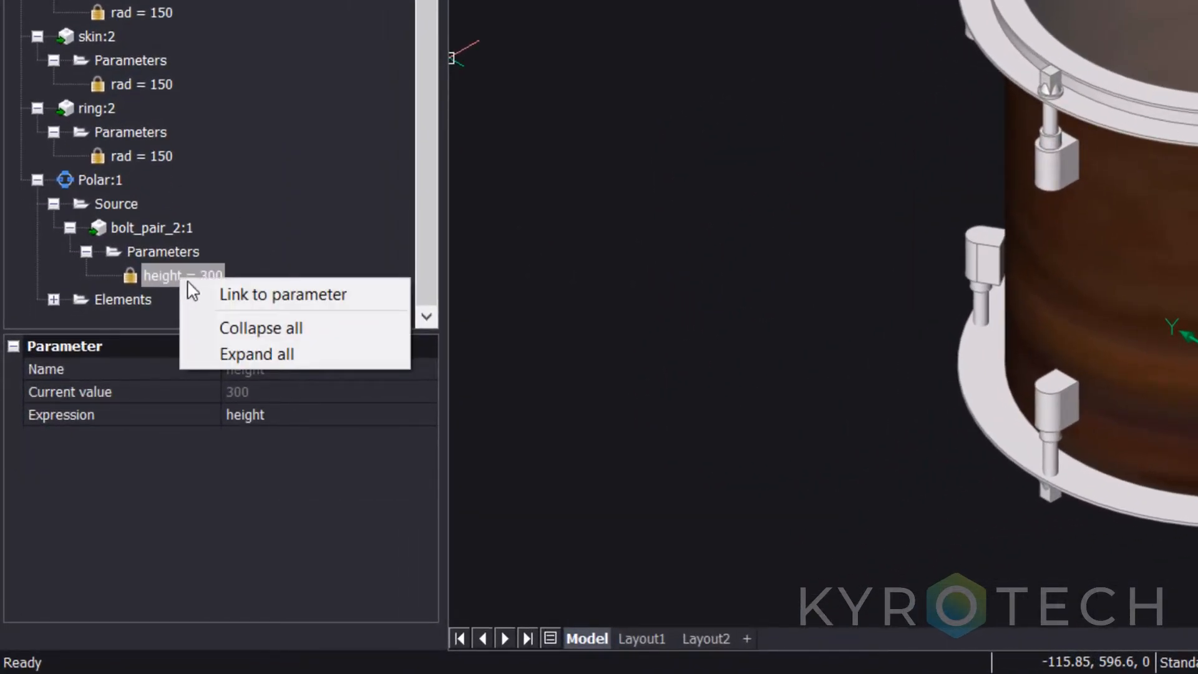
left_click(209, 292)
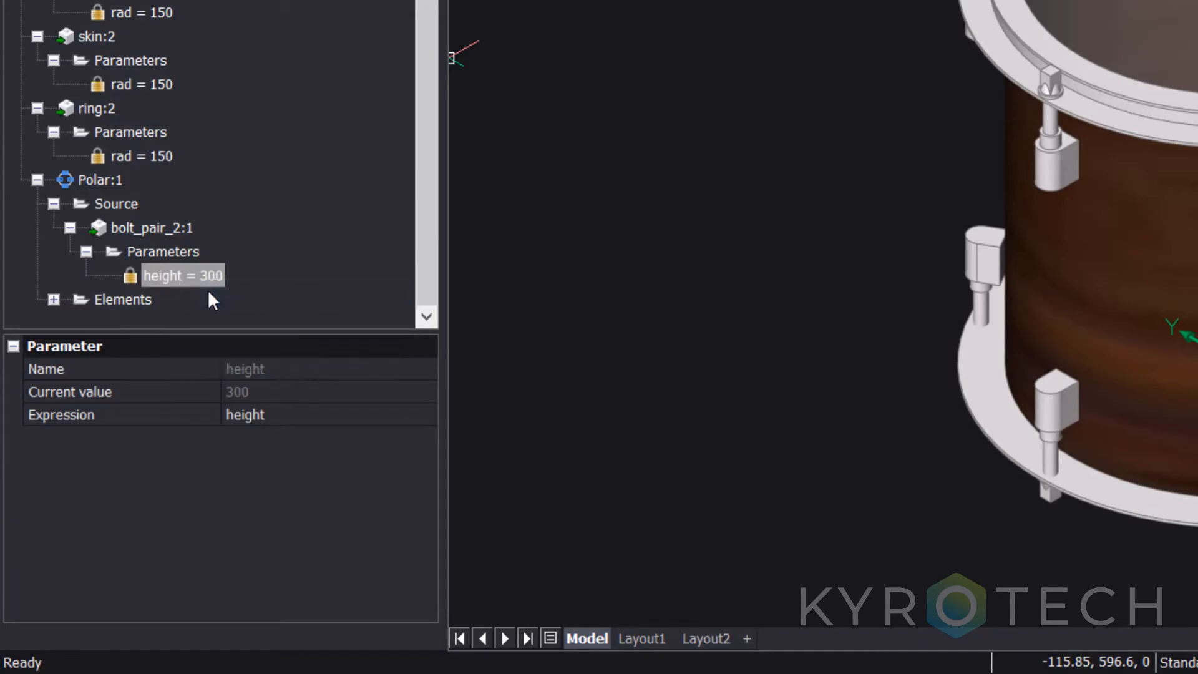
Step: Set the polar array's radius to rad+15, its items to bolts and the angle between items to 360/bolts
left_click(93, 179)
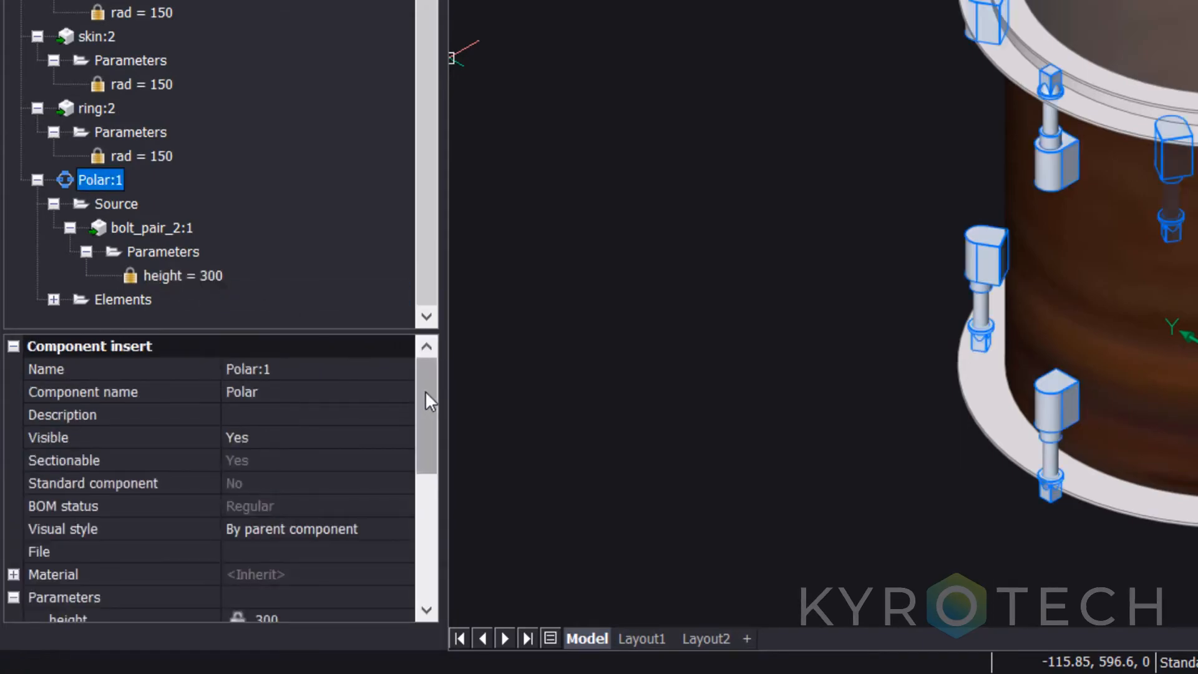
scroll(424, 391, "down", 5)
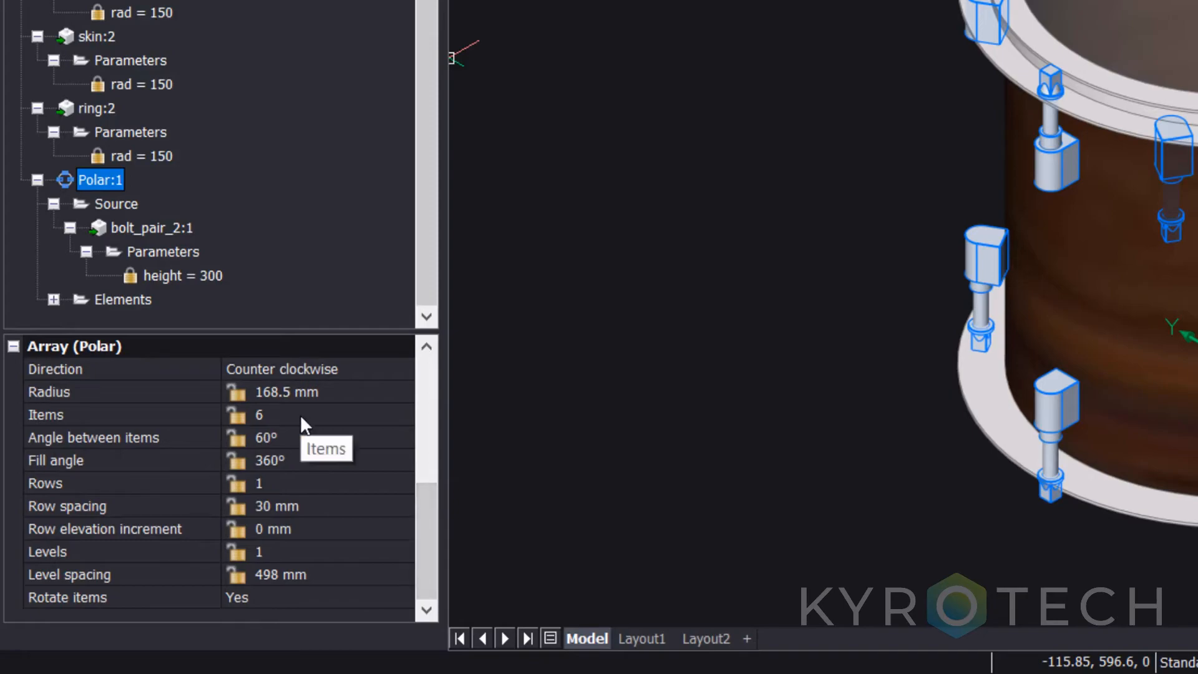
left_click(301, 392)
type("rad+15")
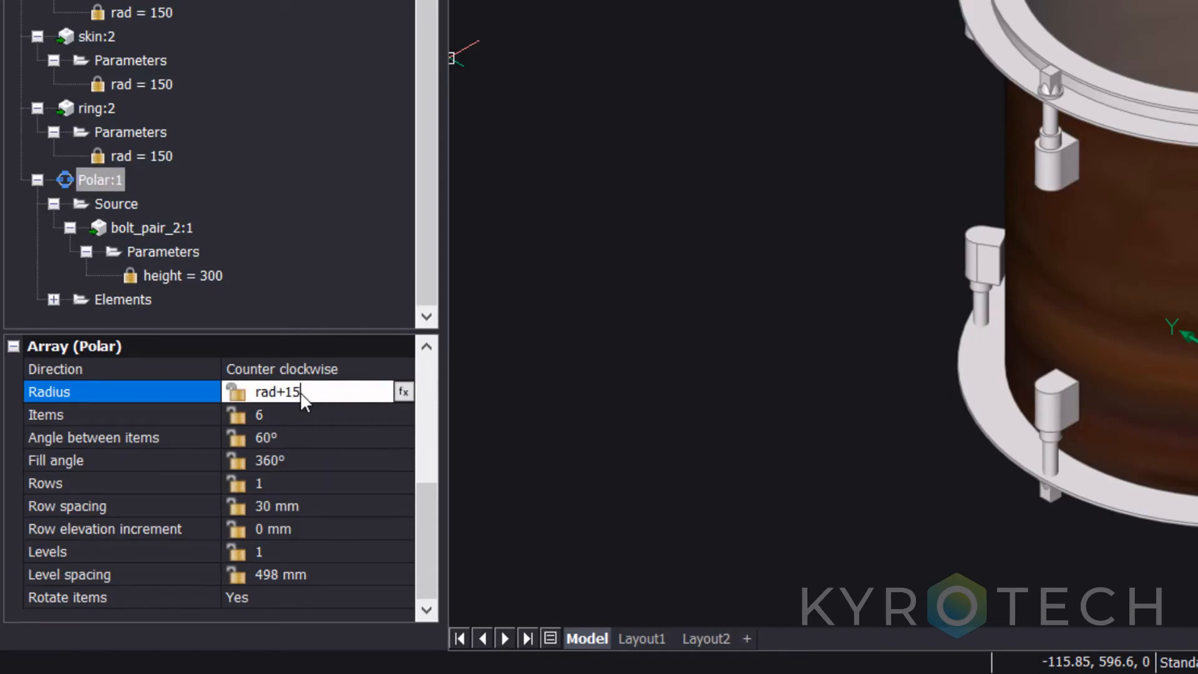
left_click(334, 414)
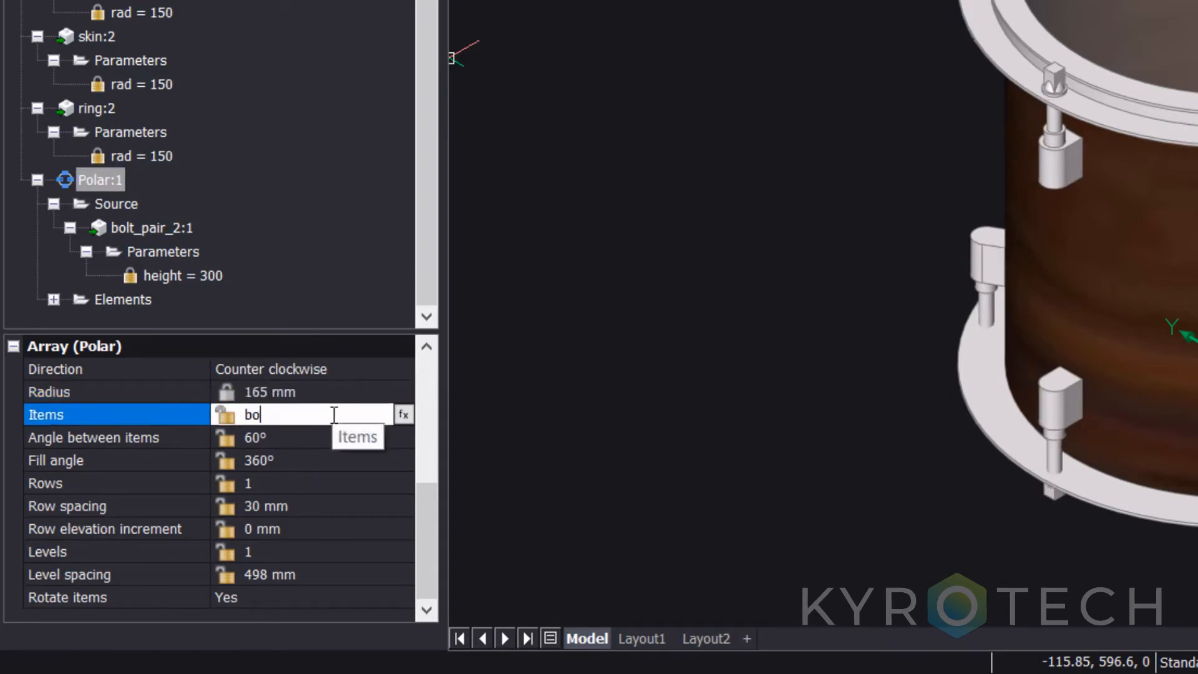
left_click(290, 438)
type("360/bolts")
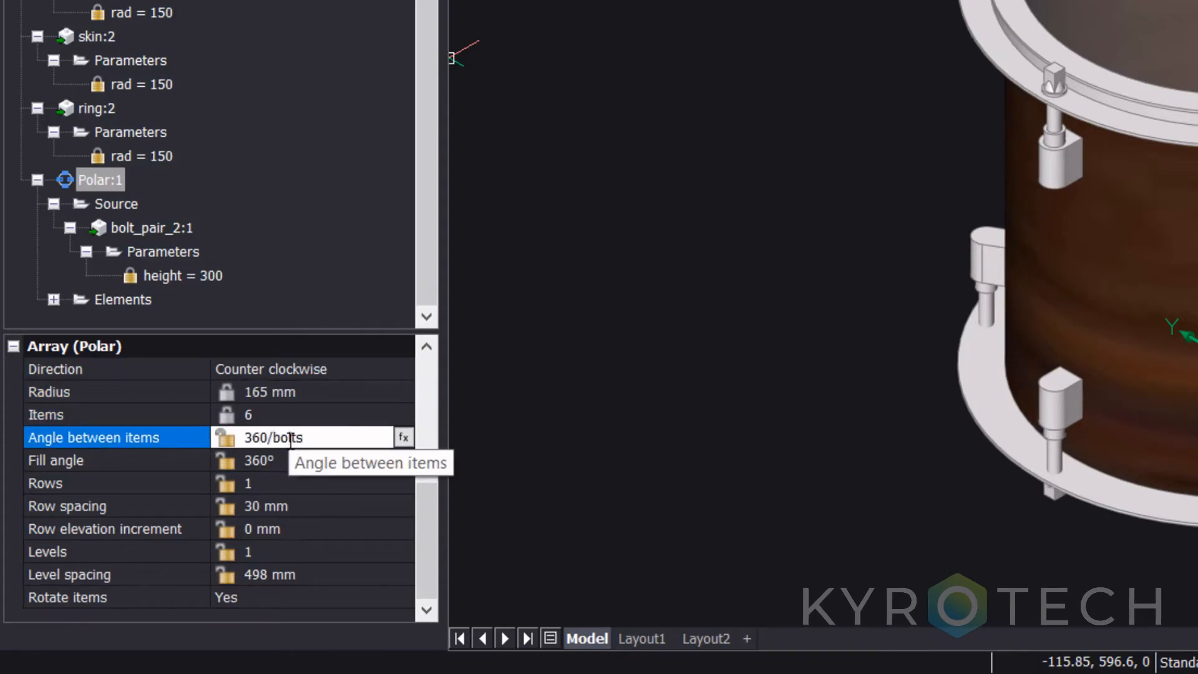
key("Return")
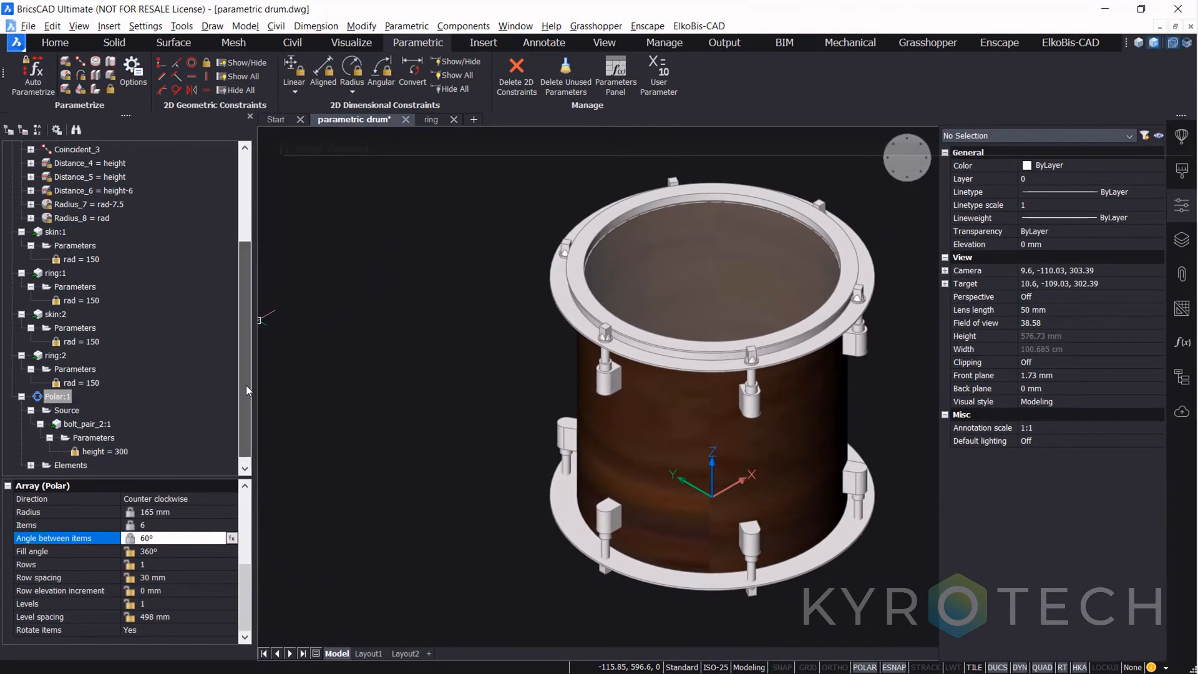
Step: Test the drum assembly by animating the rad, bolts and height parameters one after another
left_click_drag(246, 384, 237, 242)
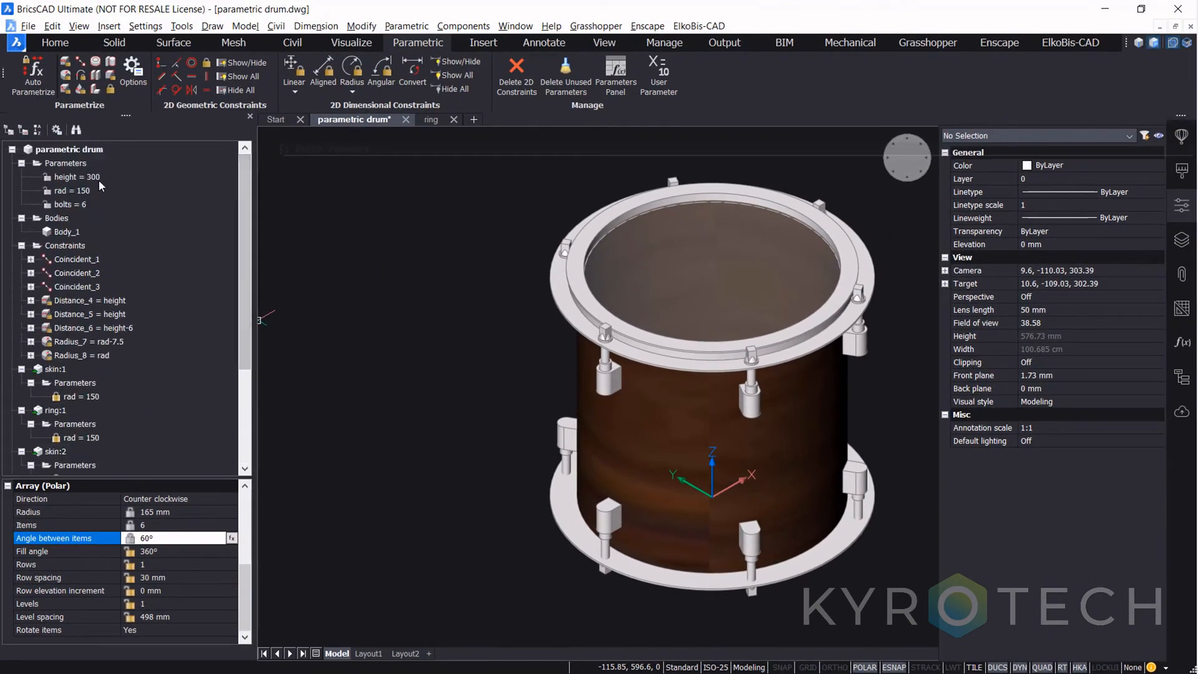
right_click(74, 190)
left_click(100, 213)
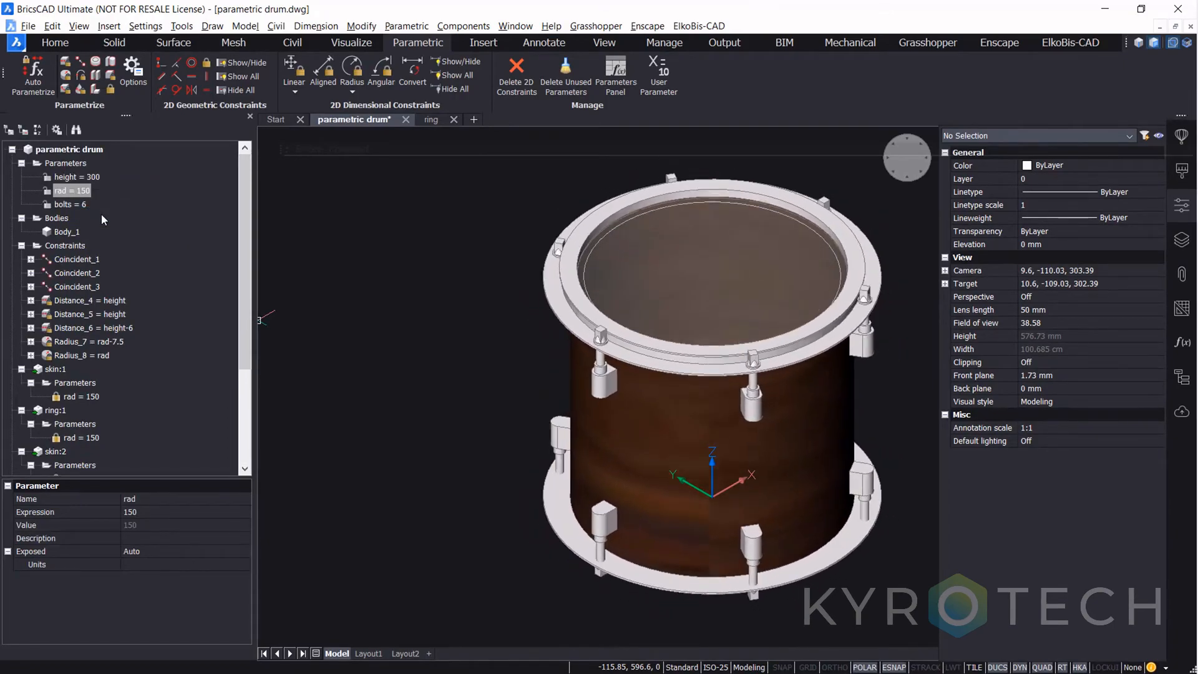
right_click(77, 208)
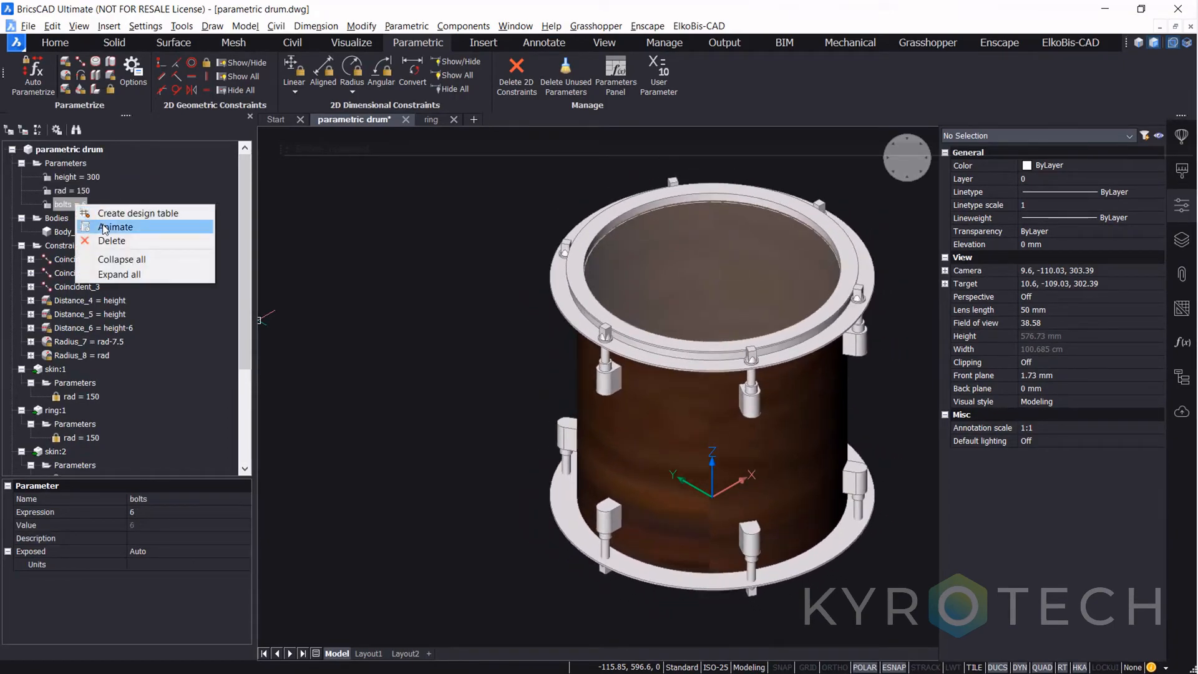
left_click(102, 223)
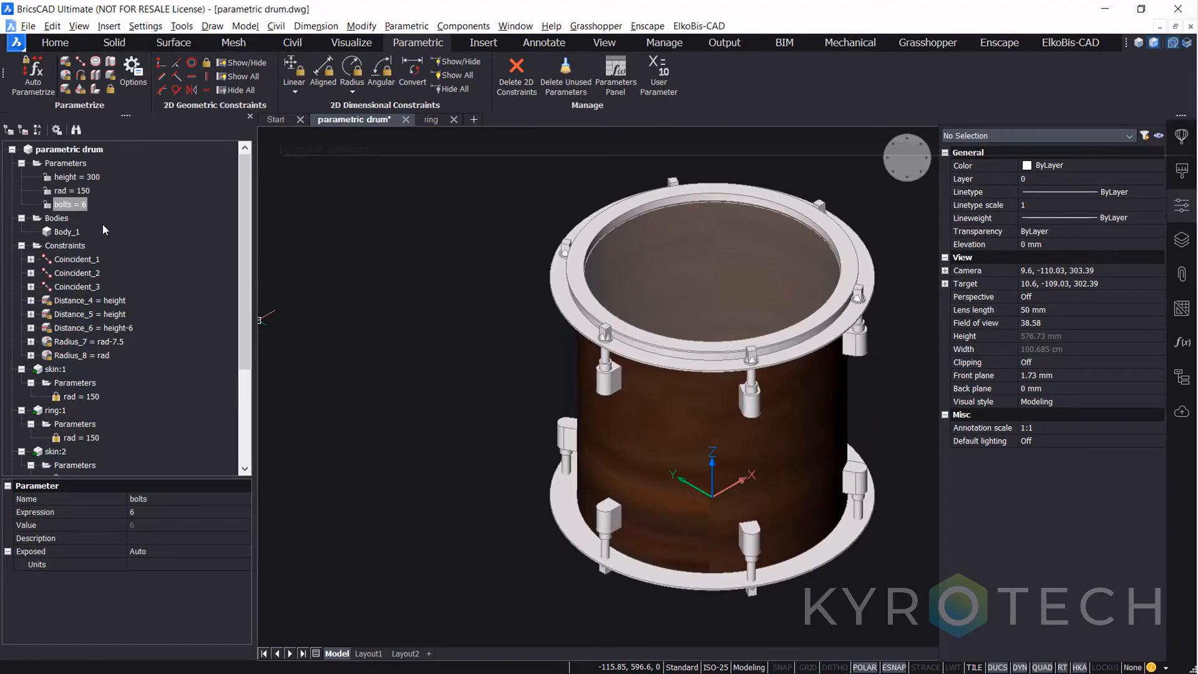
right_click(81, 179)
left_click(105, 200)
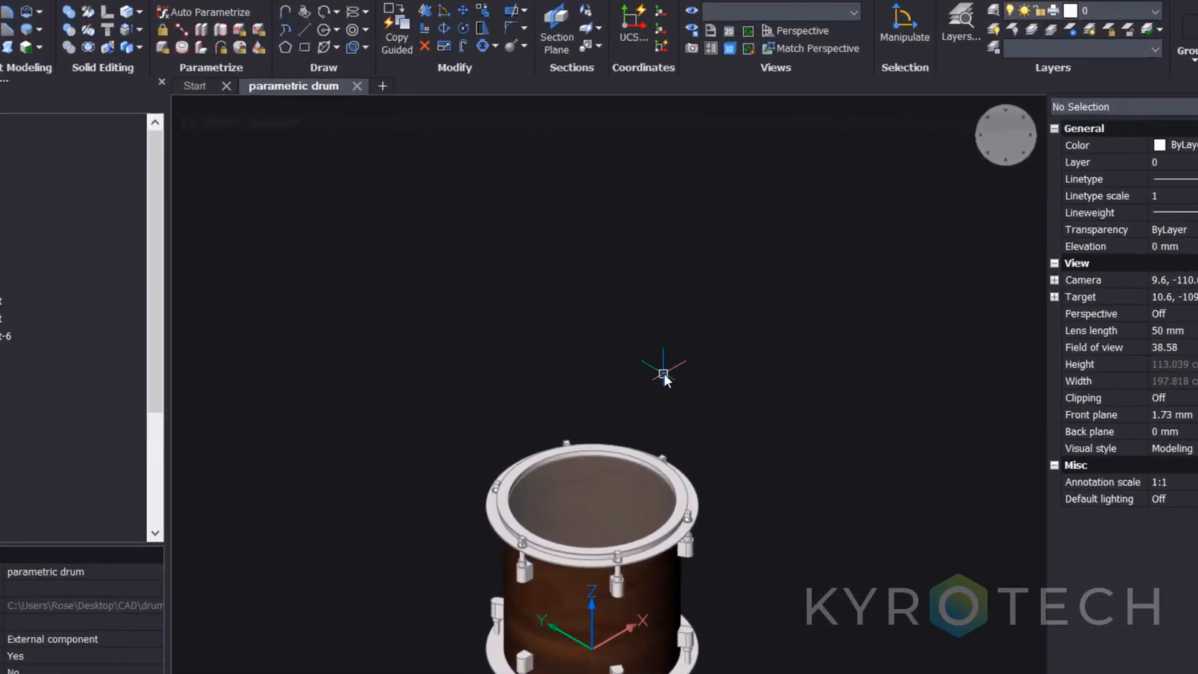
Step: Create a design table for the drum from the file drum_sizes.csv
type("DES")
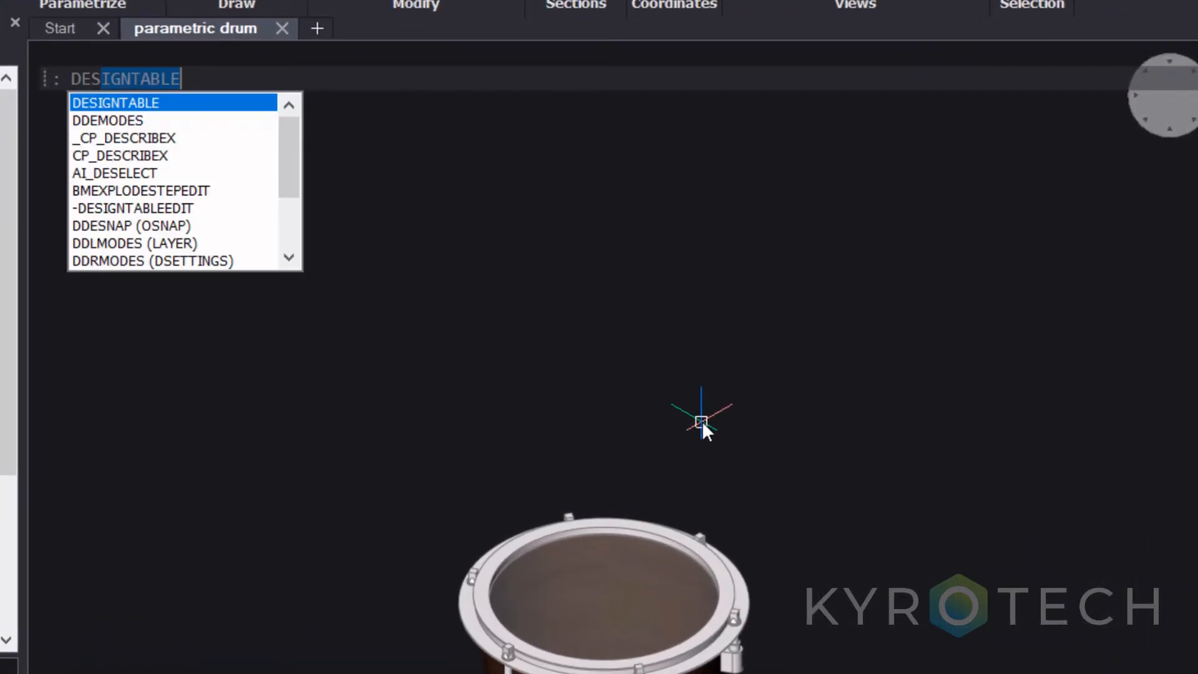
key("Return")
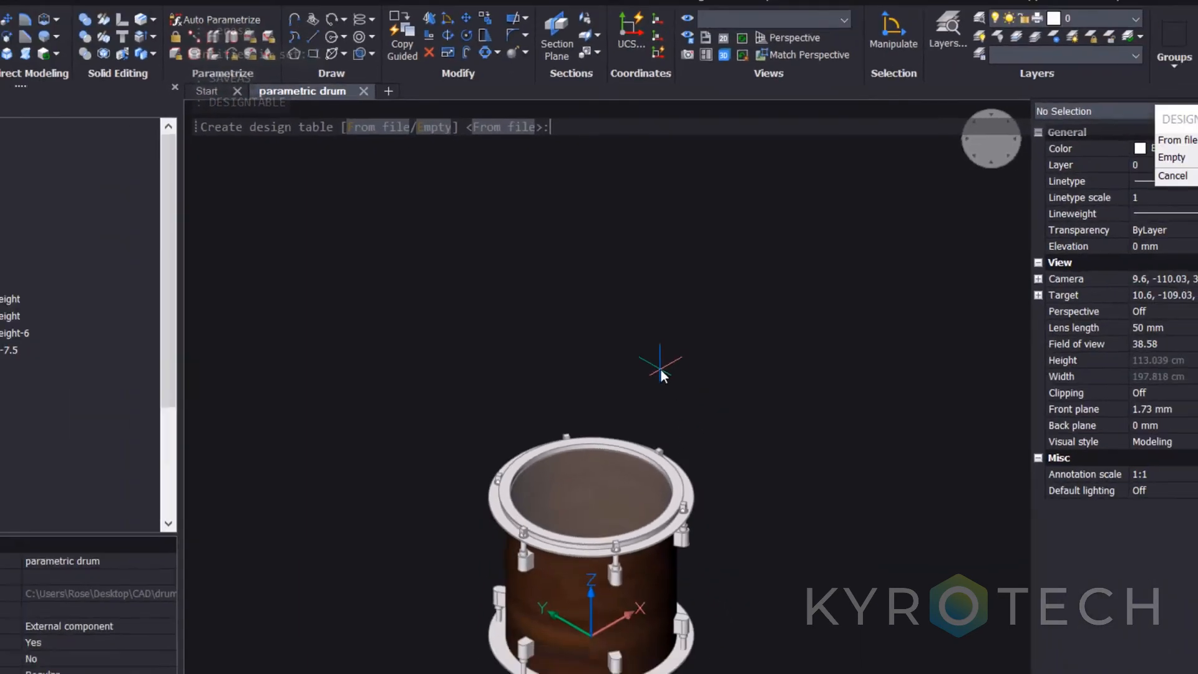
key("Return")
left_click(354, 228)
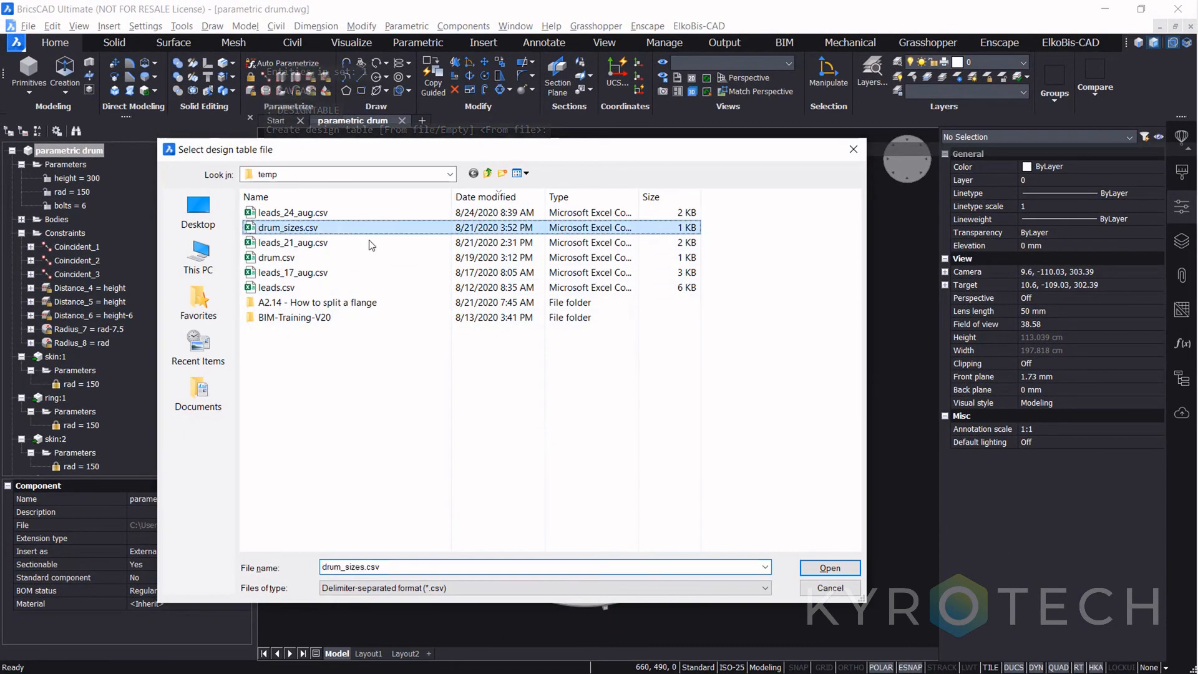
left_click(826, 568)
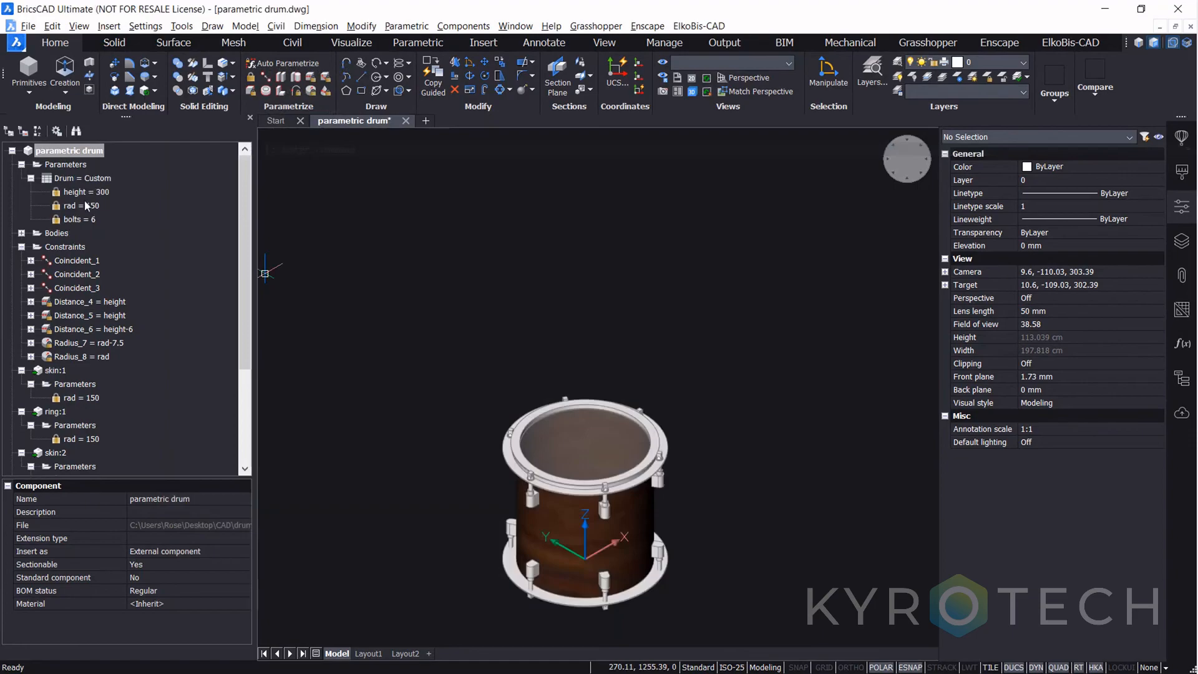
Step: Try the Bass drum and Snare configurations of the Drum design table, and set it to Floor Tom 1
left_click(88, 178)
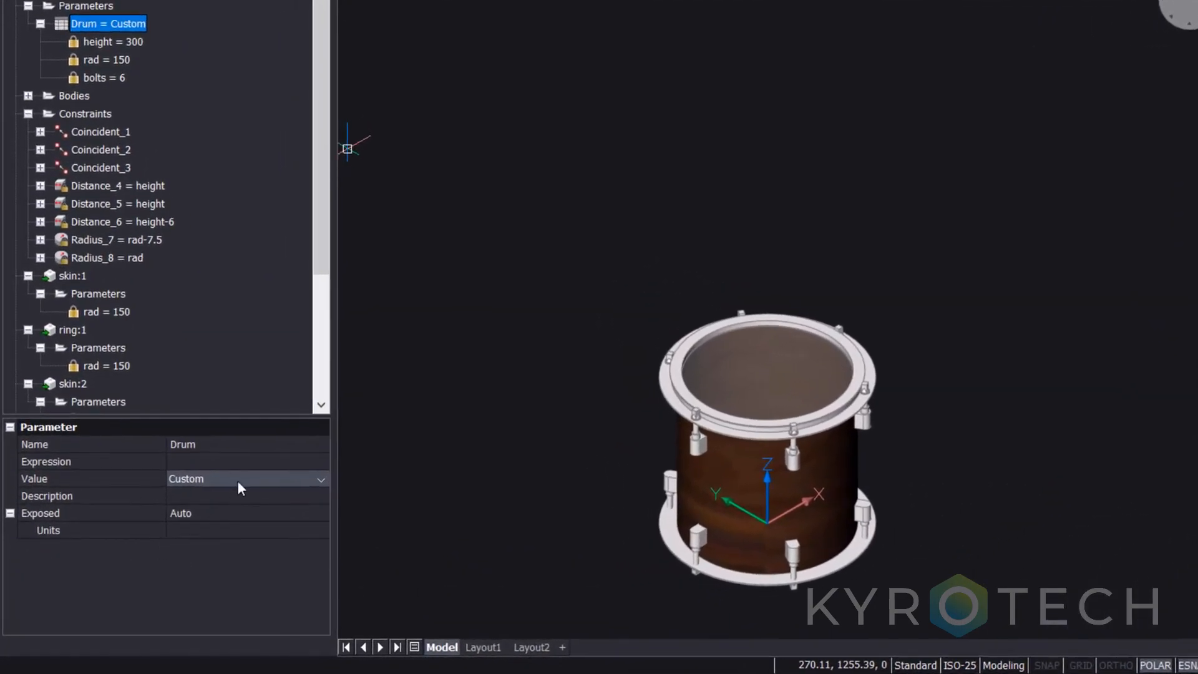
left_click(180, 526)
left_click(236, 550)
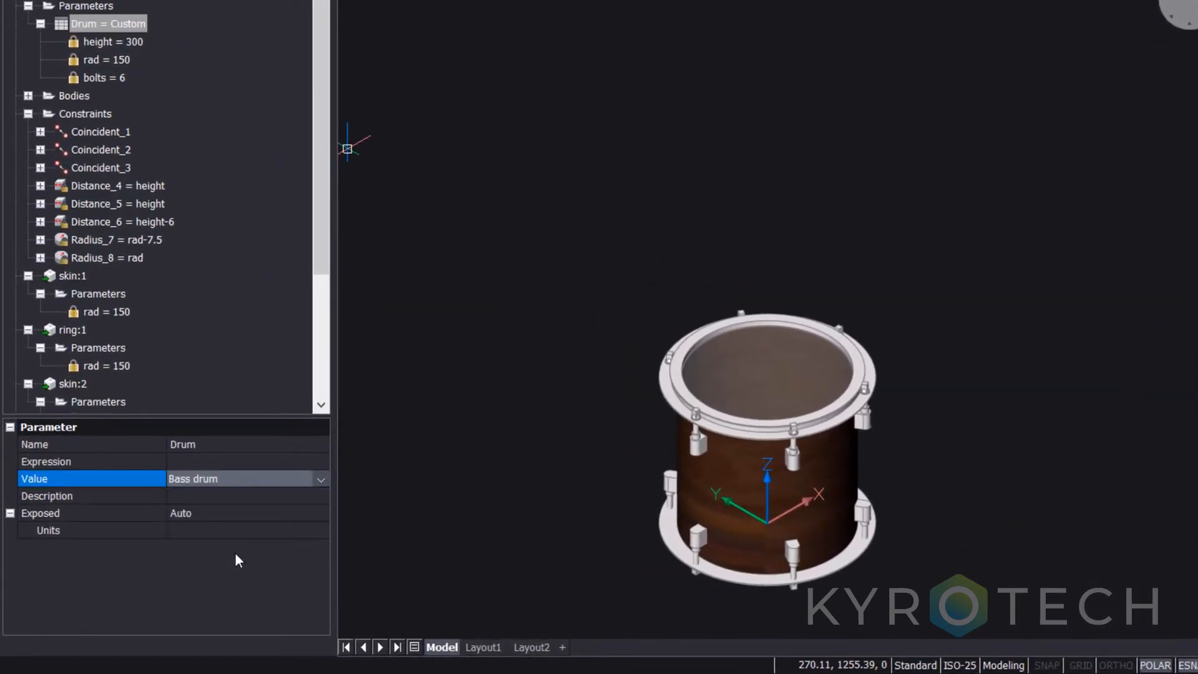
left_click(235, 478)
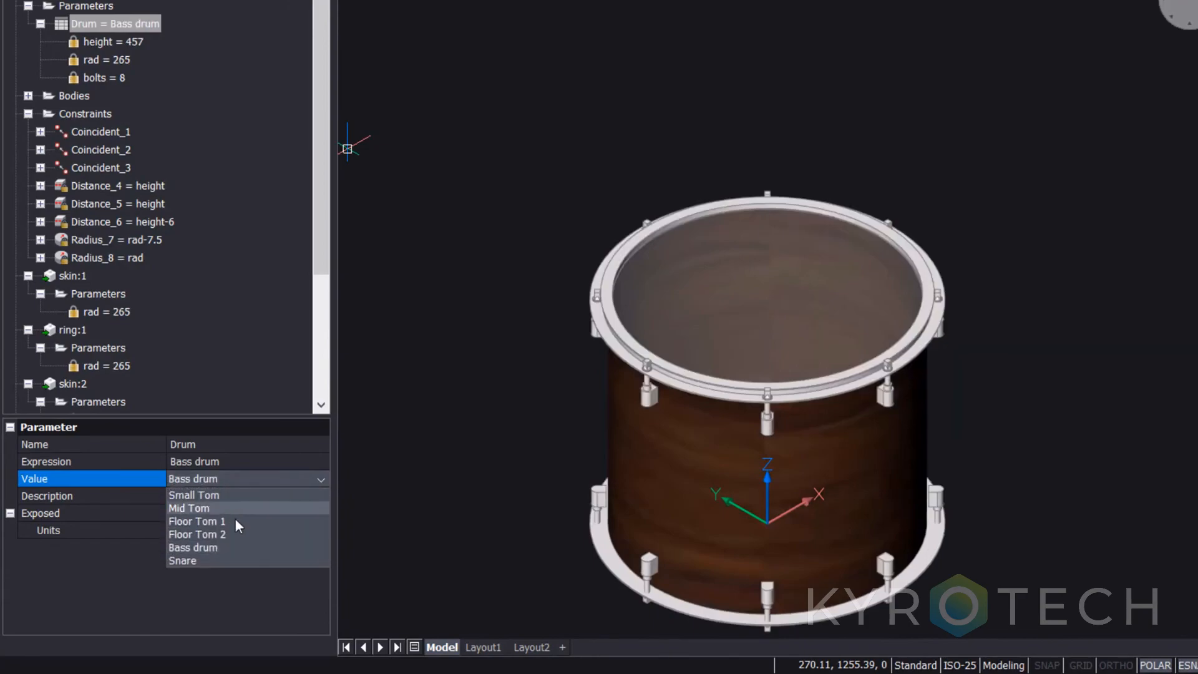
left_click(234, 561)
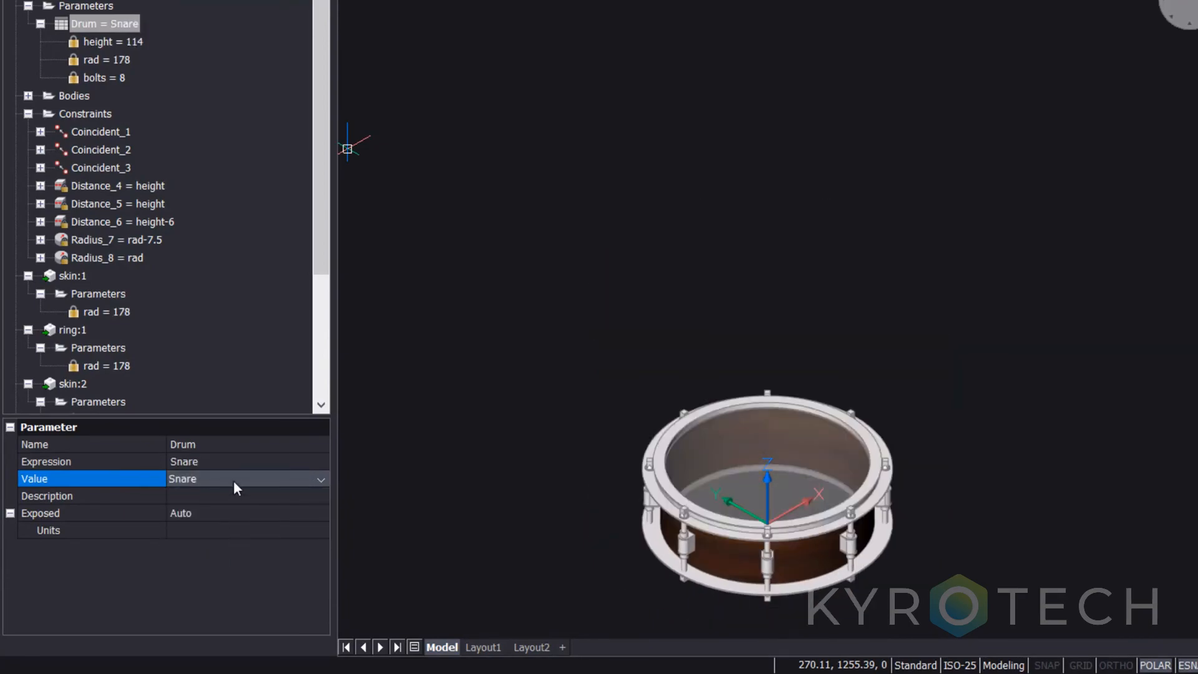
left_click(234, 479)
left_click(234, 523)
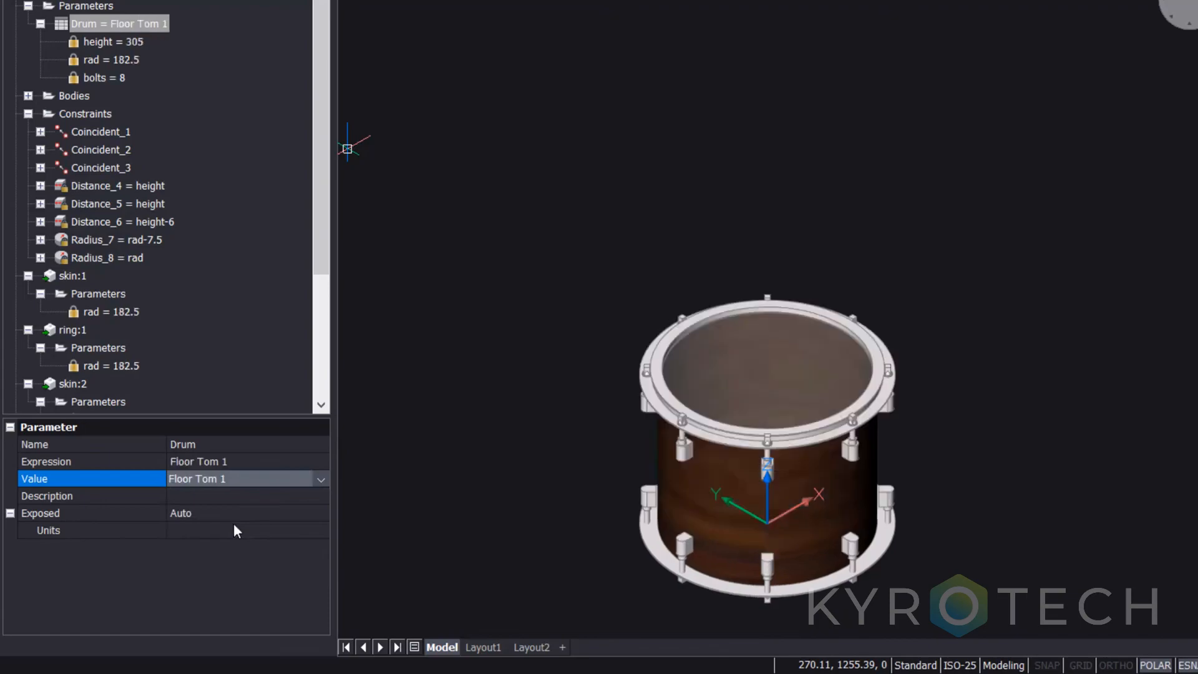
Step: Animate the Drum design table to run through its size configurations
right_click(148, 24)
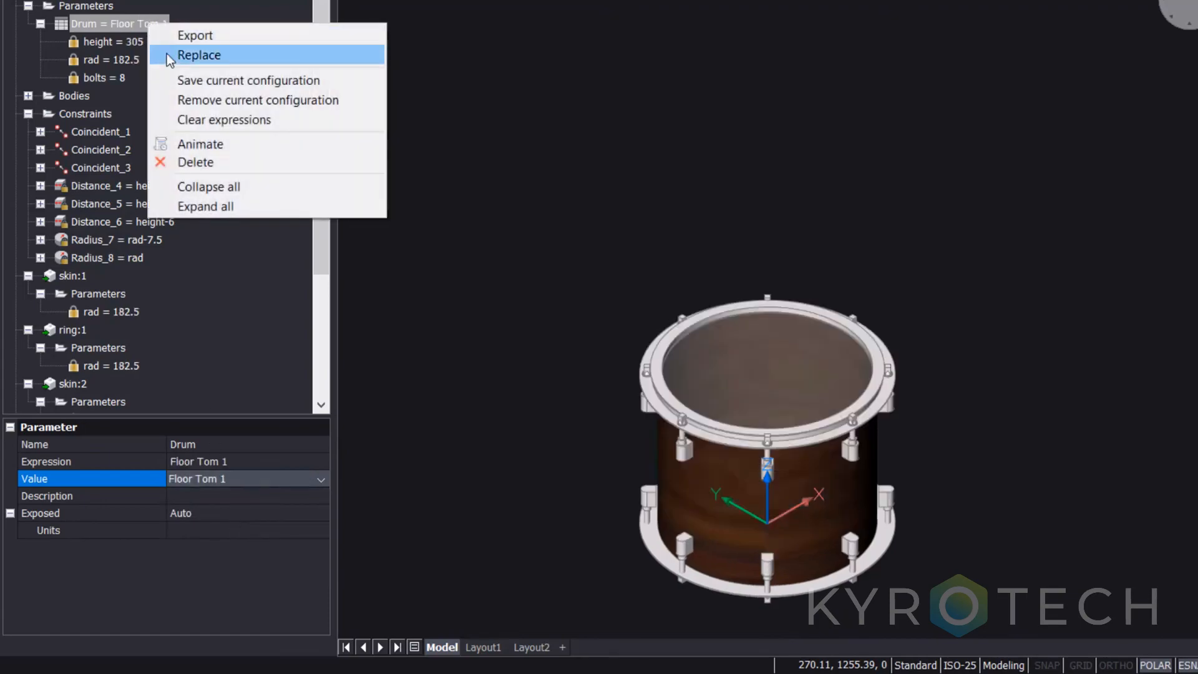
left_click(197, 147)
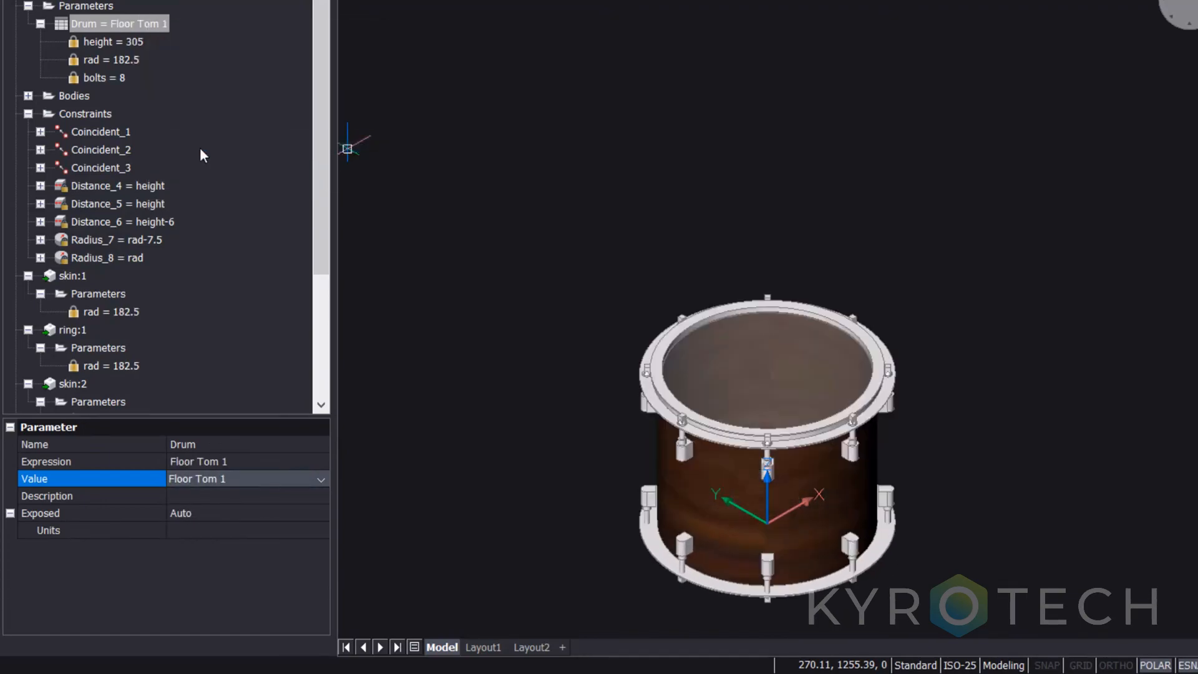